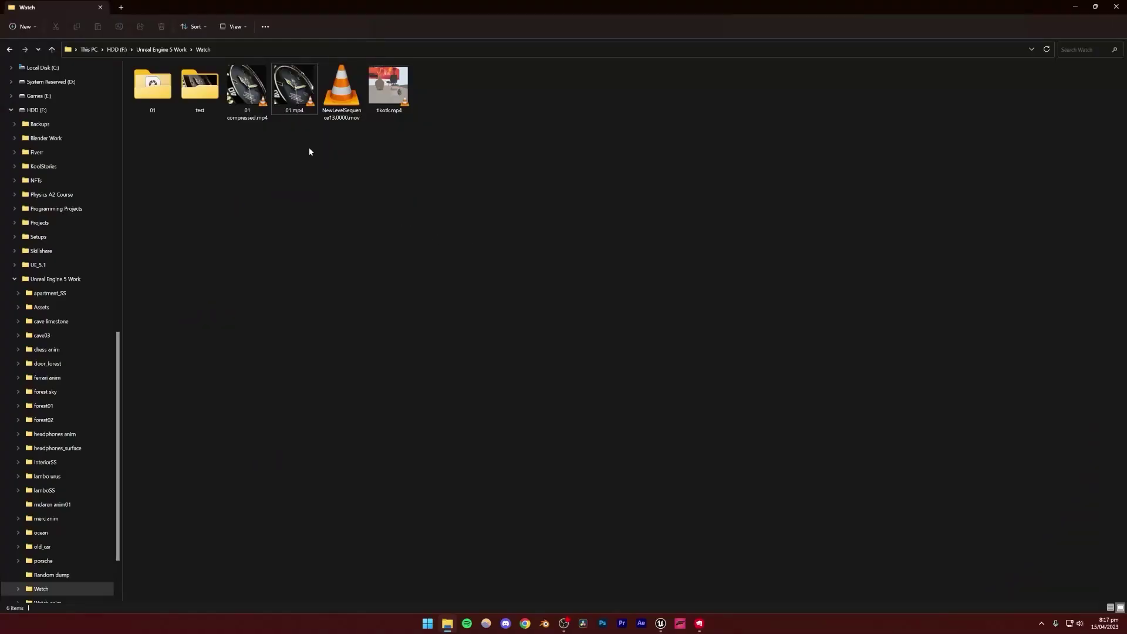
# - Play the video 01.mp4 from the Watch folder and close the player
pyautogui.doubleClick(294, 85)
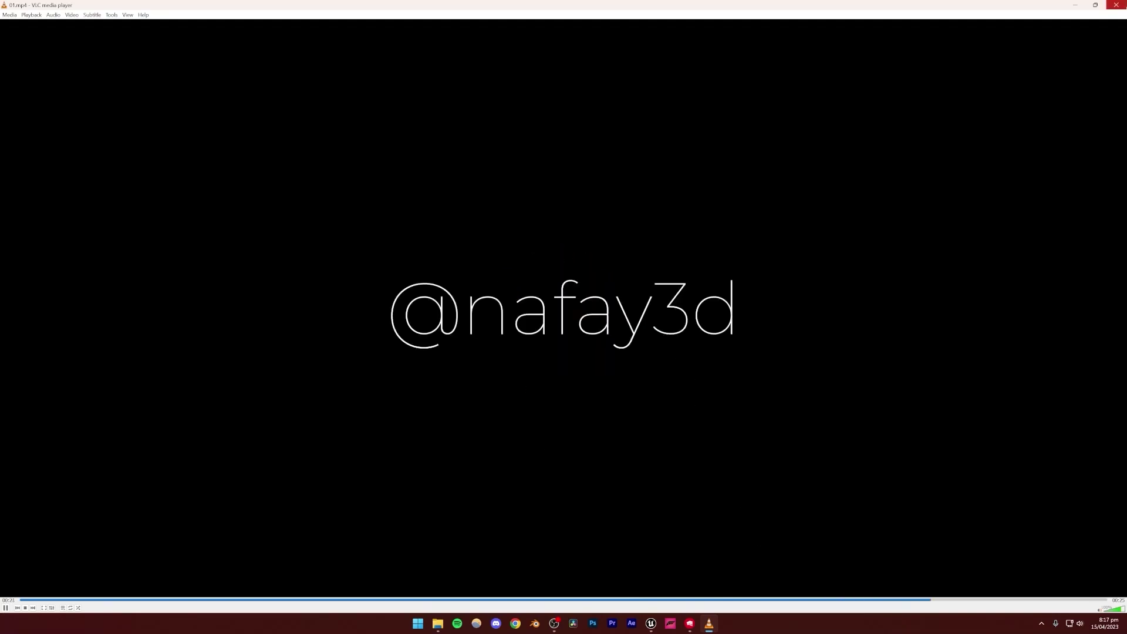
pyautogui.click(1116, 5)
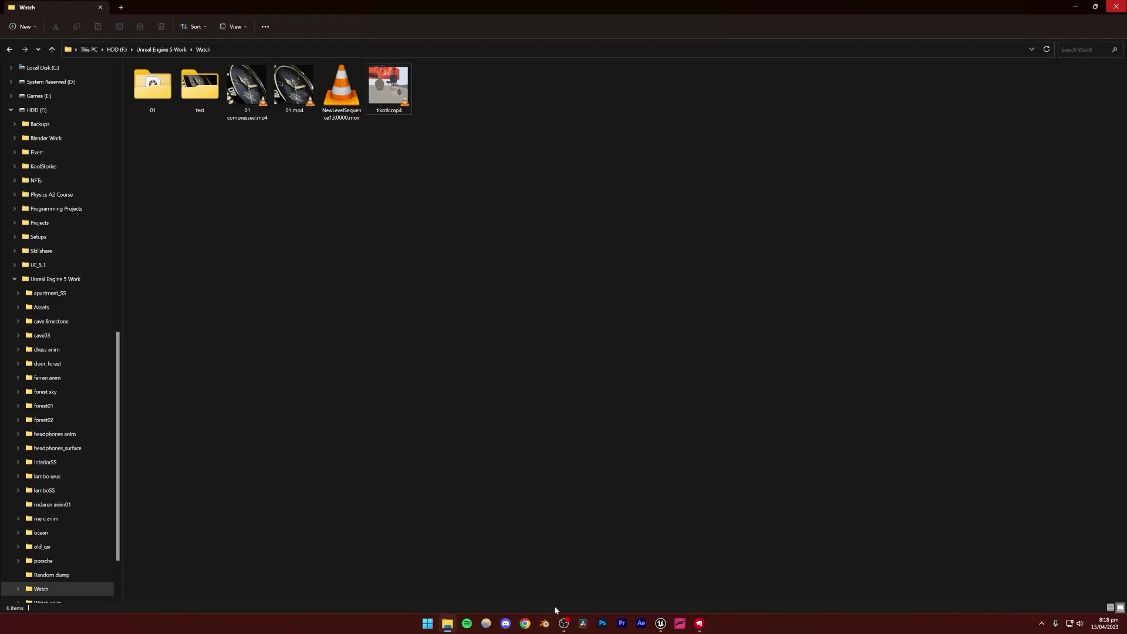
# - Switch to Chrome, search Google for "watch 3d model" and open the Sketchfab Watch 3D models result in a new tab
pyautogui.click(525, 623)
pyautogui.write('wat')
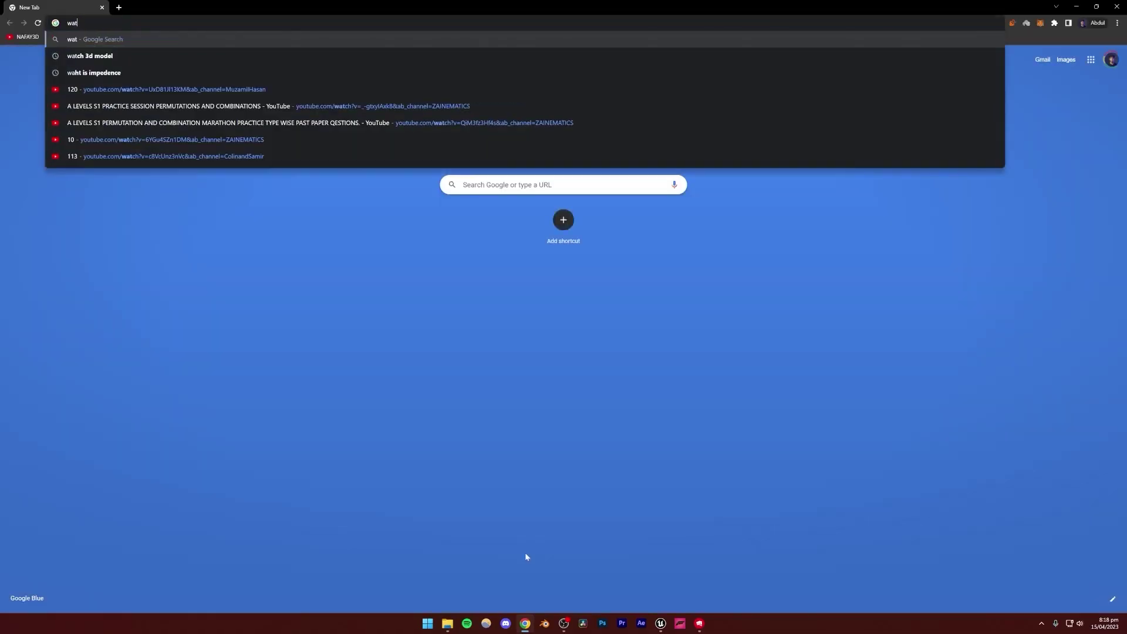
pyautogui.write('ch 3d model')
pyautogui.press('Return')
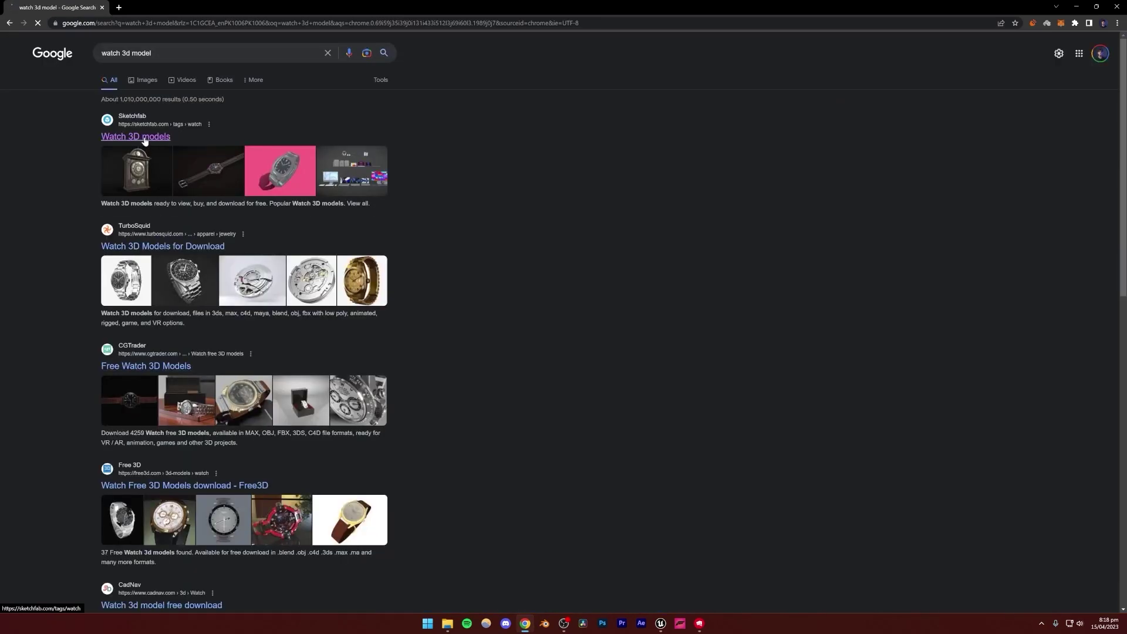
pyautogui.middleClick(146, 137)
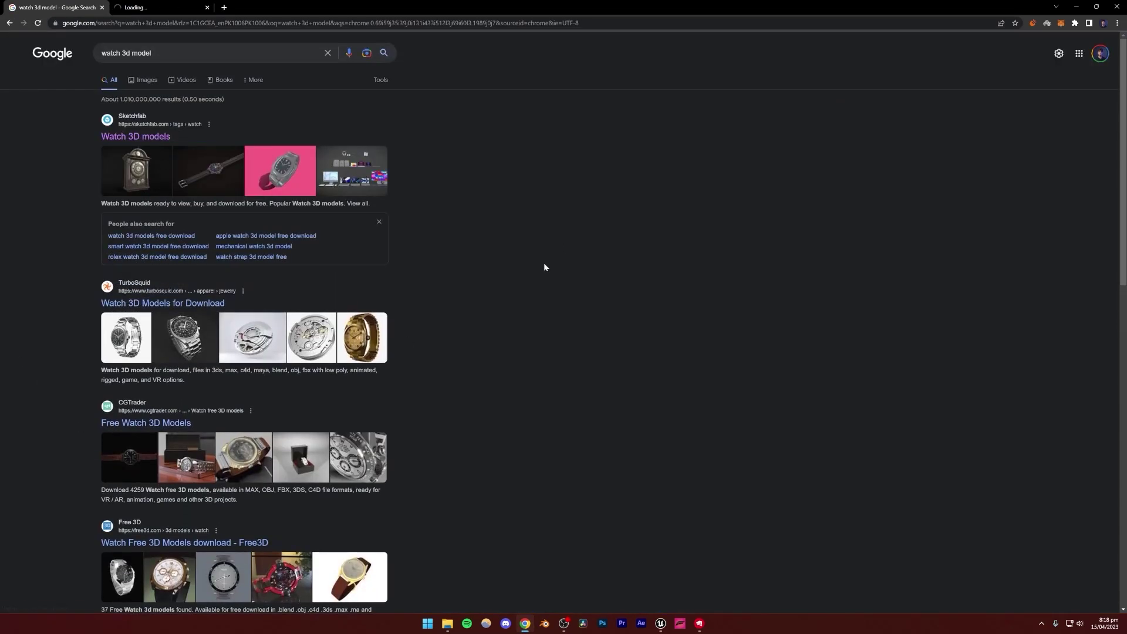
pyautogui.scroll(-2, 544, 264)
pyautogui.scroll(2, 159, 210)
pyautogui.hotkey('ctrl', 'Tab')
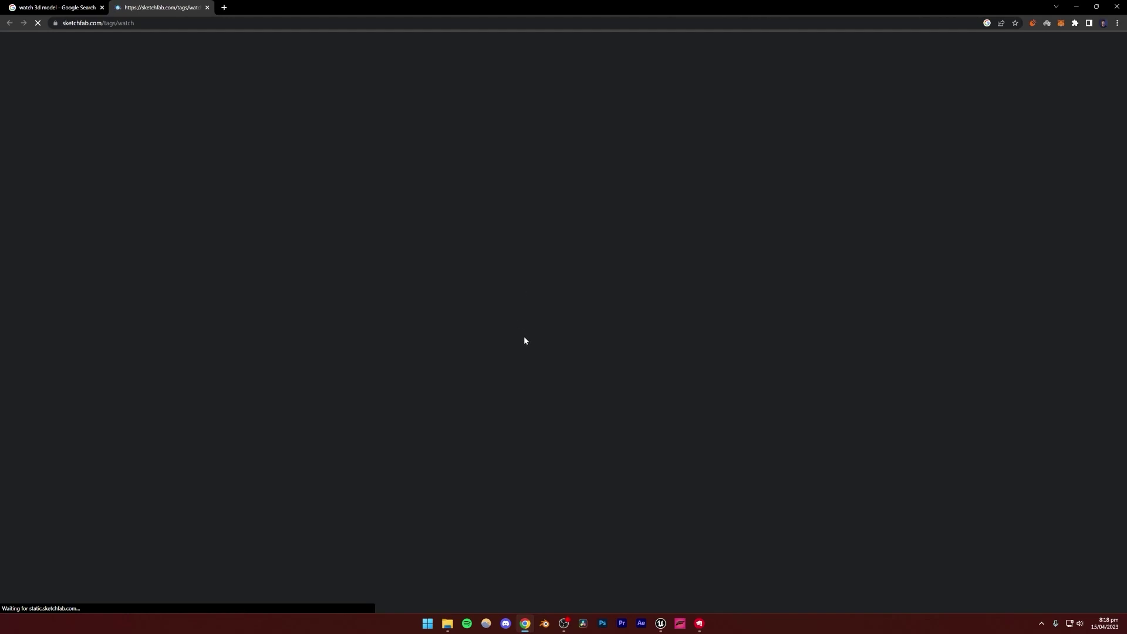
# - Look through the popular watch models on the Sketchfab tag page for a suitable watch
pyautogui.scroll(-2, 915, 296)
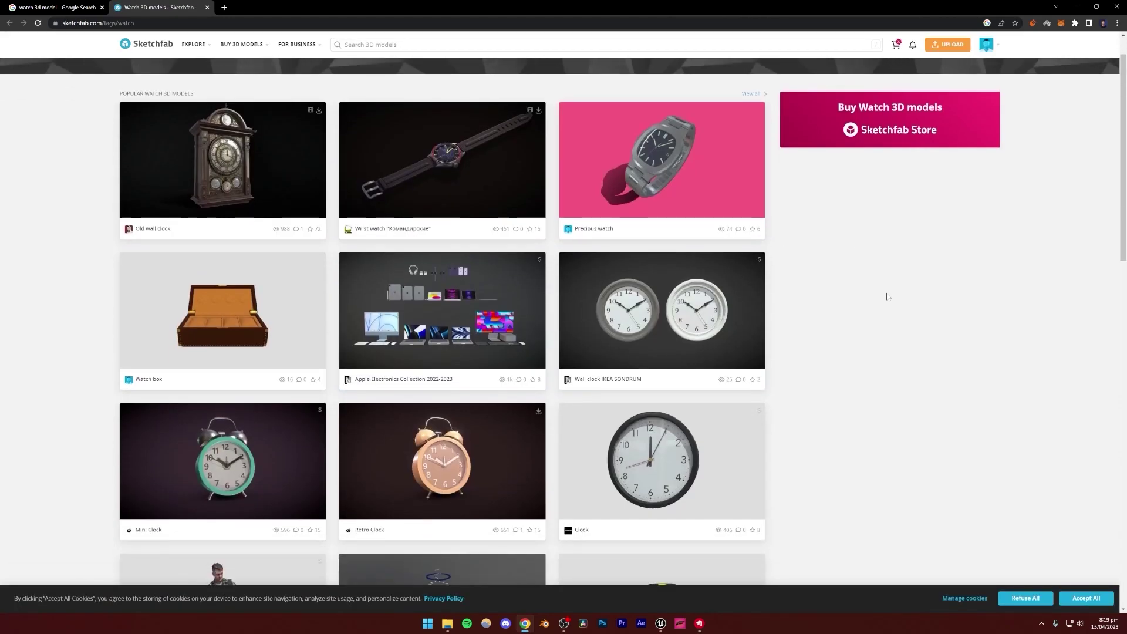
pyautogui.scroll(-1, 886, 296)
pyautogui.scroll(3, 872, 295)
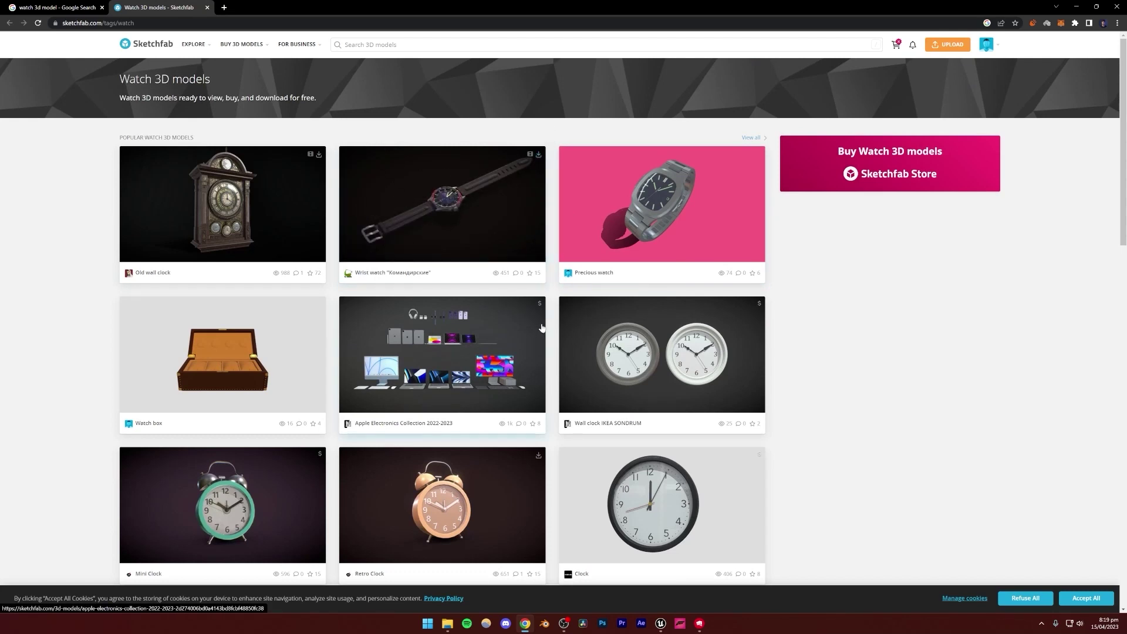
pyautogui.rightClick(780, 289)
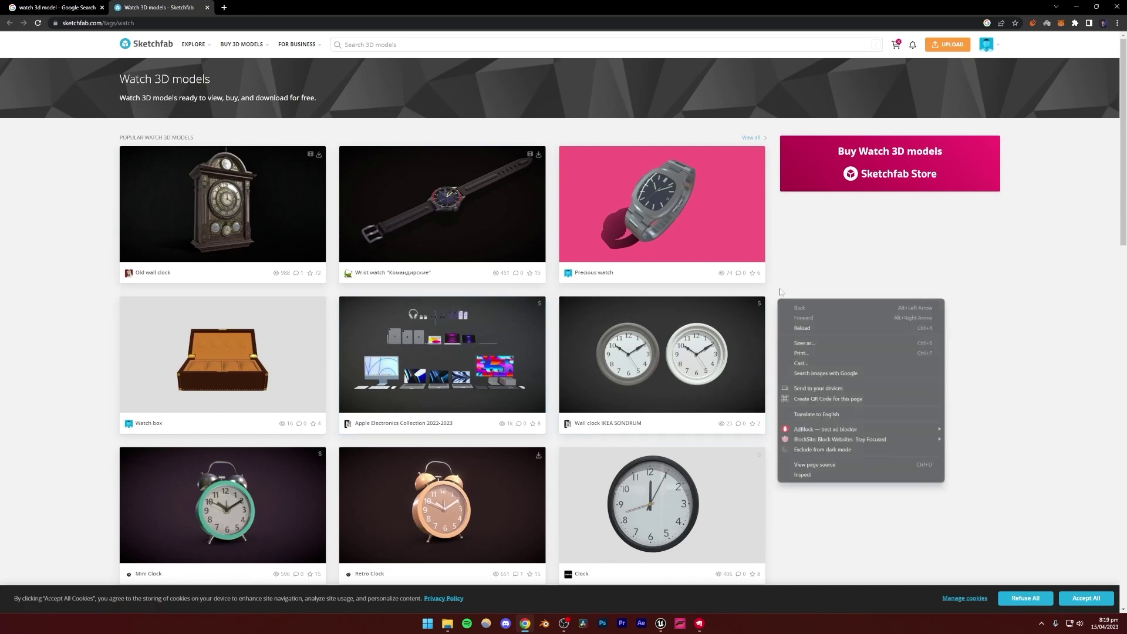
pyautogui.press('Escape')
pyautogui.scroll(-8, 781, 289)
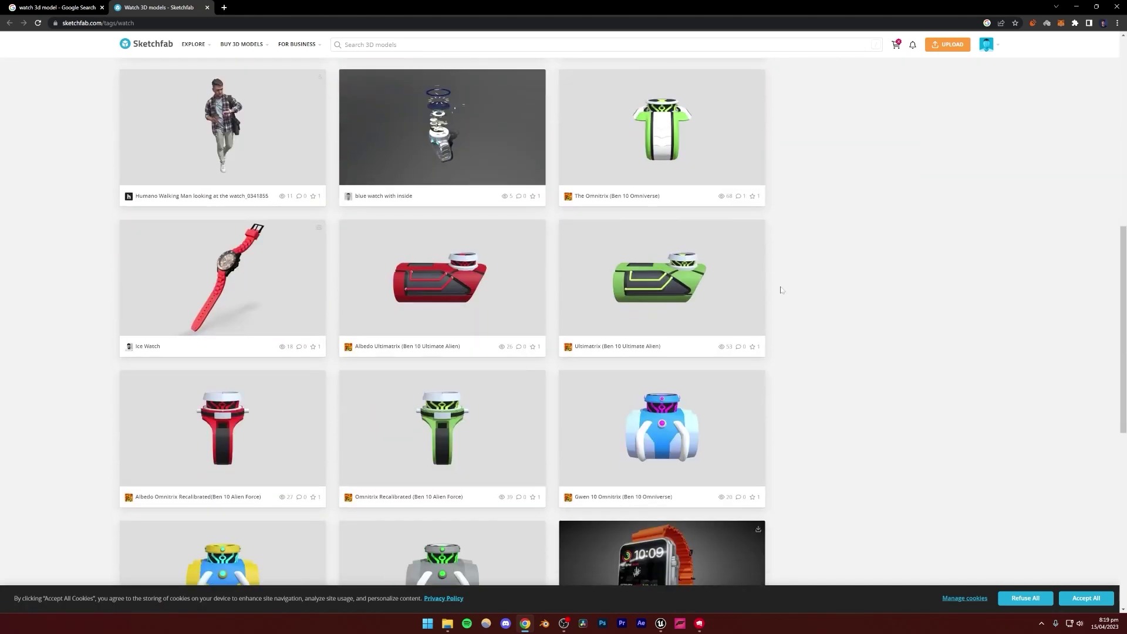
pyautogui.scroll(1, 781, 289)
pyautogui.scroll(-2, 781, 290)
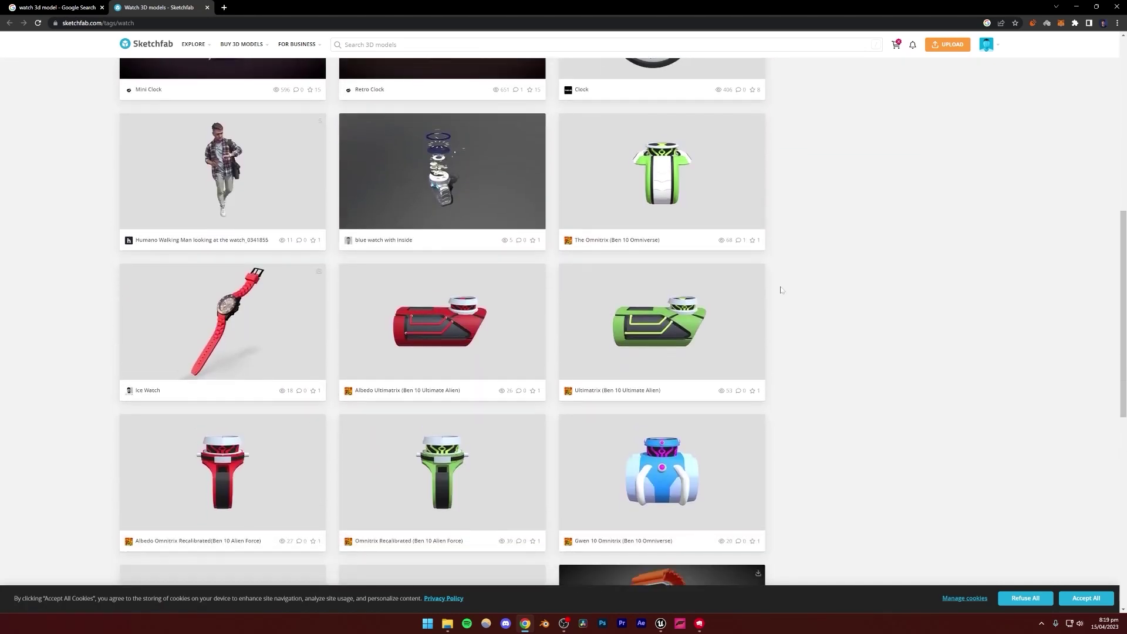
pyautogui.scroll(-3, 781, 290)
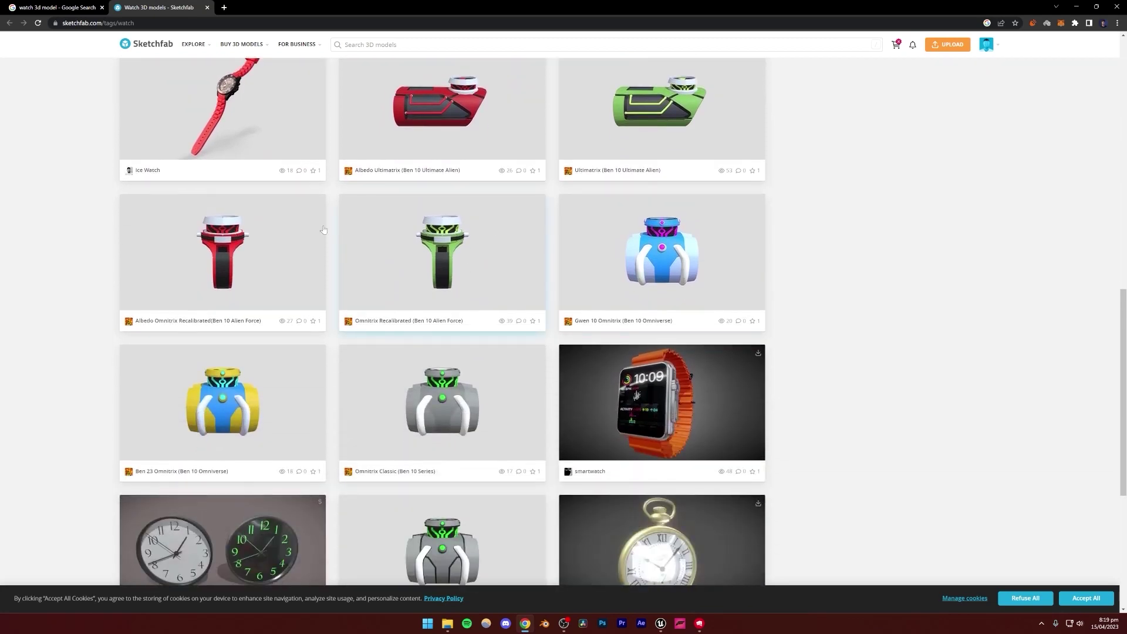
pyautogui.scroll(-2, 850, 319)
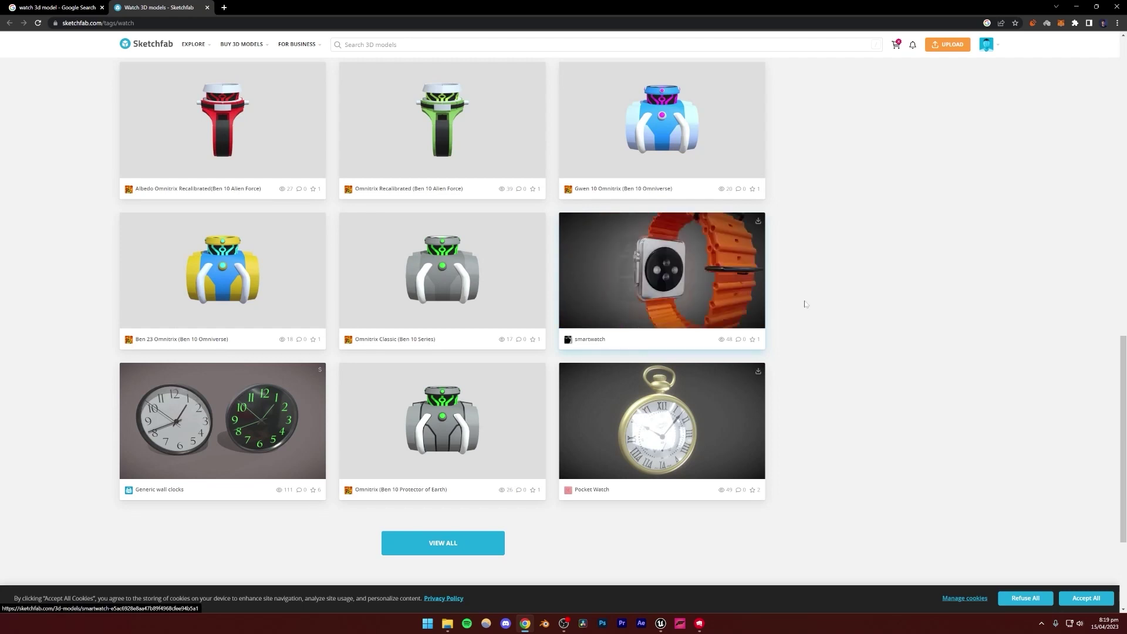
# - Open the complete list of Sketchfab models tagged watch and examine the wristwatch models in it
pyautogui.scroll(-2, 787, 304)
pyautogui.click(415, 463)
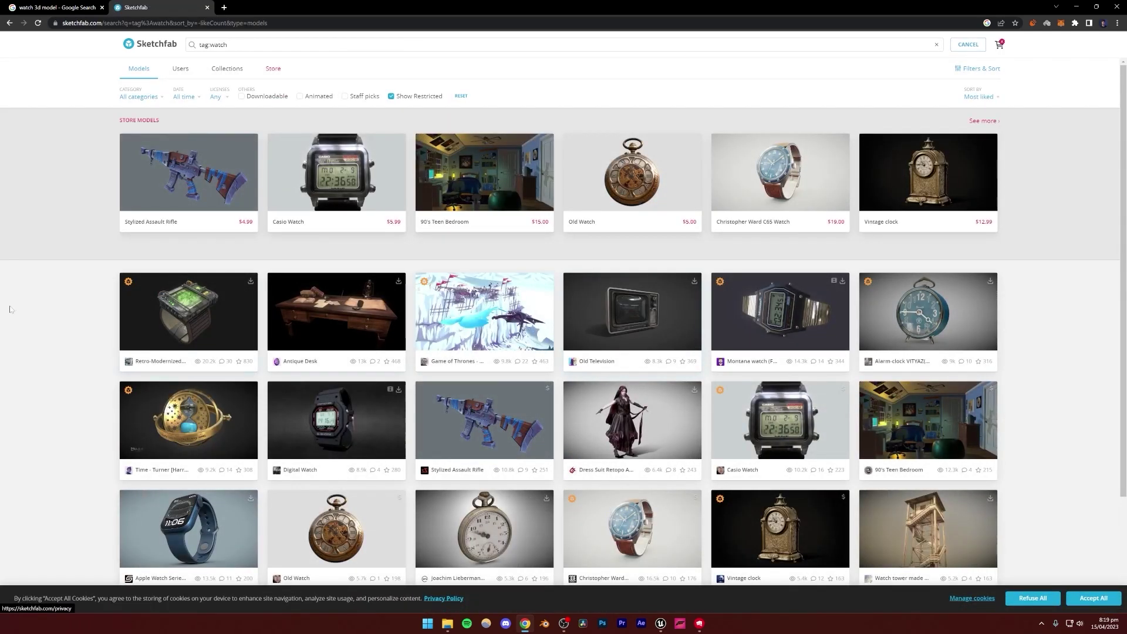
pyautogui.scroll(-2, 202, 326)
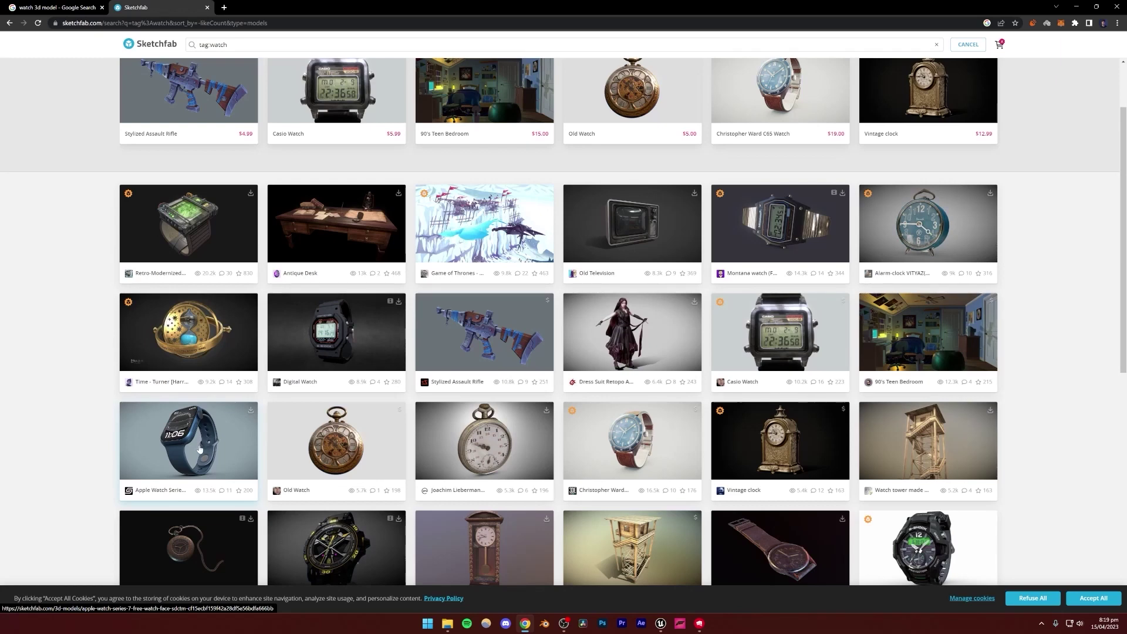
pyautogui.scroll(-3, 24, 427)
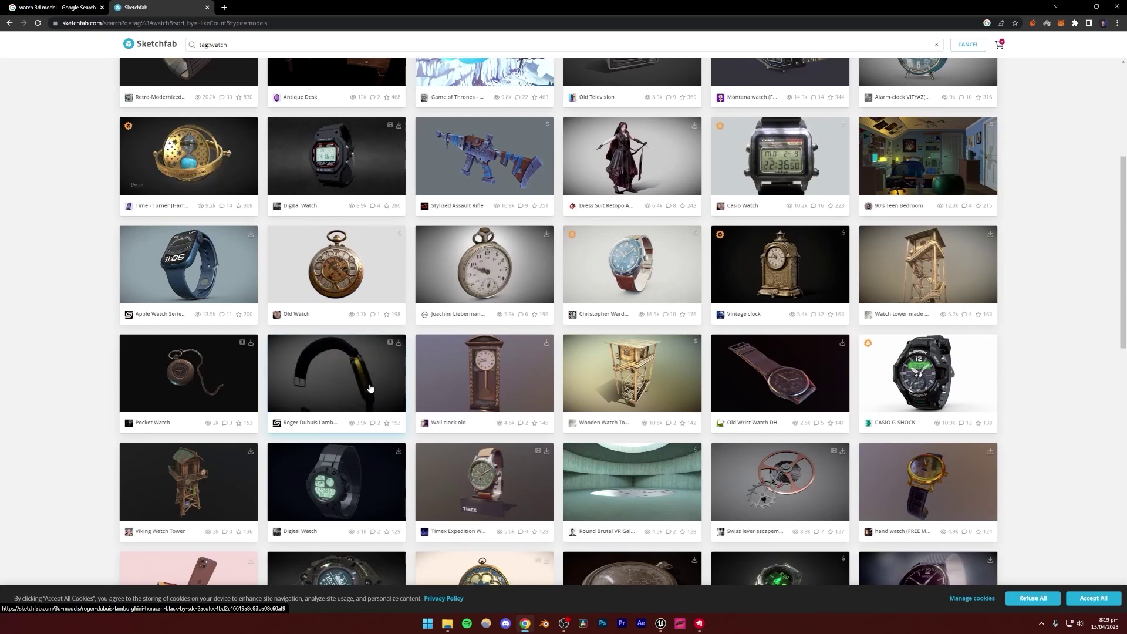
pyautogui.scroll(-1, 1031, 359)
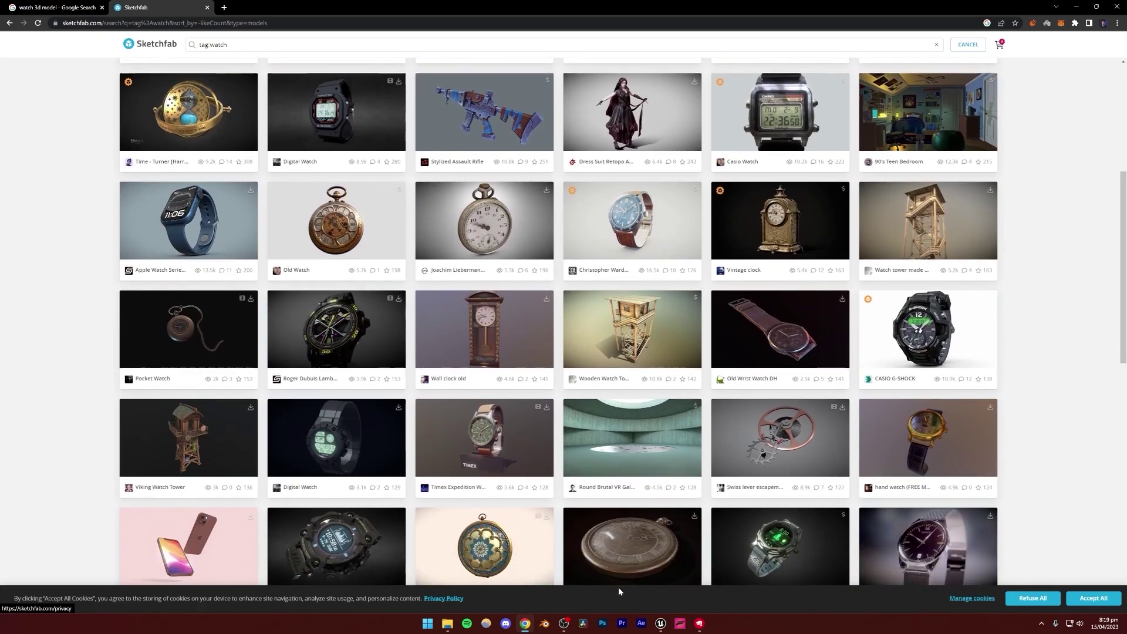
pyautogui.scroll(-1, 17, 418)
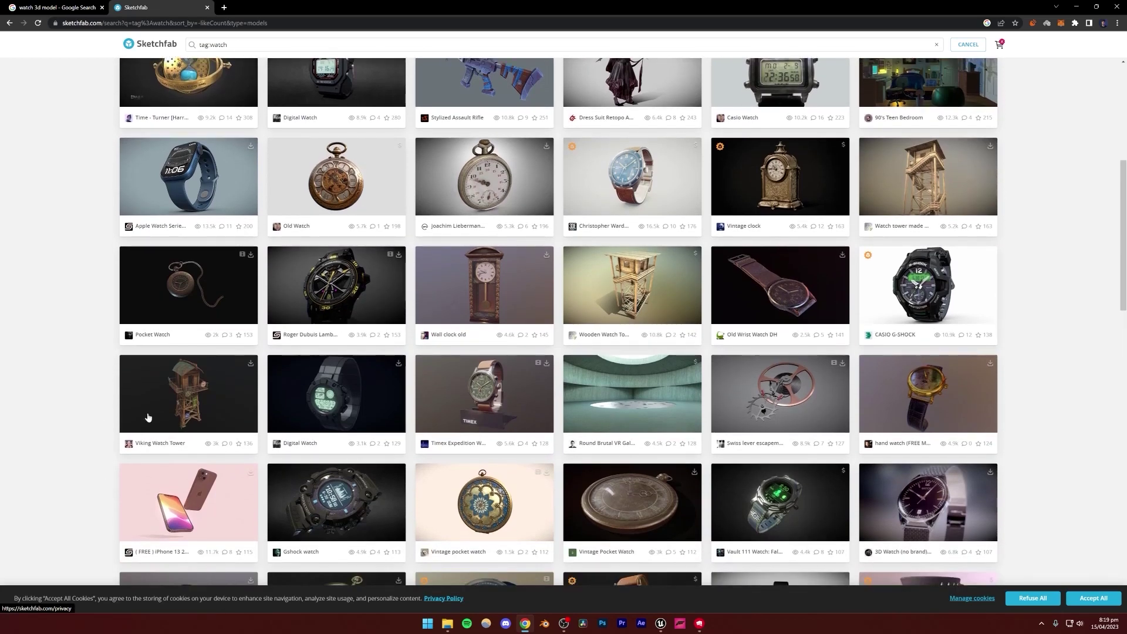
# - Launch Blender and continue browsing the Sketchfab watch models in Chrome while it loads
pyautogui.click(543, 624)
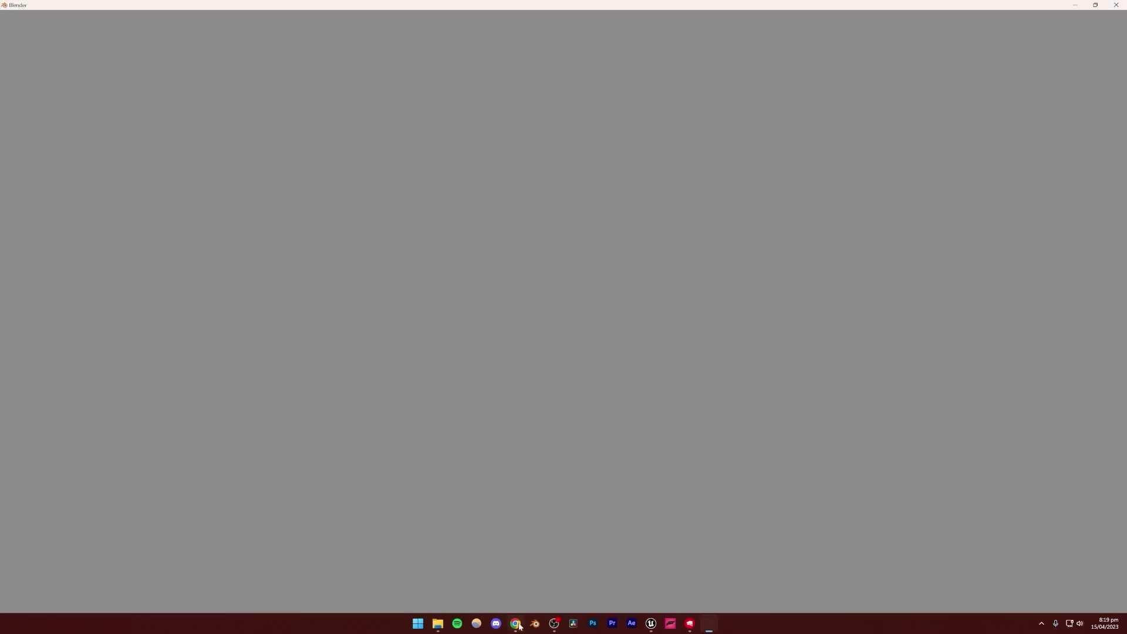
pyautogui.click(516, 623)
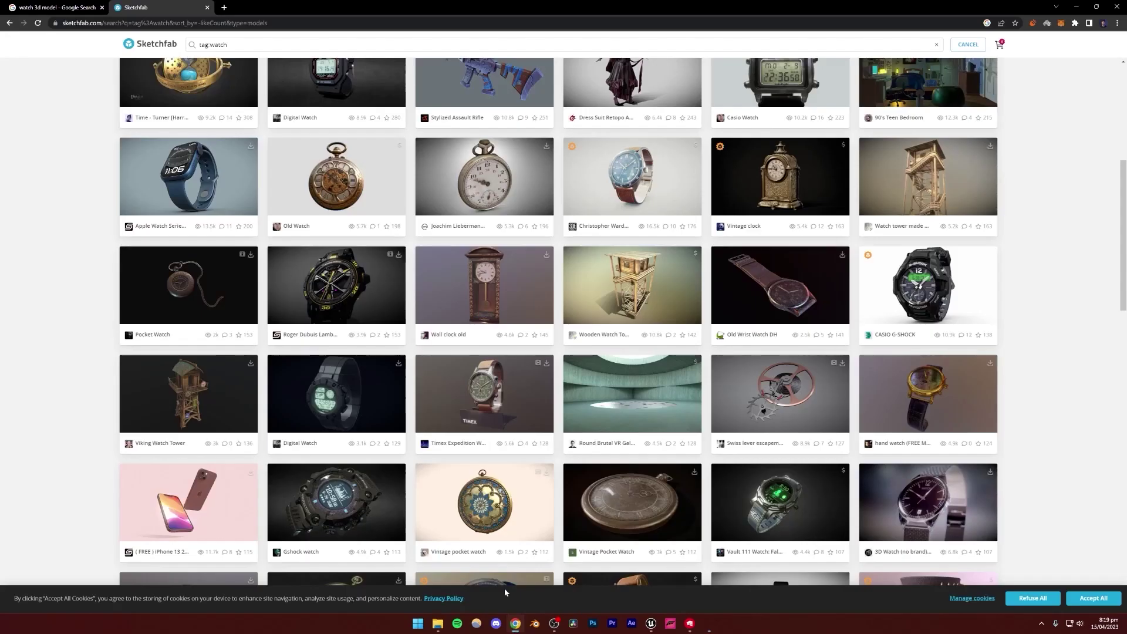
pyautogui.scroll(-3, 1062, 392)
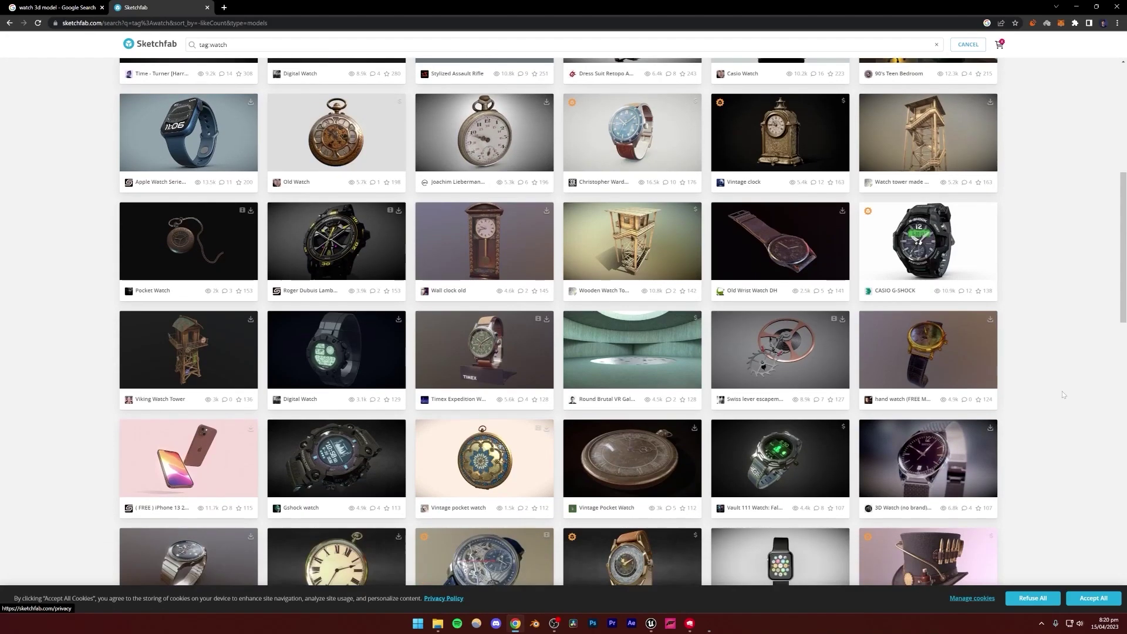
pyautogui.scroll(-2, 1061, 391)
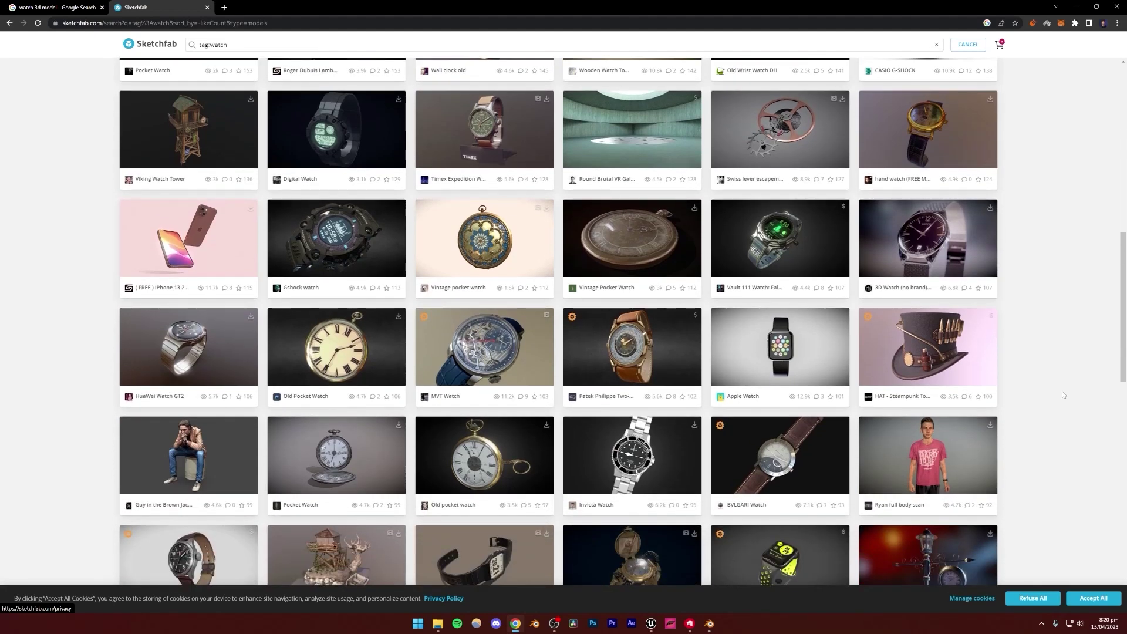
pyautogui.scroll(-1, 1061, 391)
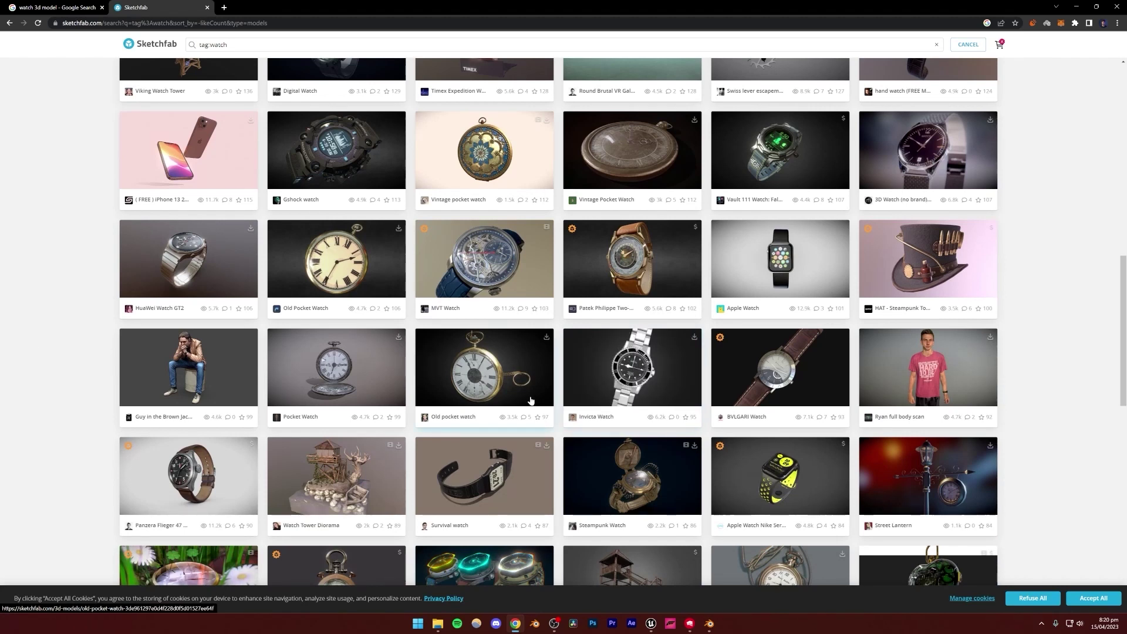
# - Switch to Blender, dismiss the splash screen and delete the default camera, cube and light
pyautogui.click(709, 623)
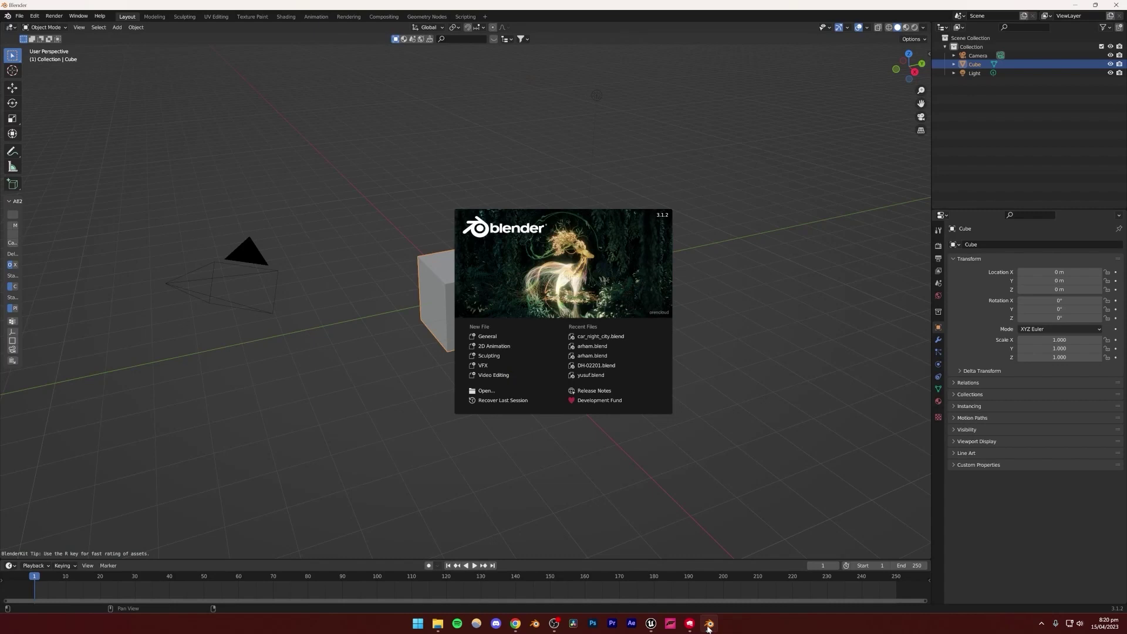
pyautogui.click(725, 242)
pyautogui.moveTo(329, 159); pyautogui.dragTo(659, 414)
pyautogui.press('Delete')
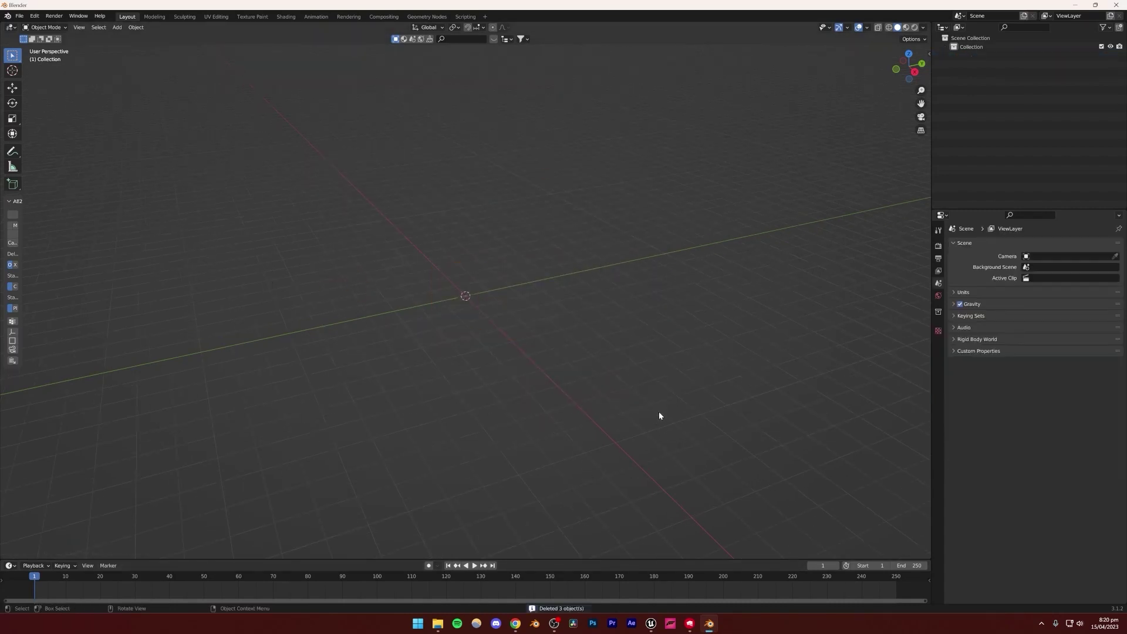
# - Search the BlenderKit models for "watch" and expand the search filters
pyautogui.press('n')
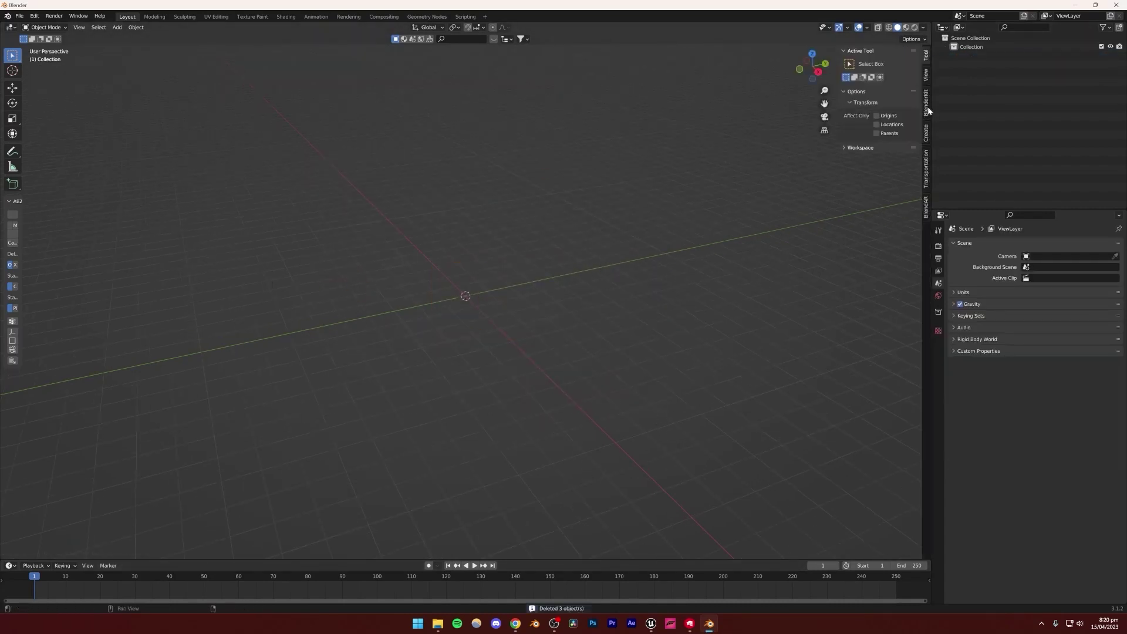
pyautogui.click(926, 106)
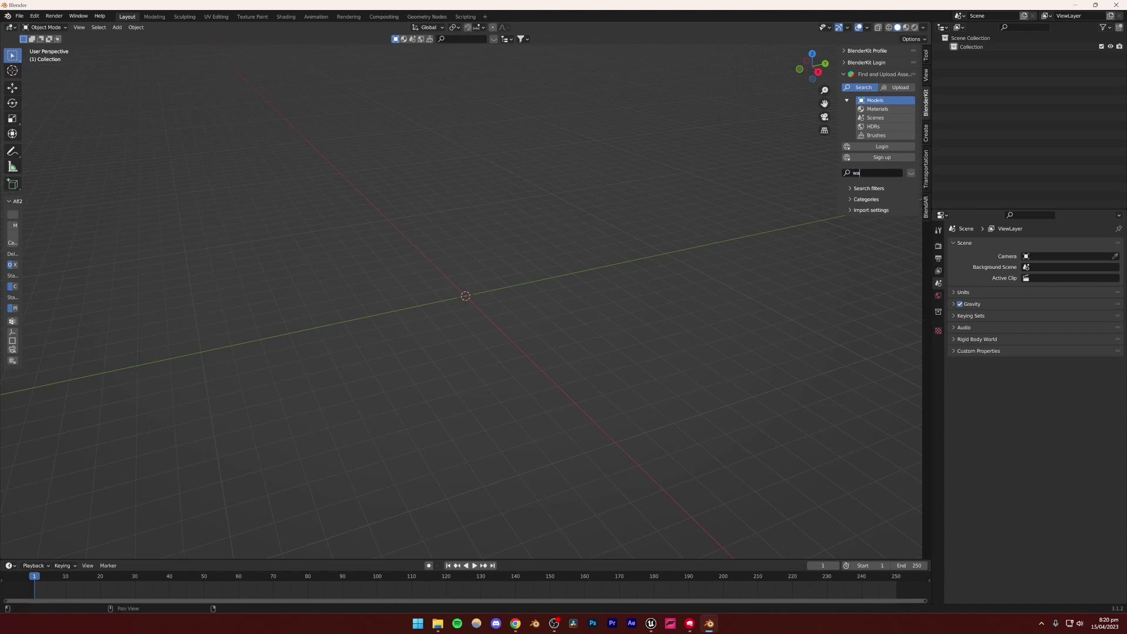
pyautogui.click(868, 198)
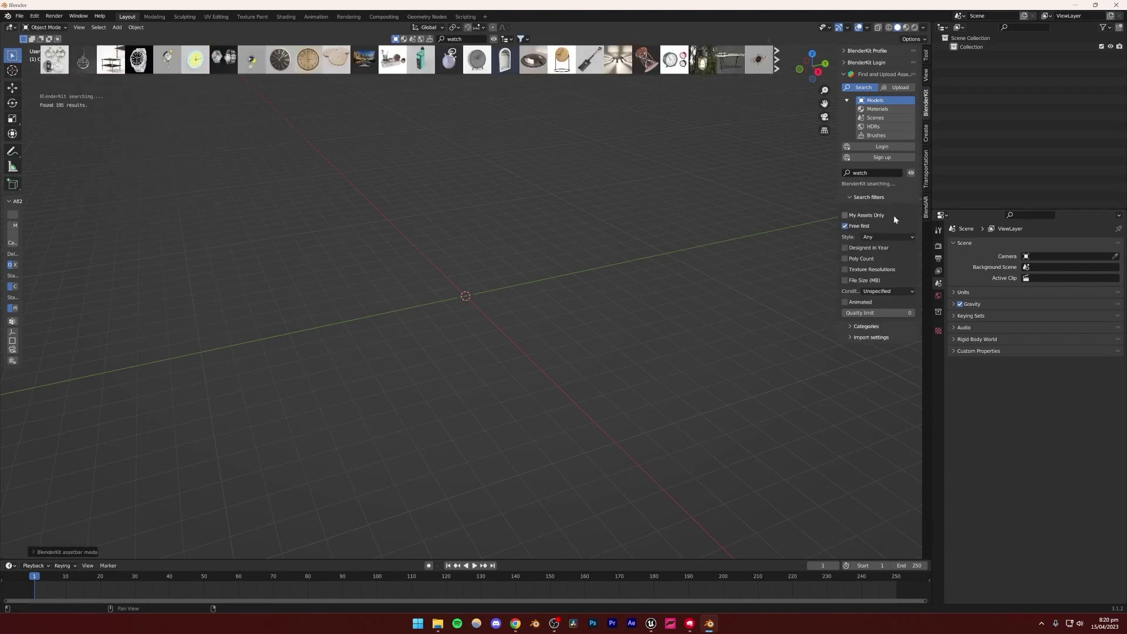
pyautogui.moveTo(138, 59)
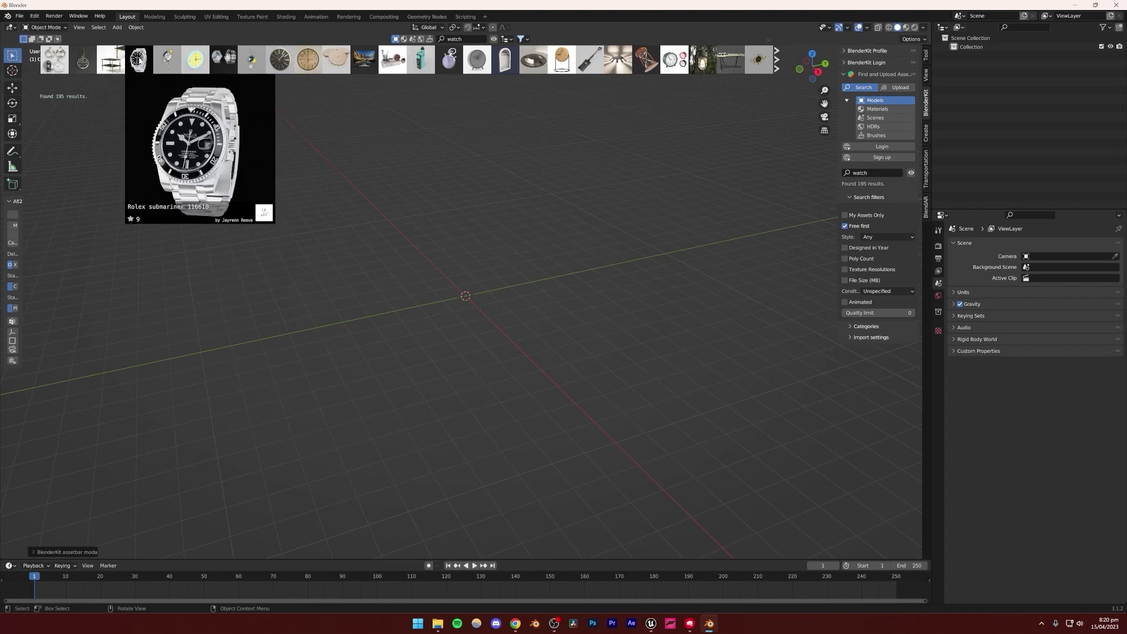
# - Switch to Chrome, examine more watch models further down the Sketchfab list, and return to Blender
pyautogui.click(514, 624)
pyautogui.scroll(-1, 1038, 387)
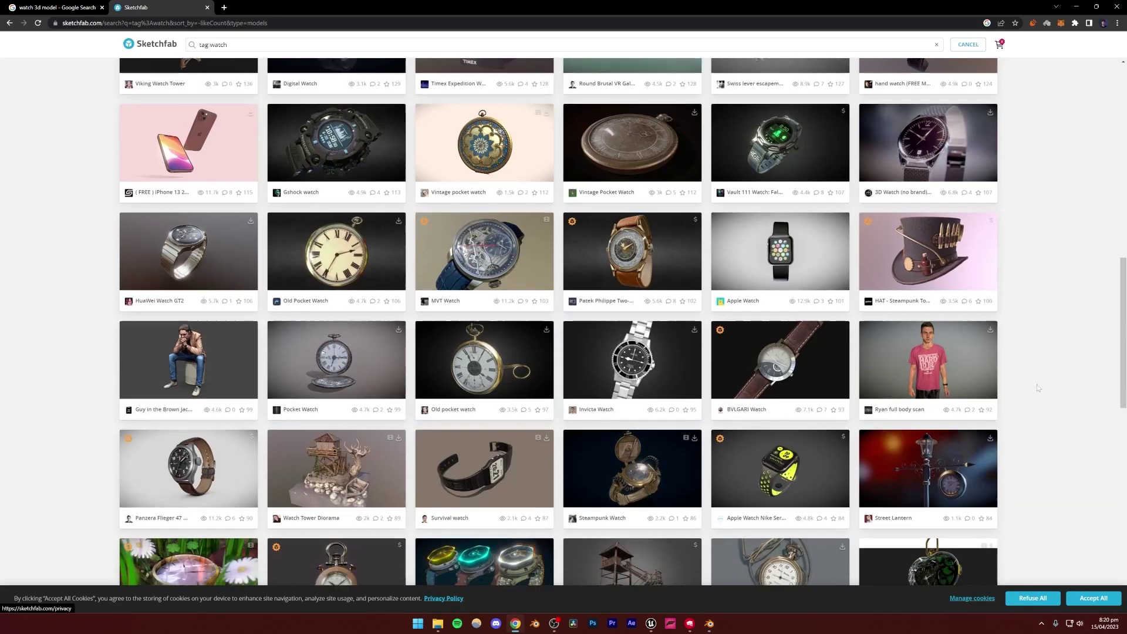
pyautogui.scroll(-5, 1037, 387)
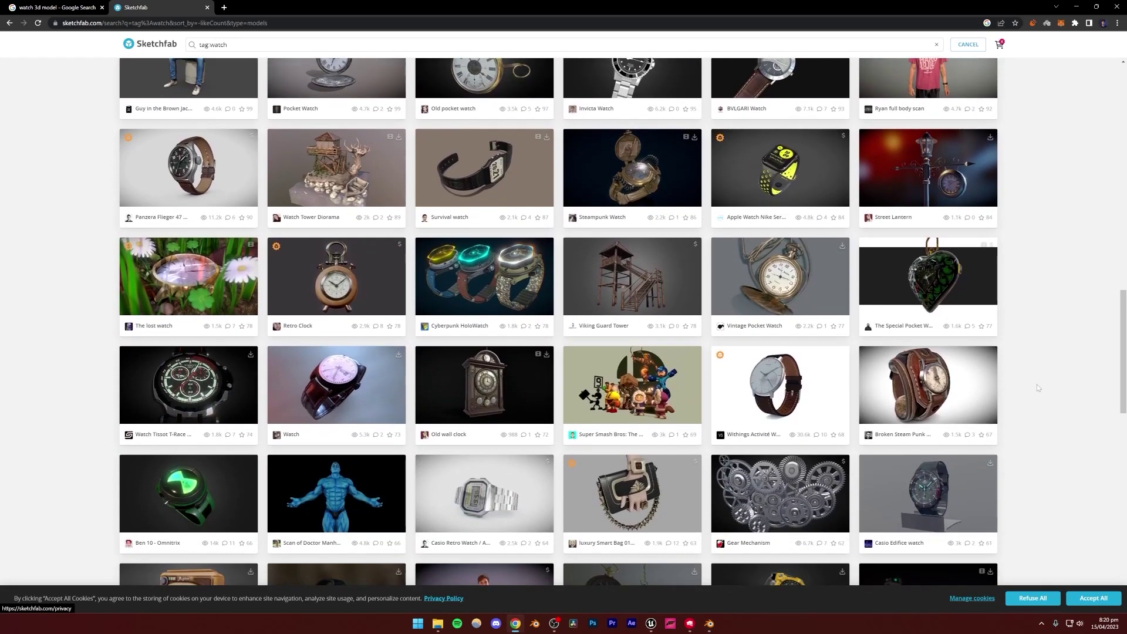
pyautogui.scroll(-5, 1037, 386)
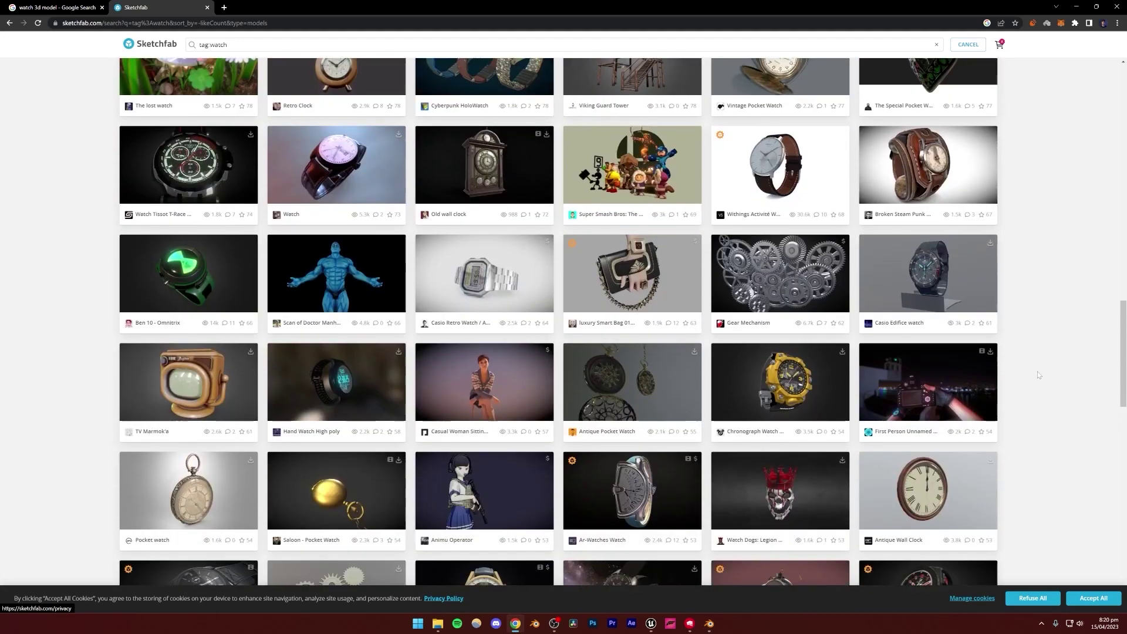
pyautogui.scroll(-1, 1027, 416)
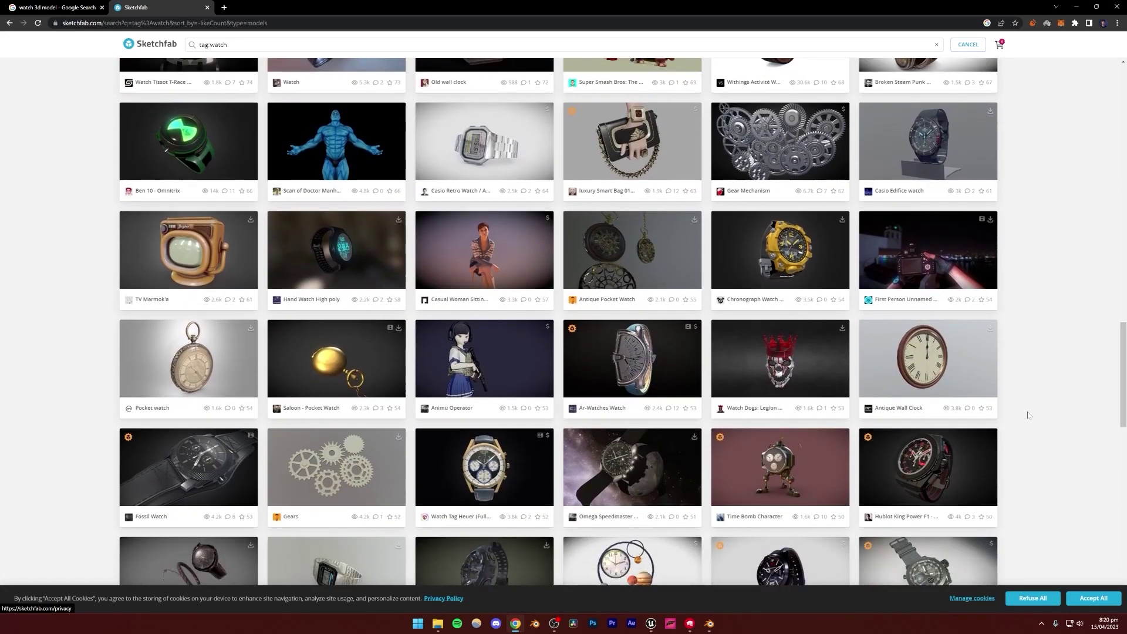
pyautogui.scroll(-3, 1074, 442)
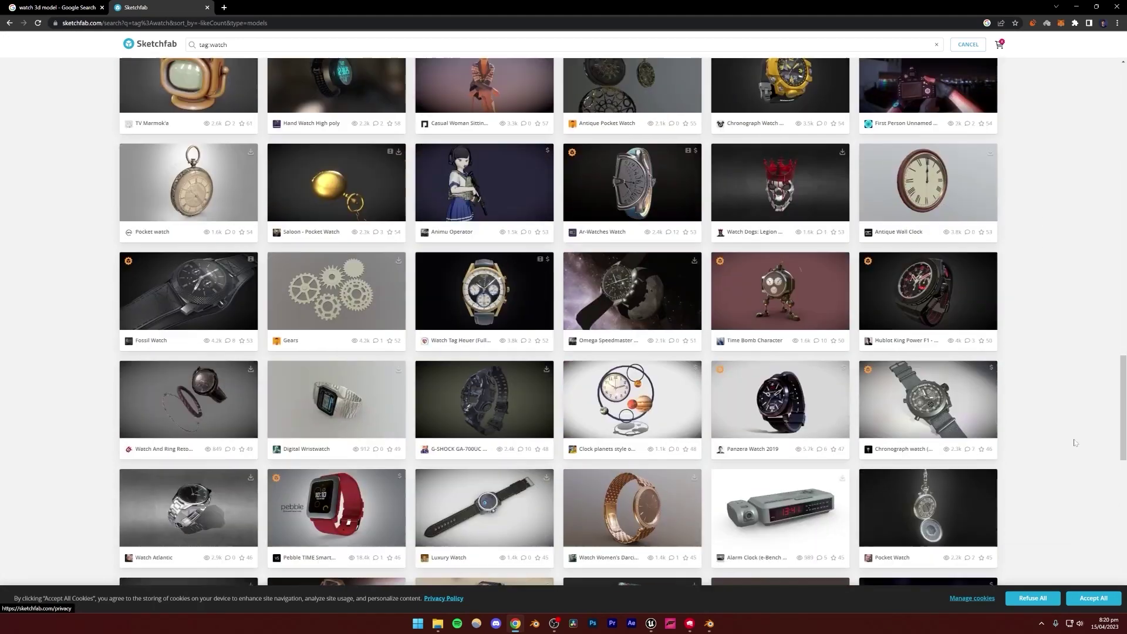
pyautogui.click(709, 624)
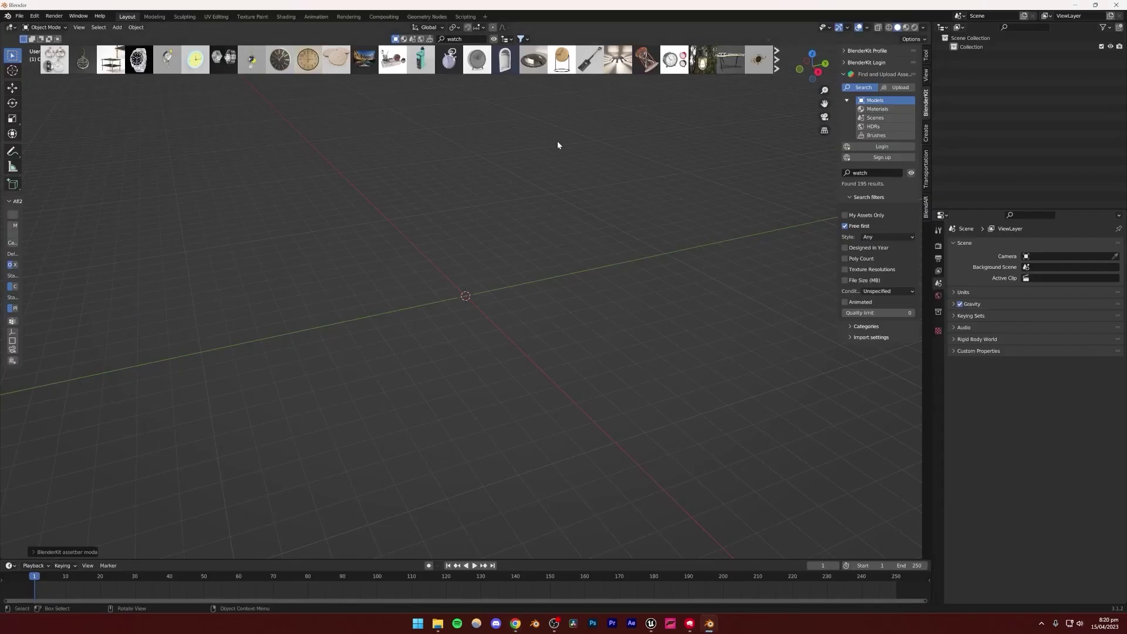
# - Cancel the mistaken Watch Hill table download, add the Rolex Submariner 116610 model from BlenderKit and examine it
pyautogui.moveTo(138, 58)
pyautogui.click(147, 67)
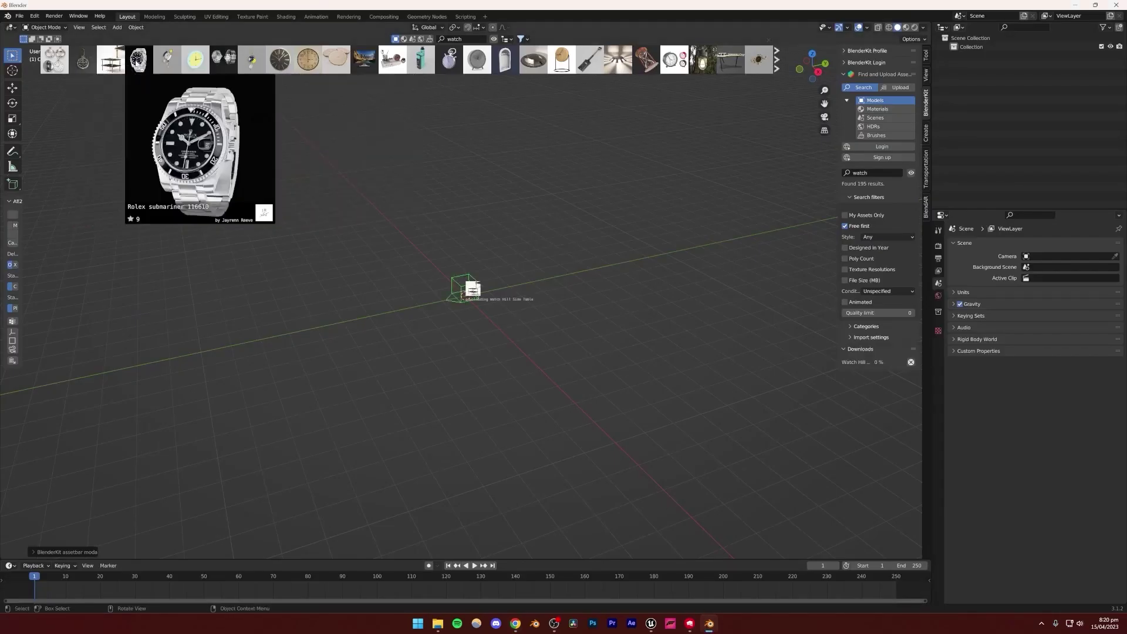
pyautogui.click(910, 362)
pyautogui.click(138, 60)
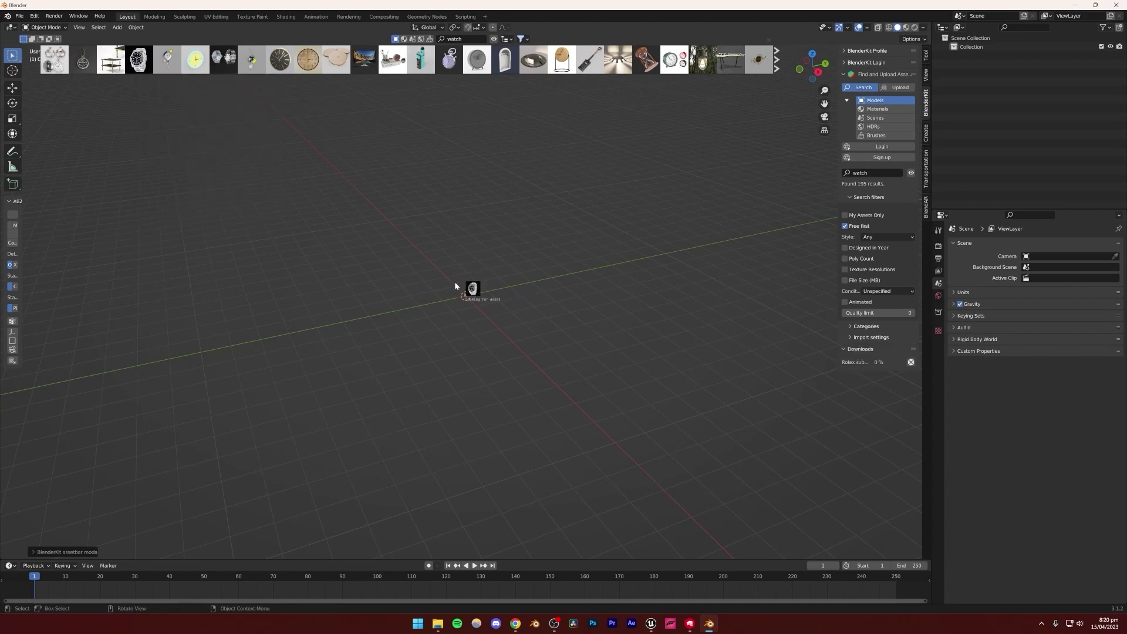
pyautogui.scroll(11, 482, 297)
pyautogui.keyDown('shift'); pyautogui.moveTo(468, 185); pyautogui.dragTo(467, 310, button='middle'); pyautogui.keyUp('shift')
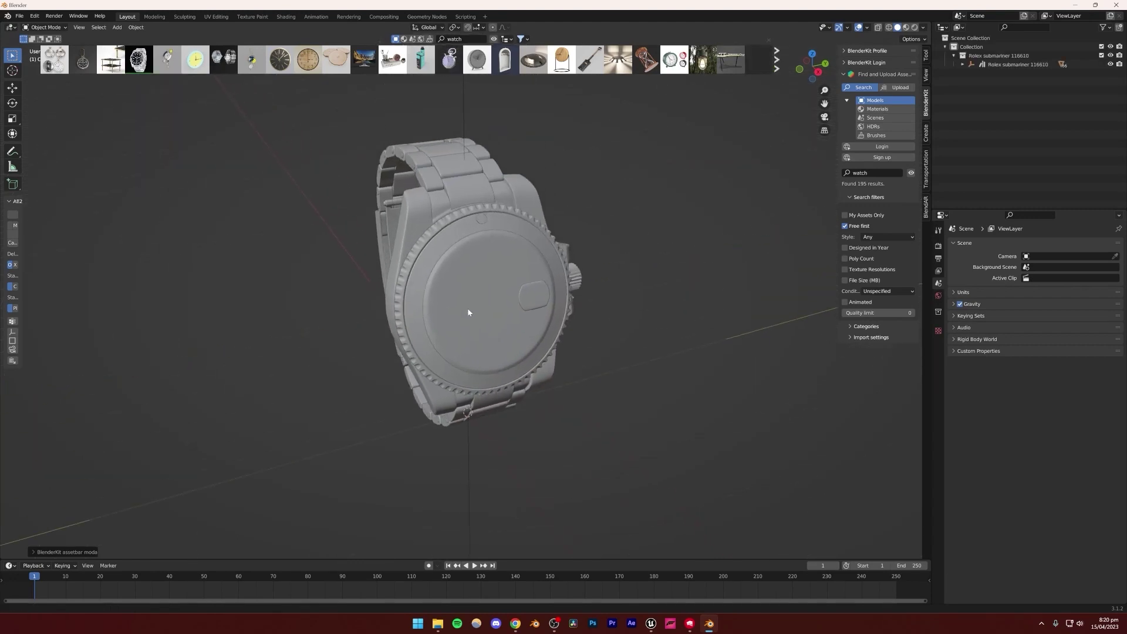
pyautogui.scroll(-2, 550, 340)
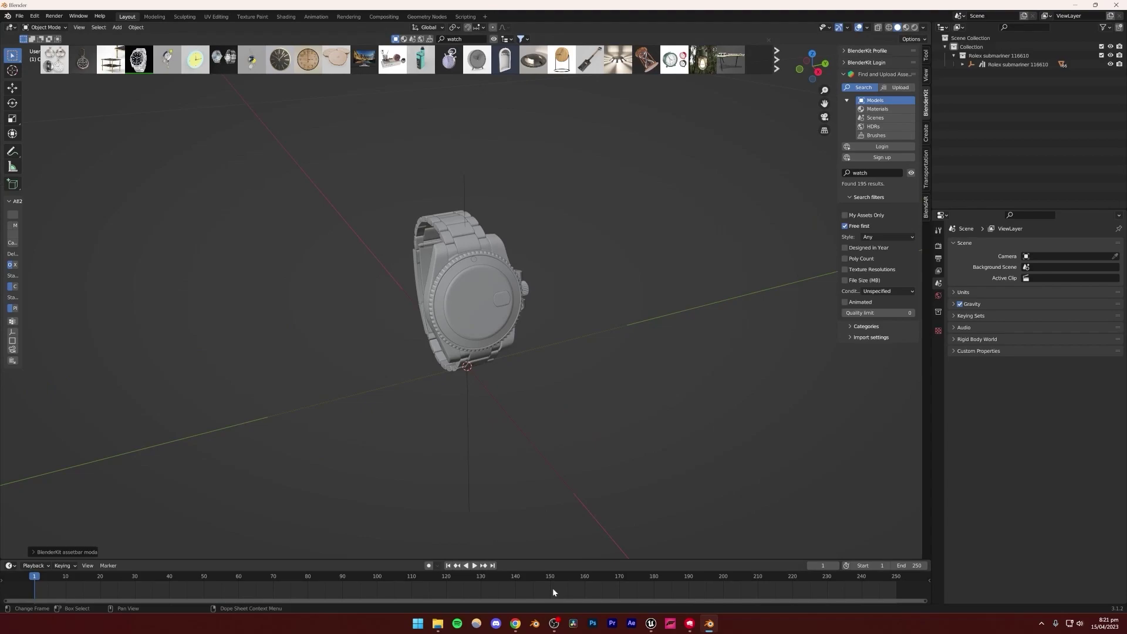
# - Switch to Chrome and look through more of the Sketchfab watch list for downloadable candidates
pyautogui.click(516, 628)
pyautogui.scroll(-2, 1072, 399)
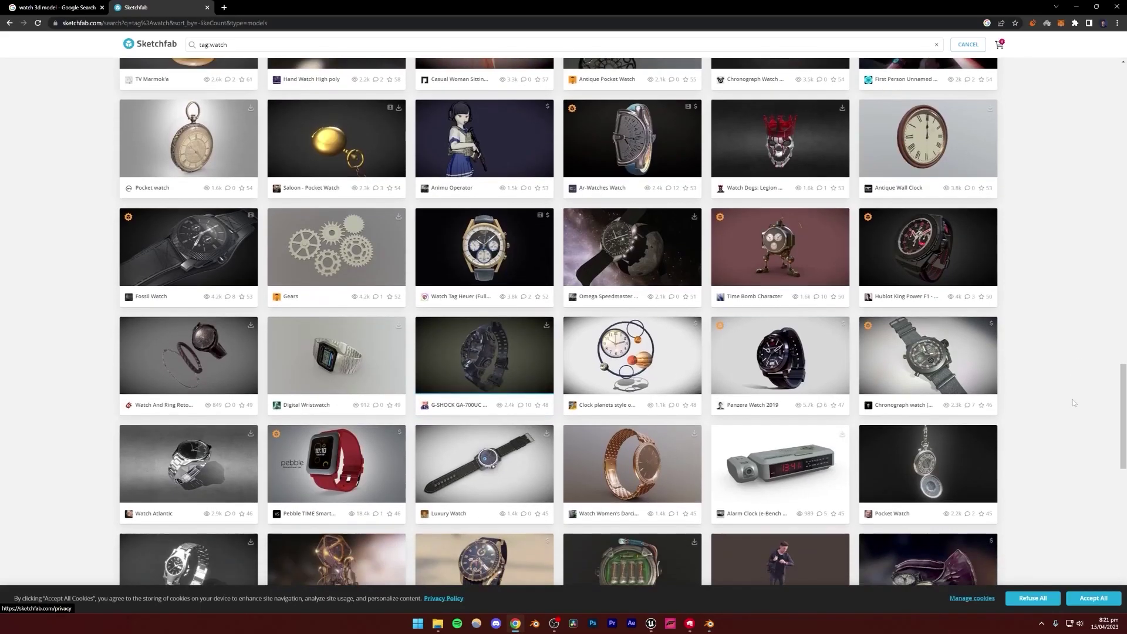
pyautogui.scroll(-2, 1072, 403)
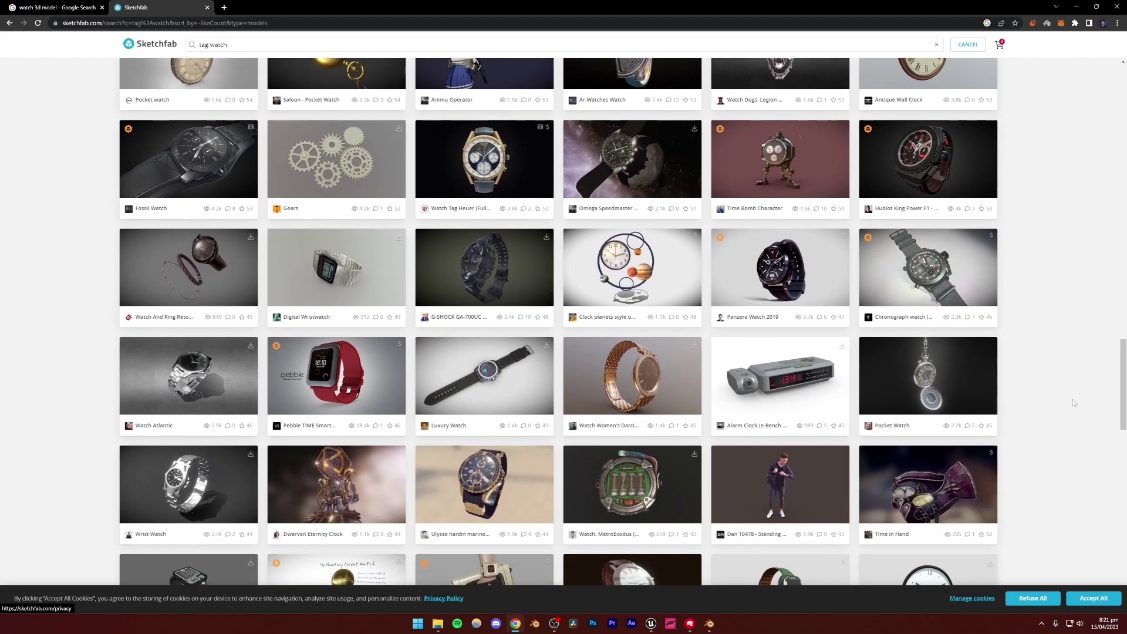
pyautogui.scroll(-2, 1072, 402)
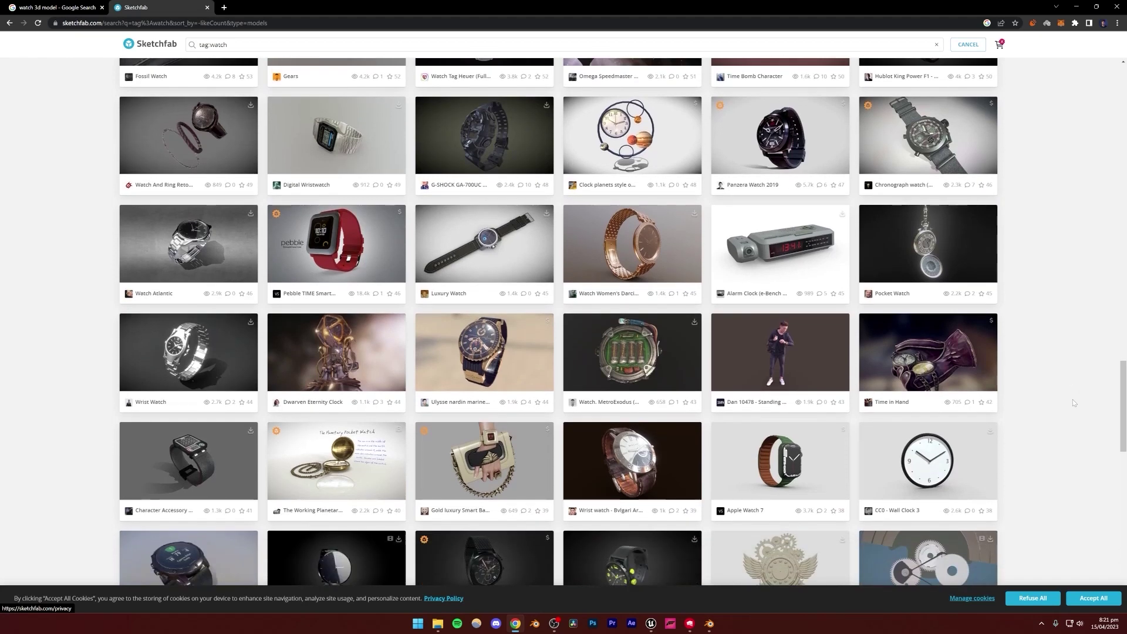
pyautogui.scroll(-4, 1072, 402)
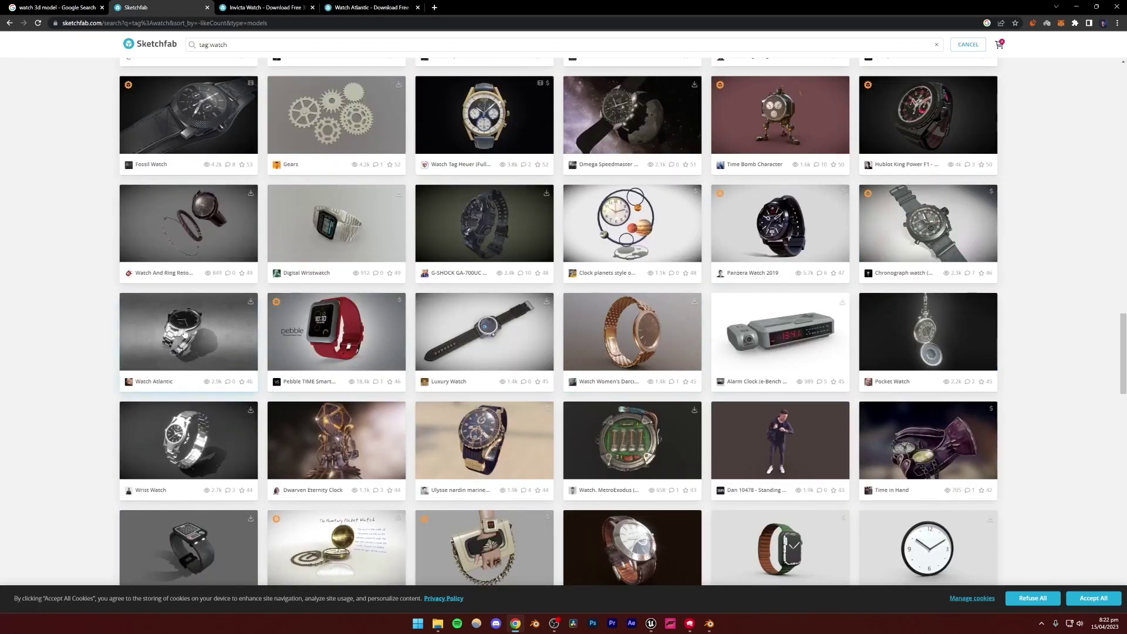
# - Examine the Watch Atlantic model from several angles in Sketchfab's 3D viewer, including its strap and dial
pyautogui.click(371, 7)
pyautogui.moveTo(468, 271); pyautogui.dragTo(517, 260)
pyautogui.scroll(-3, 399, 237)
pyautogui.scroll(5, 469, 252)
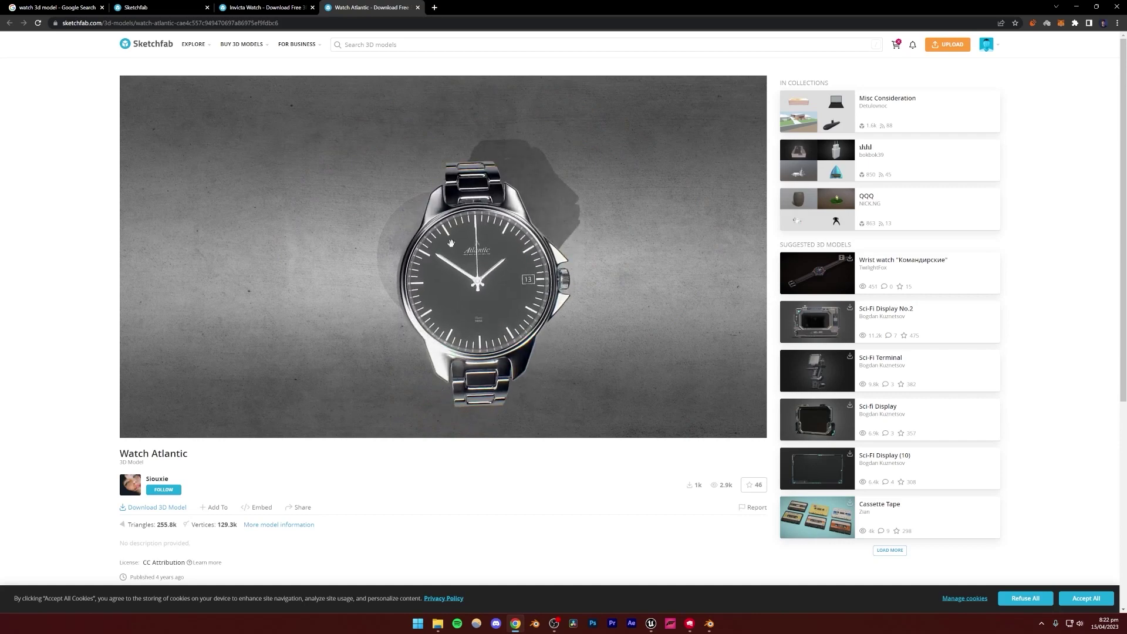
pyautogui.moveTo(521, 284)
pyautogui.mouseDown()
pyautogui.moveTo(435, 244)
pyautogui.moveTo(357, 283)
pyautogui.moveTo(317, 258)
pyautogui.mouseUp()
pyautogui.scroll(3, 415, 261)
# - Examine further watch models down the Sketchfab list and check the Google results for alternative model sites
pyautogui.click(144, 6)
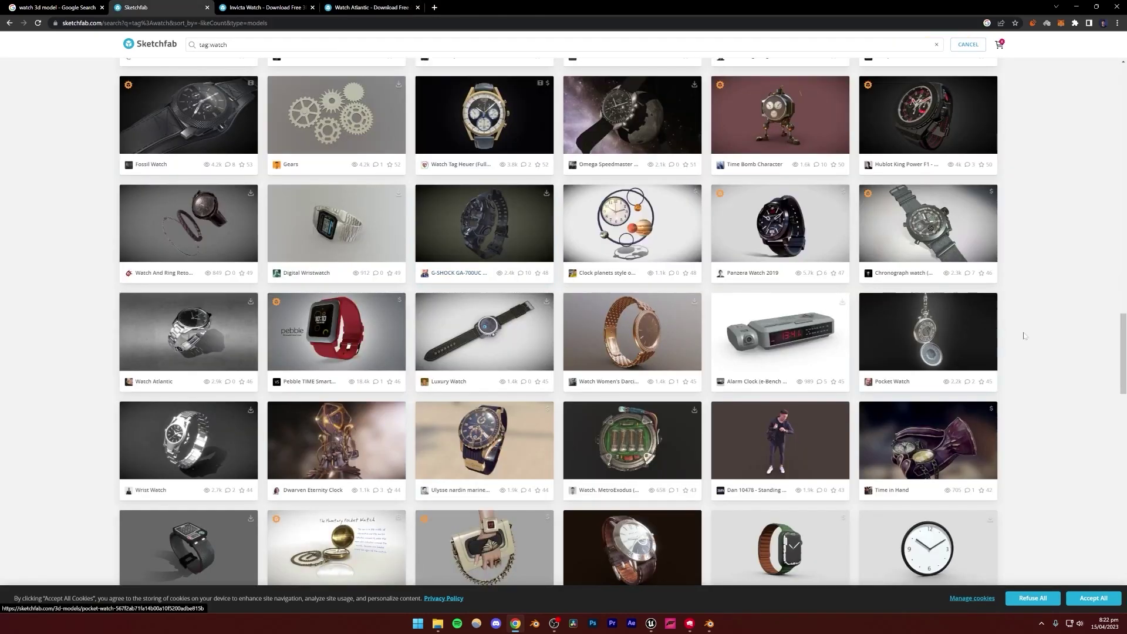
pyautogui.scroll(-2, 1050, 332)
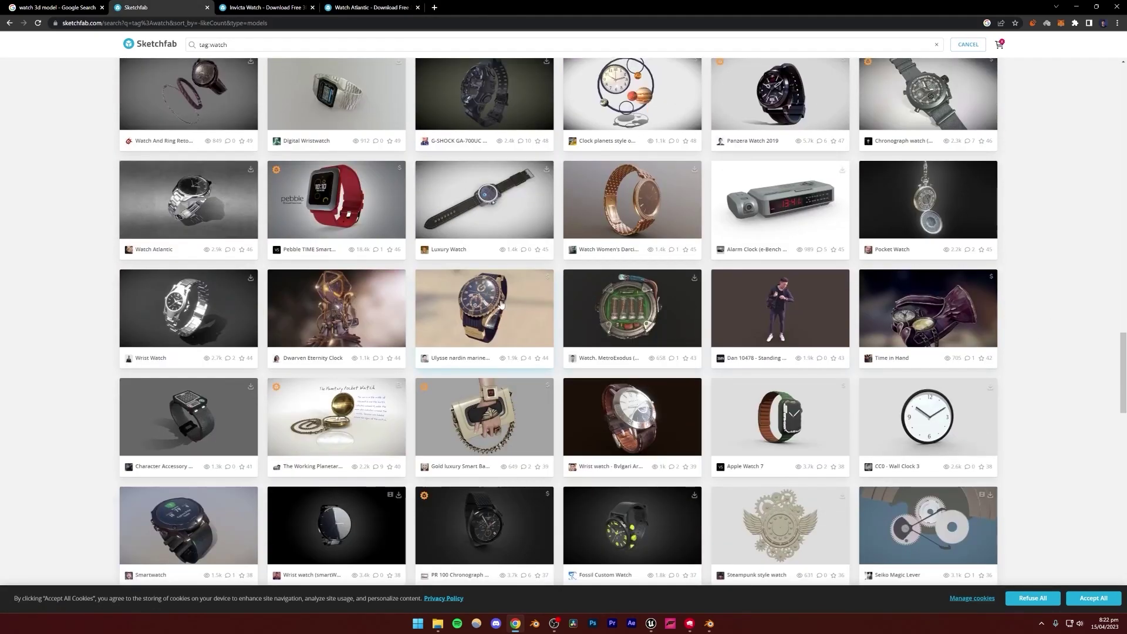
pyautogui.scroll(-1, 500, 303)
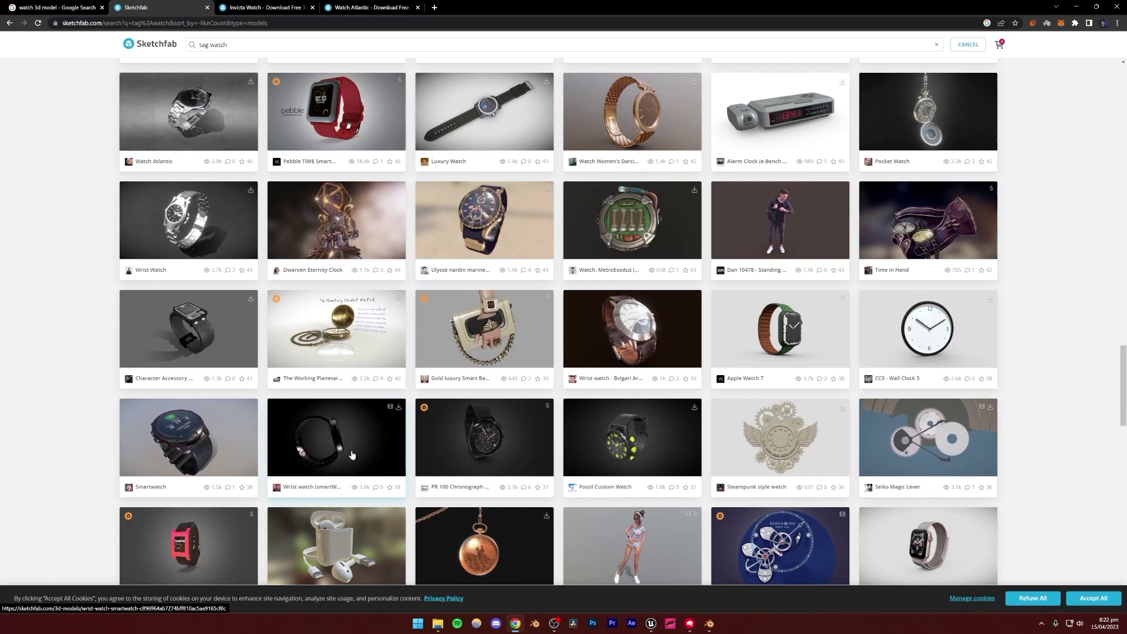
pyautogui.scroll(-2, 477, 317)
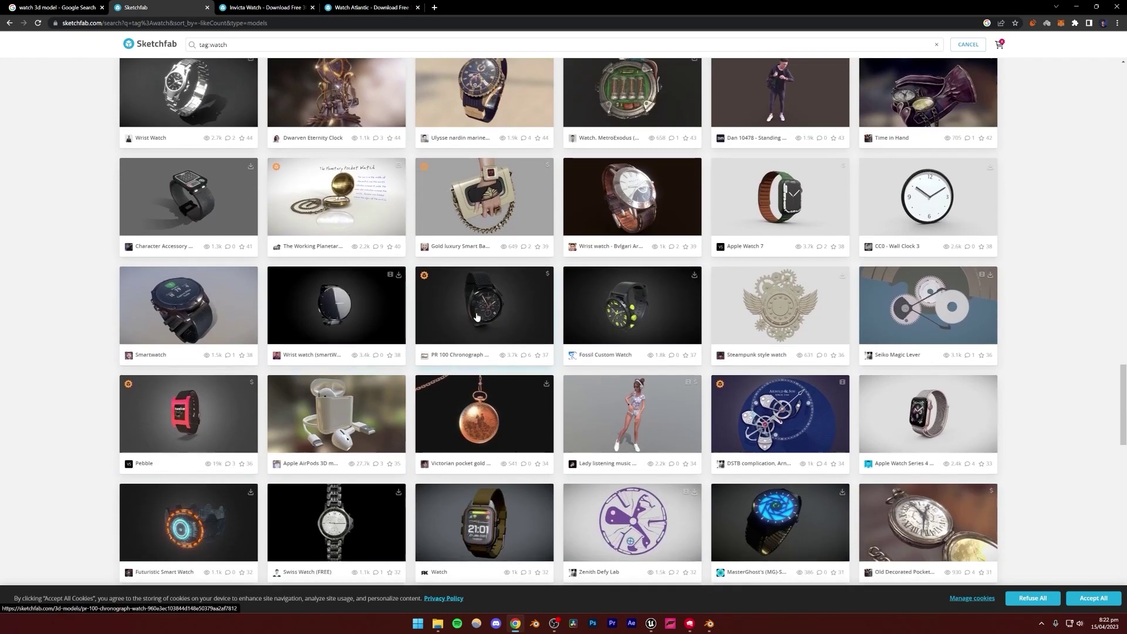
pyautogui.click(56, 7)
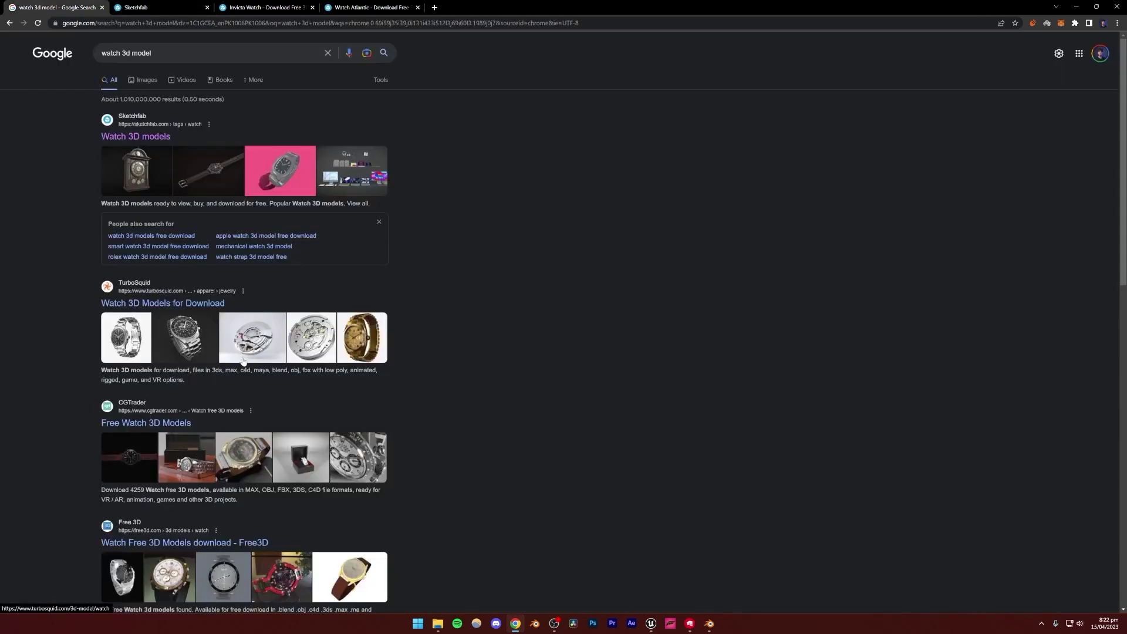
pyautogui.hotkey('ctrl', 'Tab')
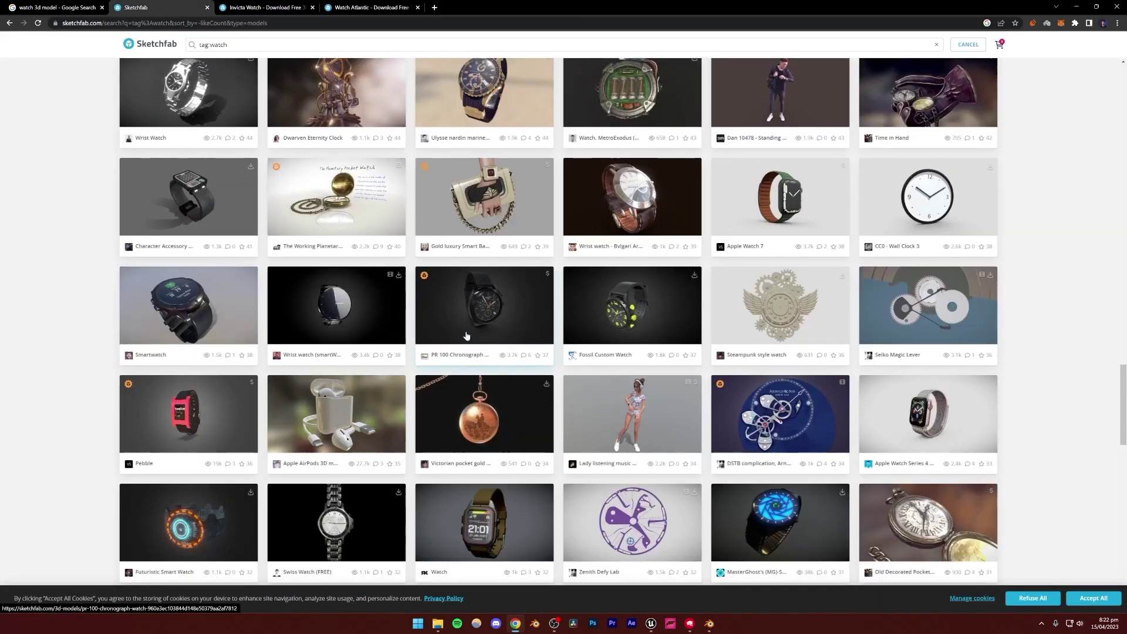
# - Return to the Watch Atlantic page and download the free model in its original blend format
pyautogui.hotkey('ctrl', 'Tab')
pyautogui.hotkey('ctrl', 'Tab')
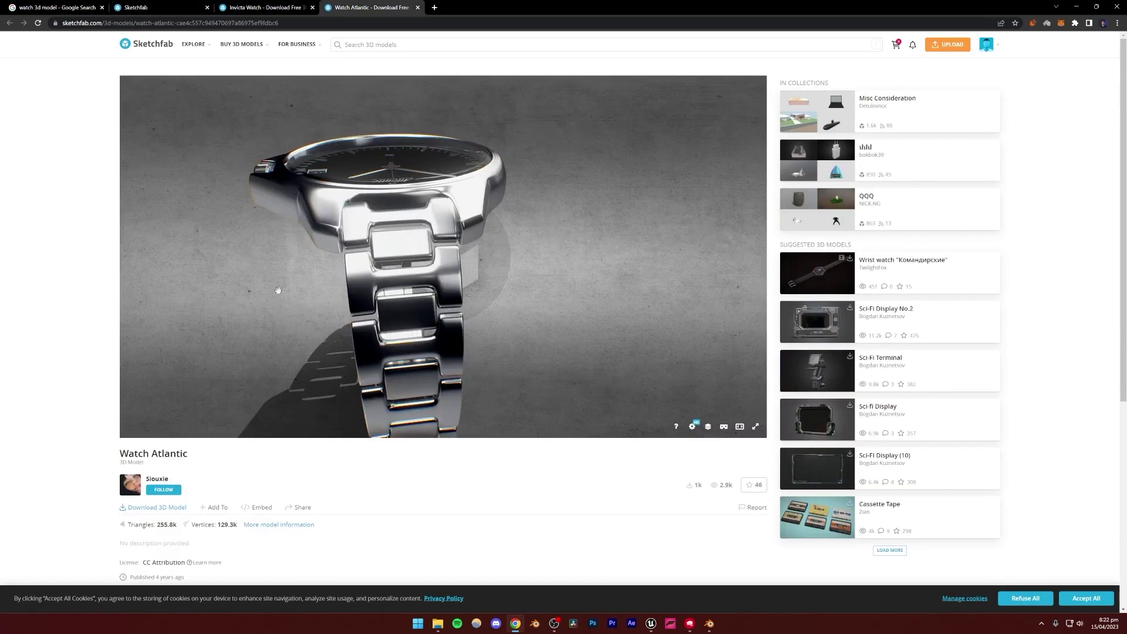
pyautogui.click(152, 508)
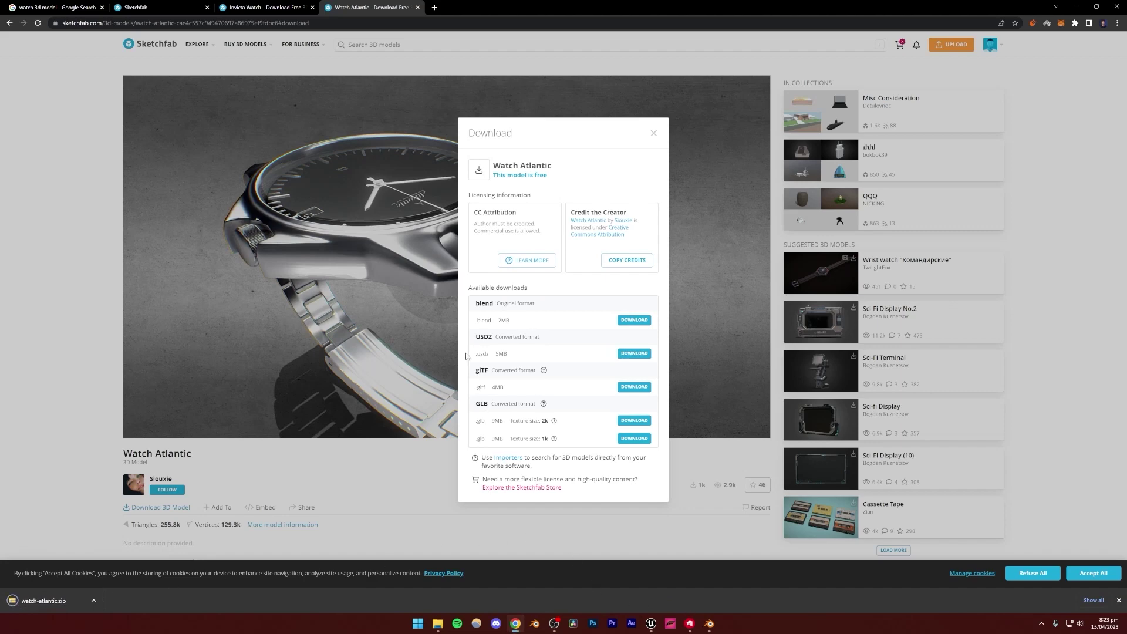
pyautogui.click(708, 625)
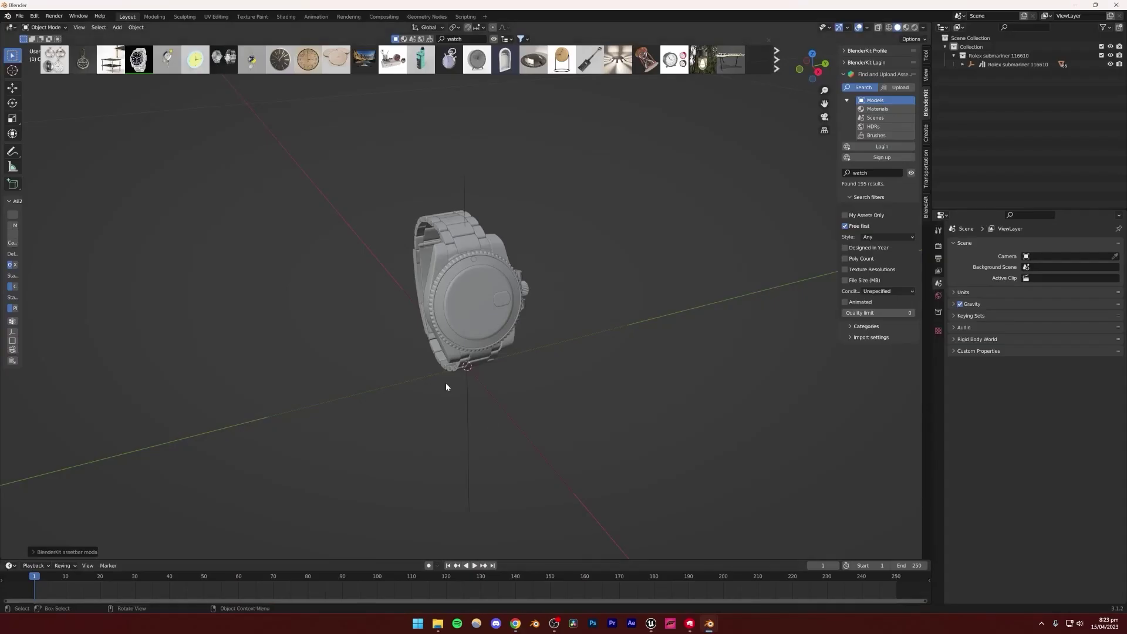
pyautogui.click(19, 15)
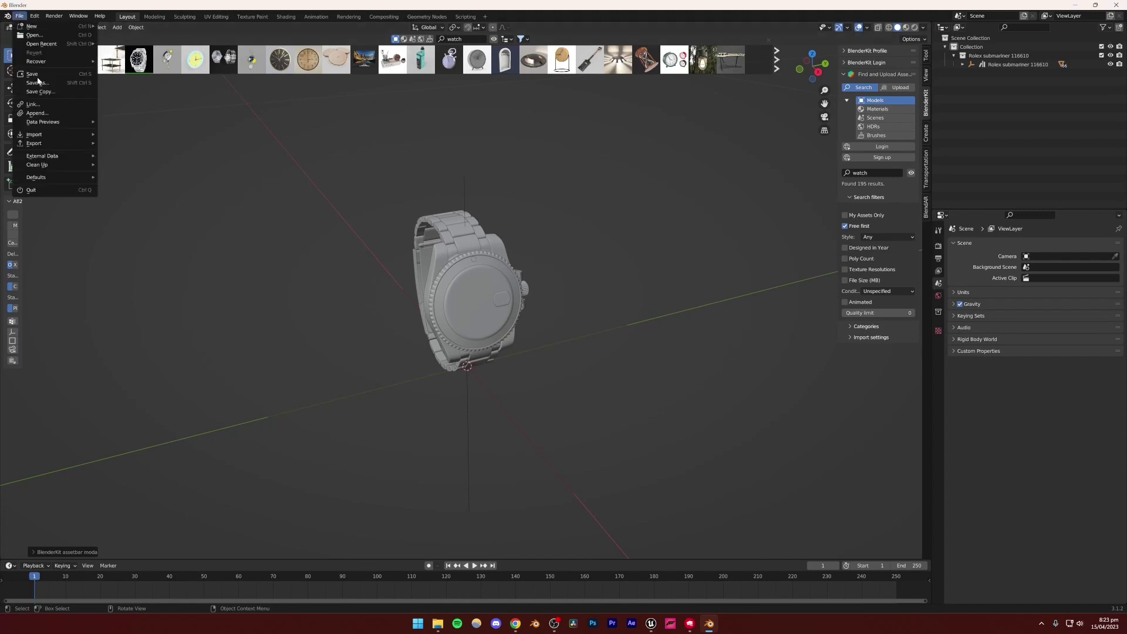
pyautogui.moveTo(35, 134)
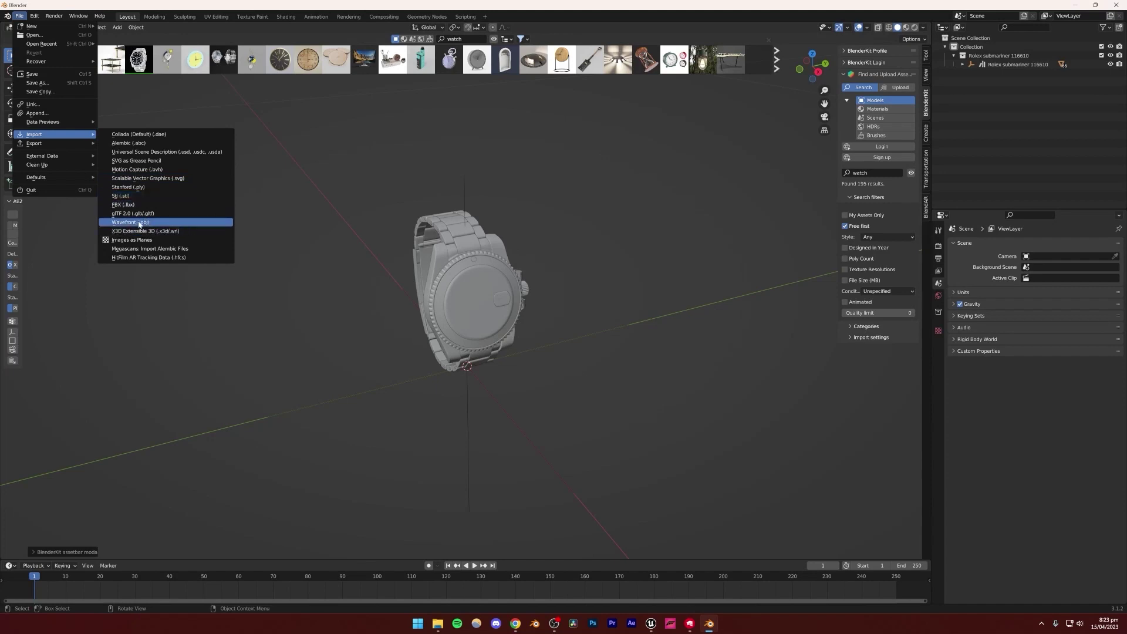
pyautogui.click(131, 205)
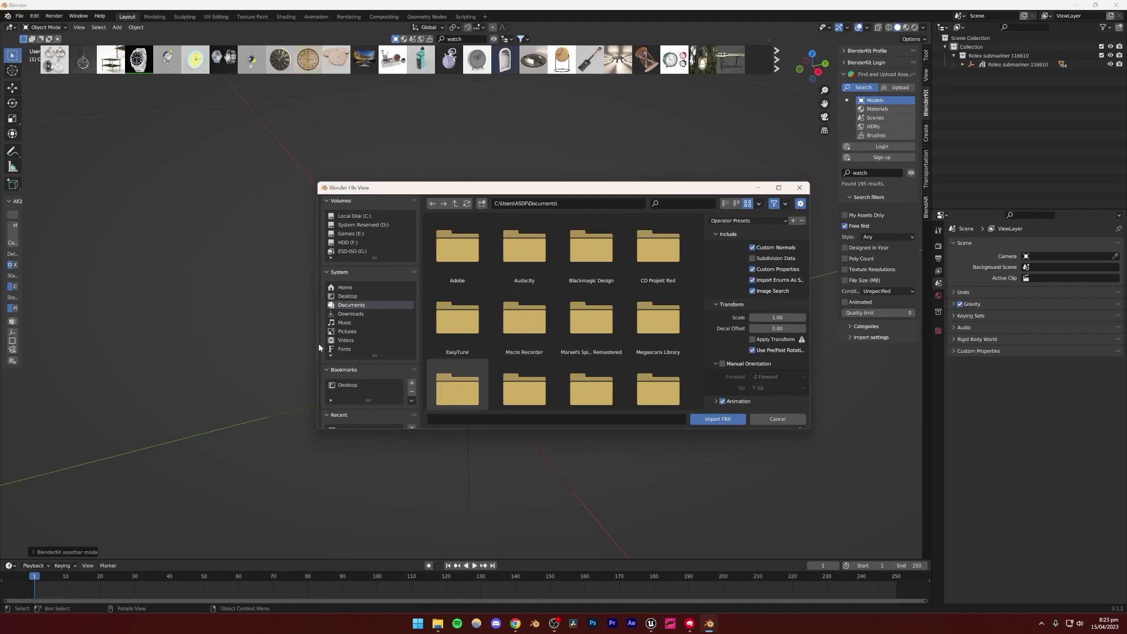
pyautogui.click(757, 419)
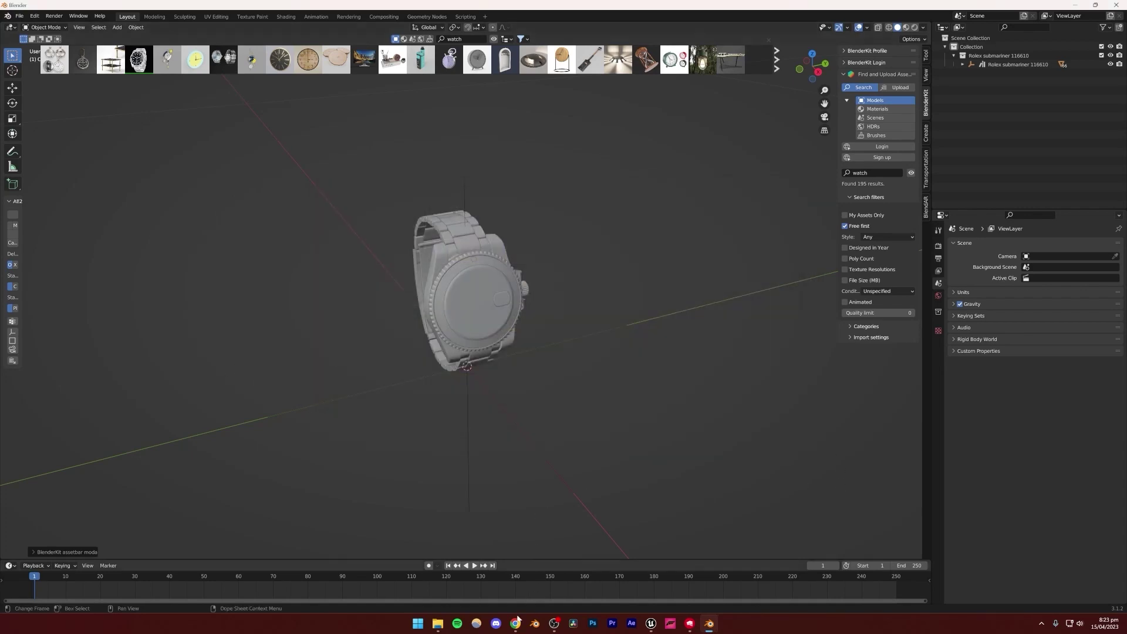
# - Open the downloaded watch-atlantic.zip from Chrome and copy its source and textures folders to the desktop
pyautogui.click(514, 626)
pyautogui.click(58, 600)
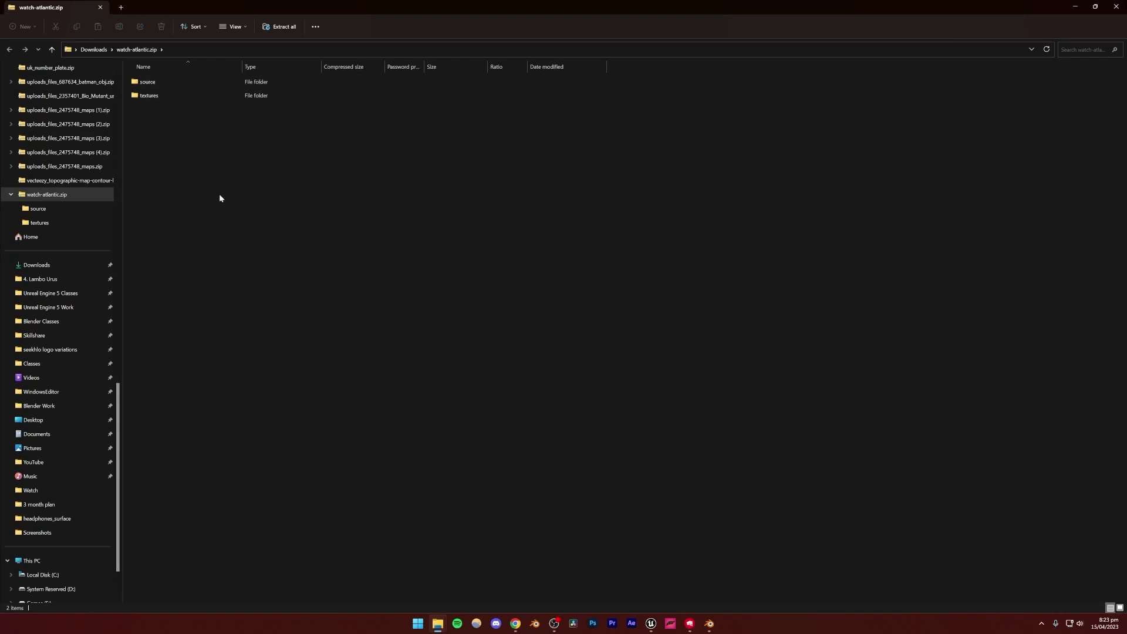
pyautogui.moveTo(203, 141); pyautogui.dragTo(341, 326)
# - Create a desktop folder named "watch SS" and move the source and textures folders into it
pyautogui.rightClick(378, 323)
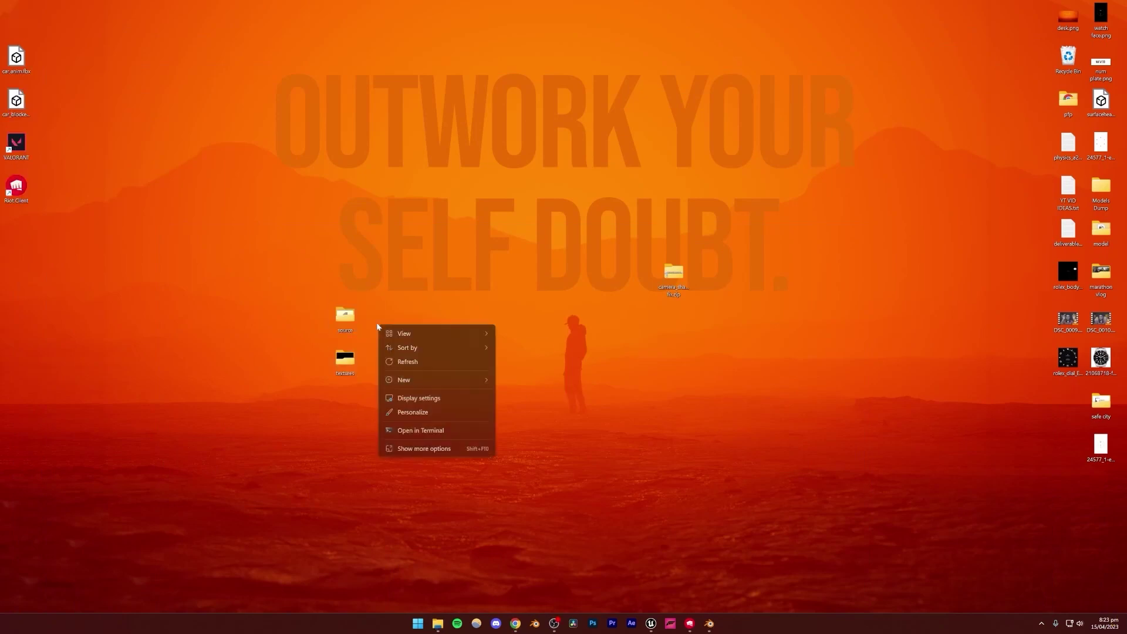
pyautogui.moveTo(469, 379)
pyautogui.click(526, 385)
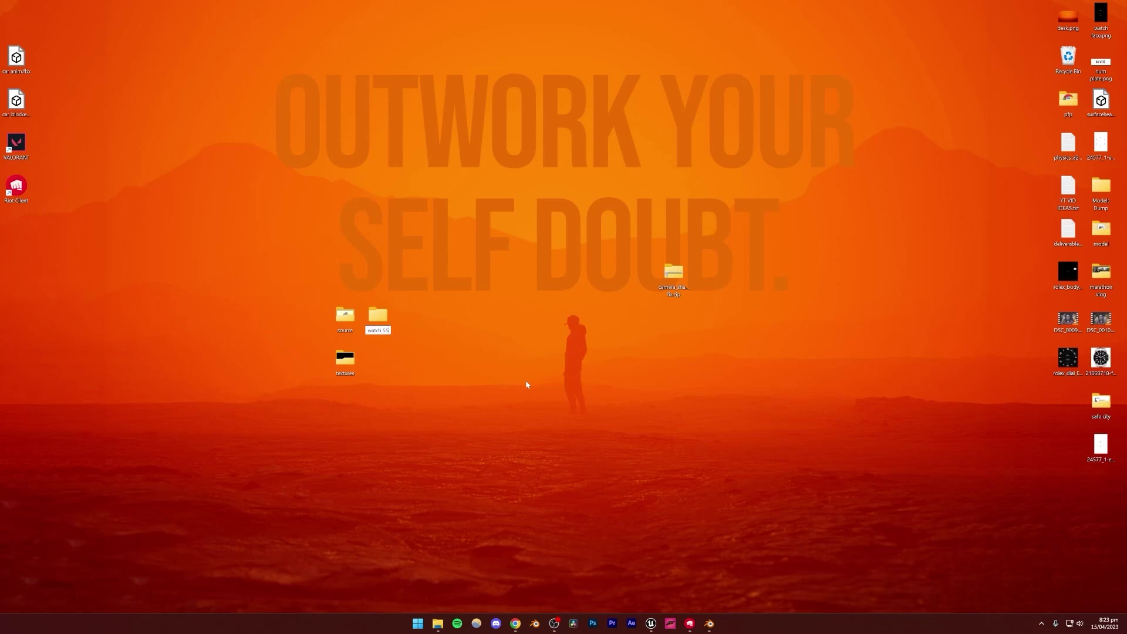
pyautogui.write('watch SS')
pyautogui.click(405, 385)
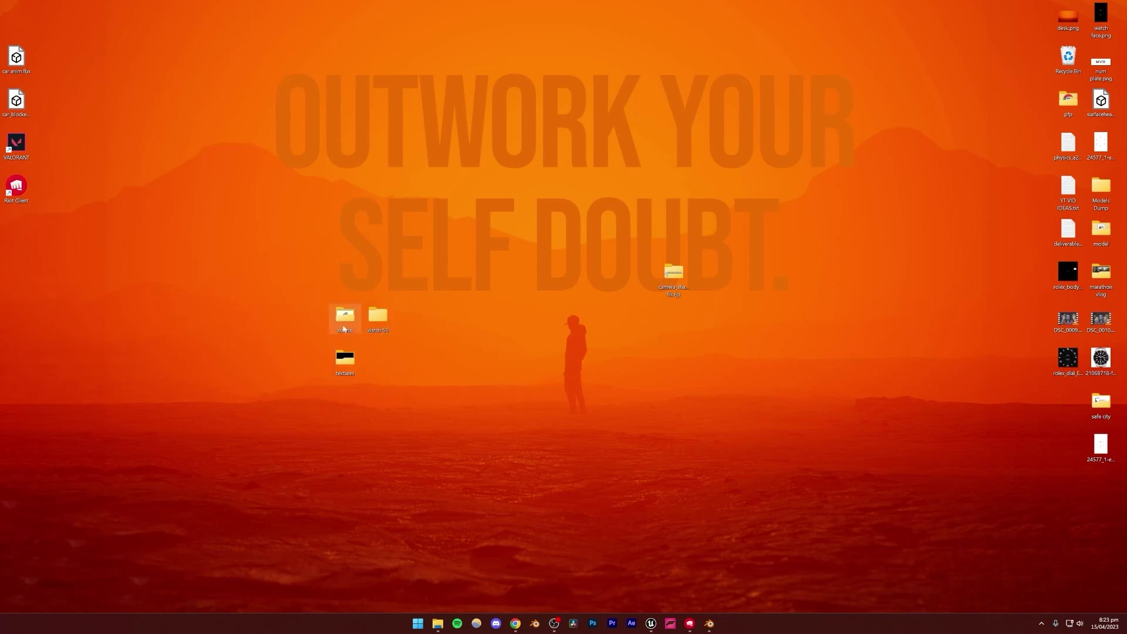
pyautogui.moveTo(327, 295); pyautogui.dragTo(375, 329)
# - Open atlantic.blend from the source folder inside the "watch SS" folder in Blender
pyautogui.doubleClick(374, 329)
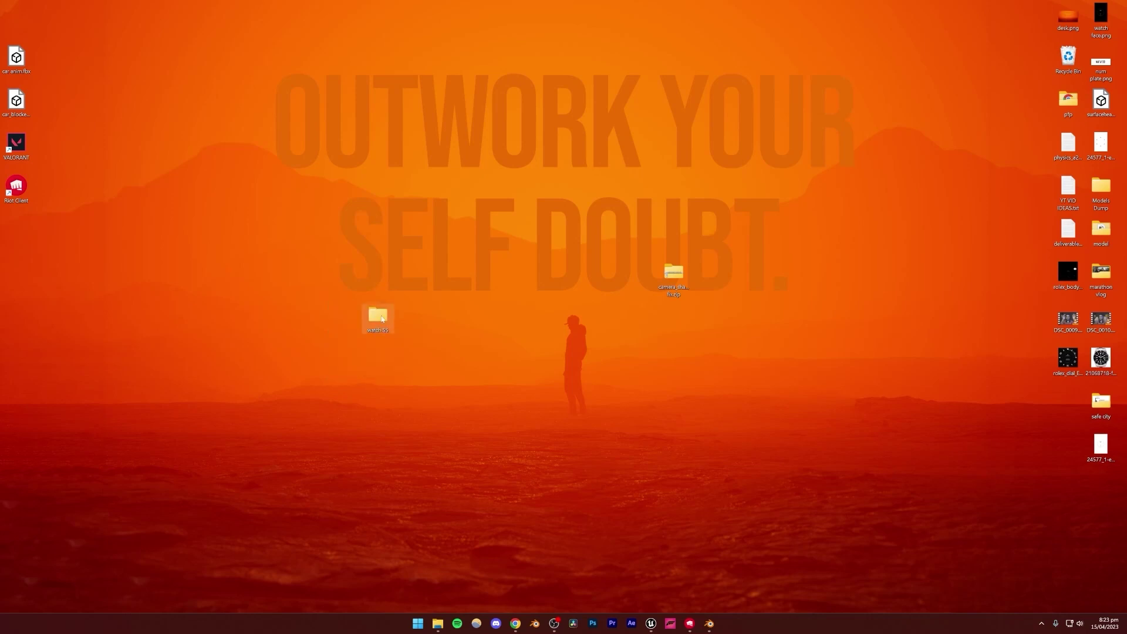
pyautogui.click(156, 85)
pyautogui.doubleClick(155, 85)
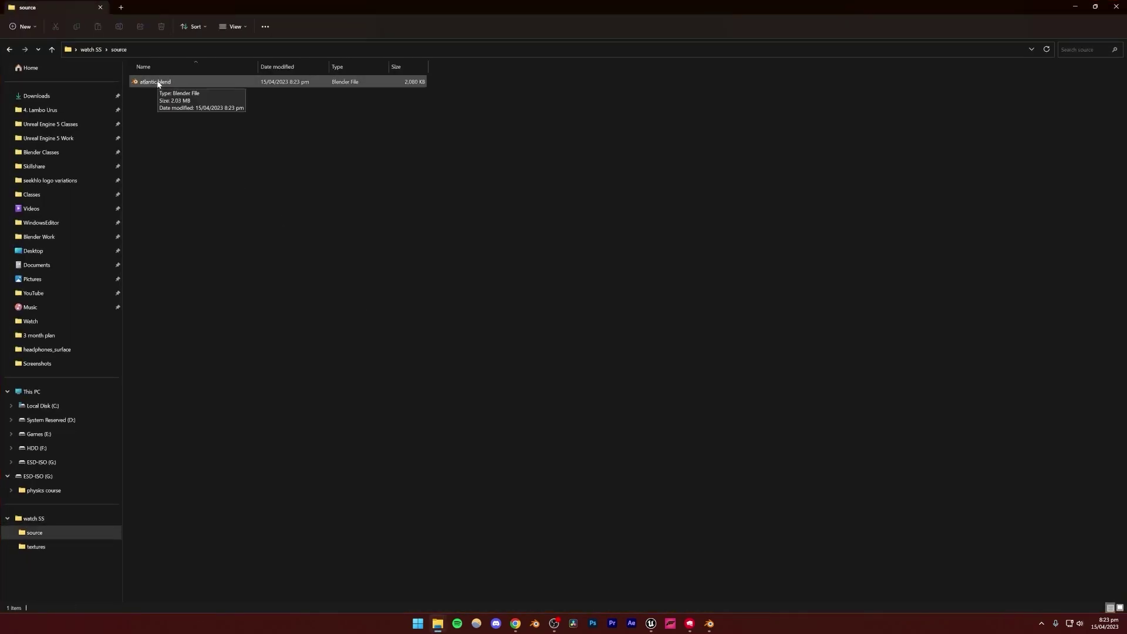
pyautogui.doubleClick(157, 83)
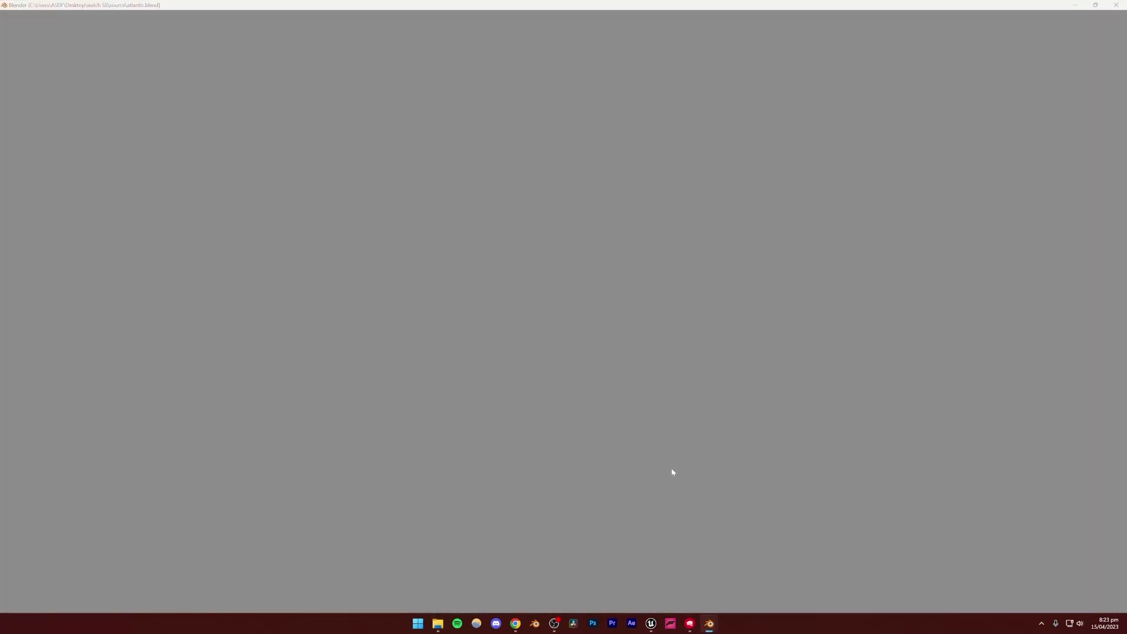
# - Close the Blender window with the Rolex scene without saving, and examine the Atlantic watch model from another angle
pyautogui.click(711, 628)
pyautogui.click(548, 584)
pyautogui.click(1116, 4)
pyautogui.click(572, 326)
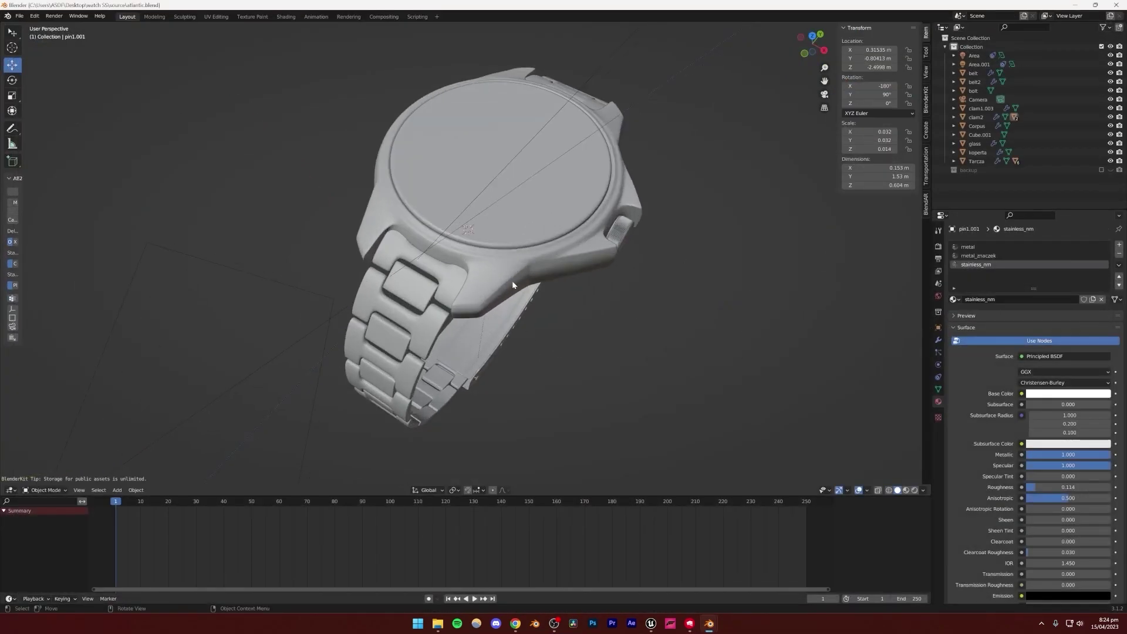
pyautogui.click(530, 274)
pyautogui.moveTo(530, 274); pyautogui.dragTo(597, 316, button='middle')
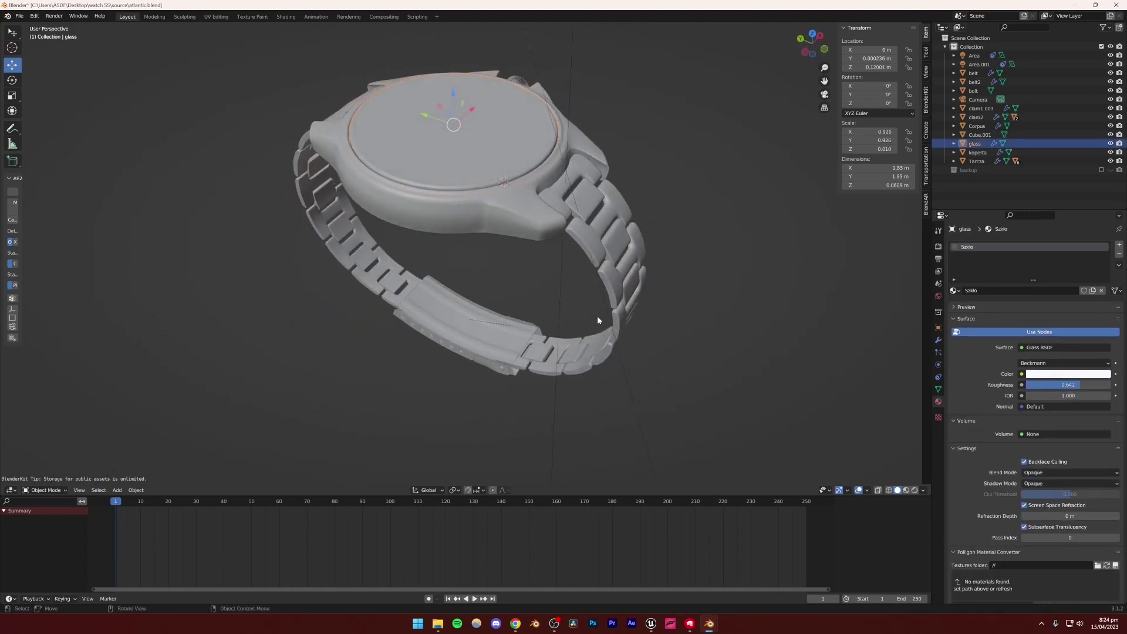
# - Return to Chrome, close the download dialog and examine the creator and license details of the Watch Atlantic model
pyautogui.click(515, 623)
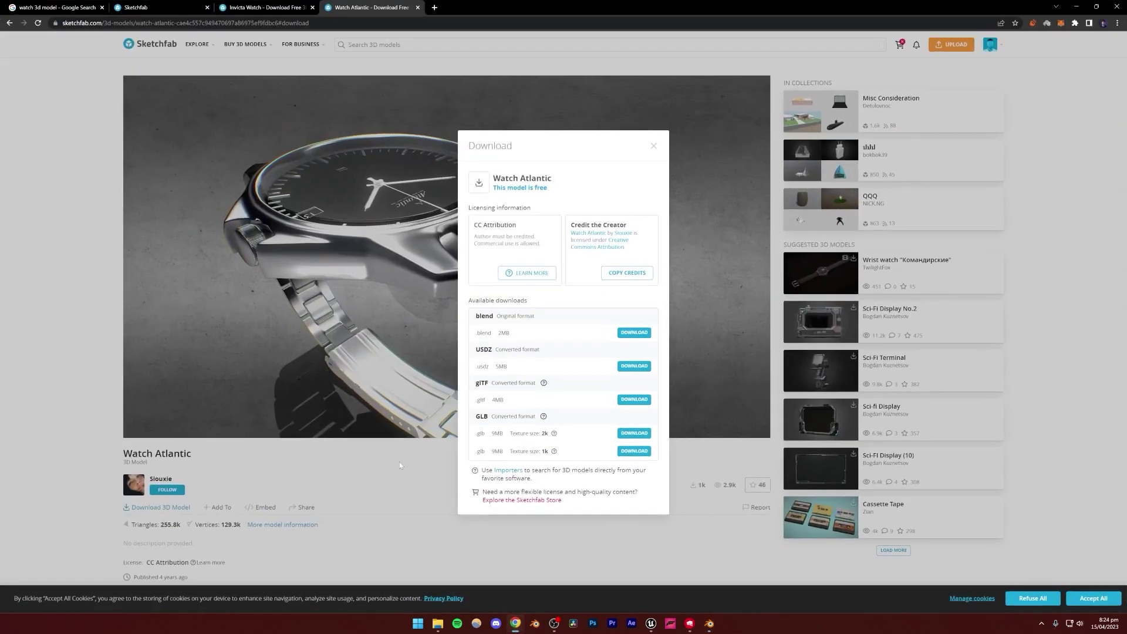
pyautogui.click(1, 305)
pyautogui.scroll(-2, 76, 352)
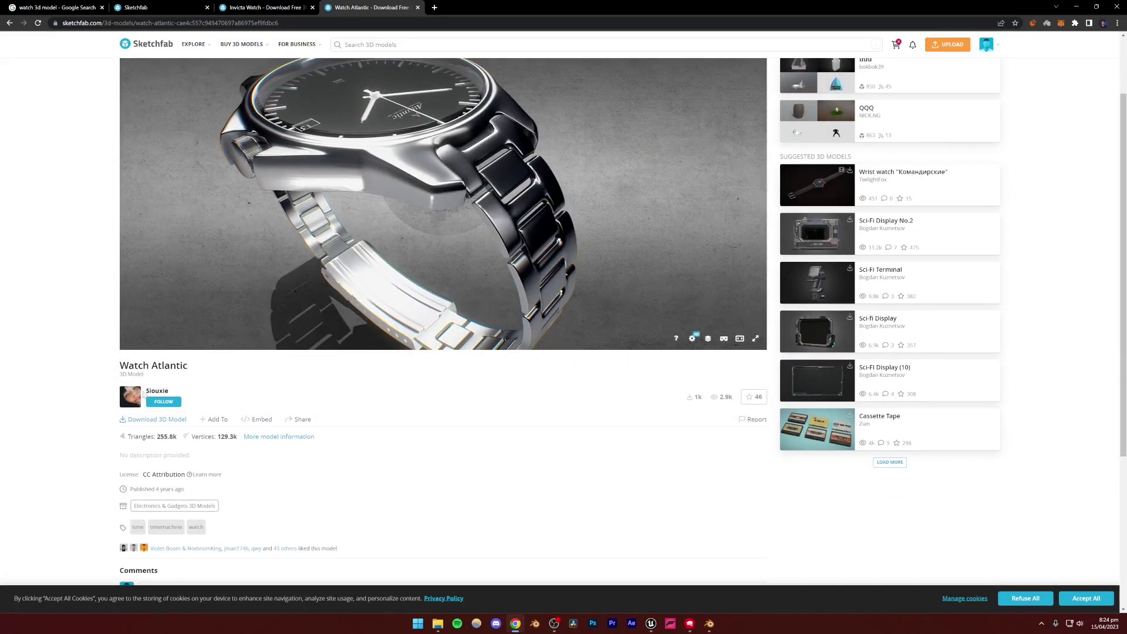
pyautogui.moveTo(142, 394); pyautogui.dragTo(185, 394)
pyautogui.scroll(-2, 67, 428)
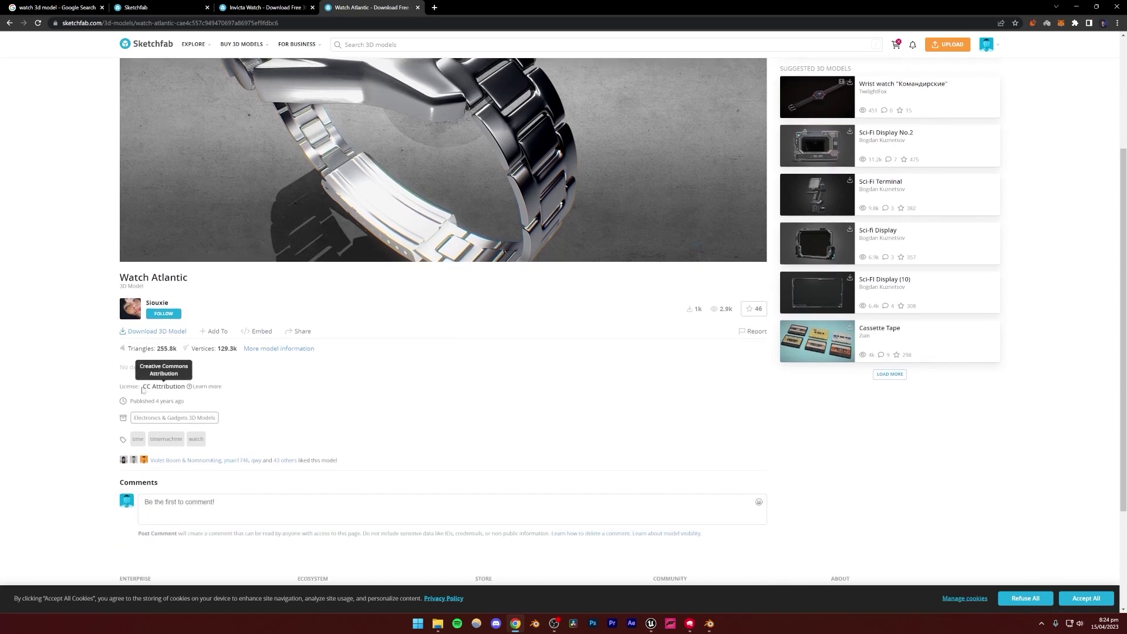
pyautogui.moveTo(181, 387); pyautogui.dragTo(186, 387)
pyautogui.click(181, 387)
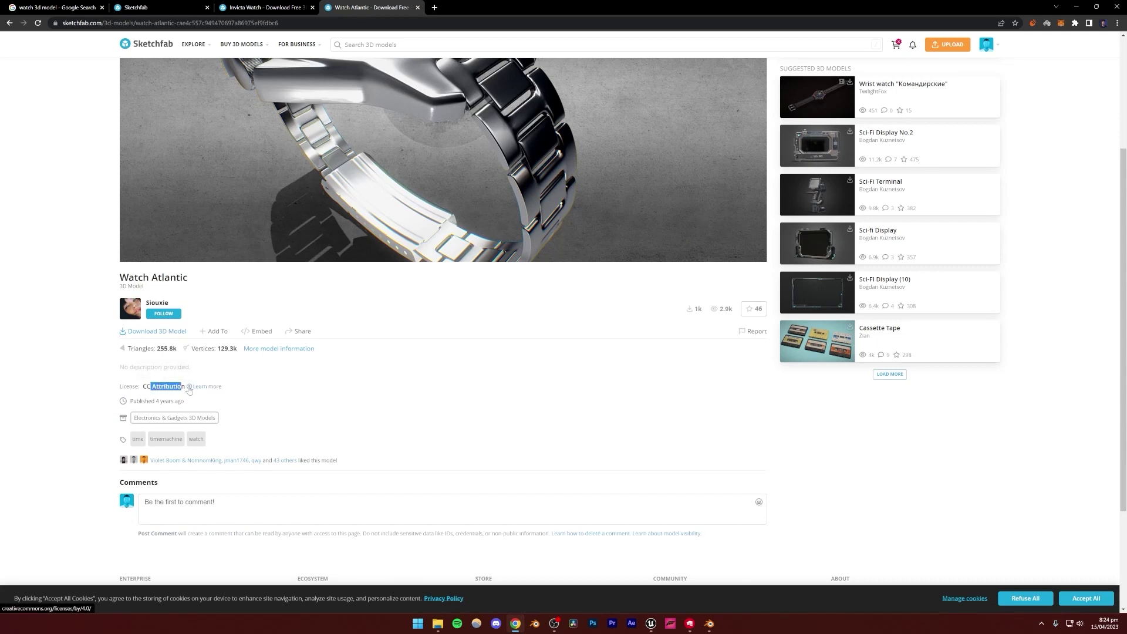
# - Check the license of the Watch Atlantic model on its Sketchfab page, then switch back to Blender
pyautogui.click(240, 391)
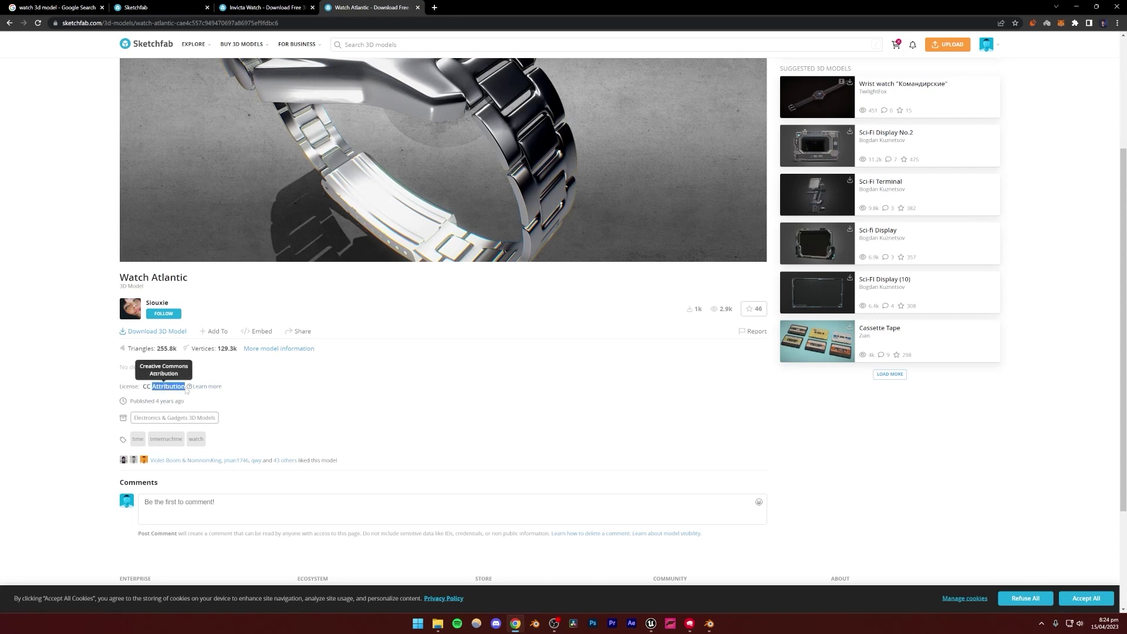
pyautogui.click(408, 405)
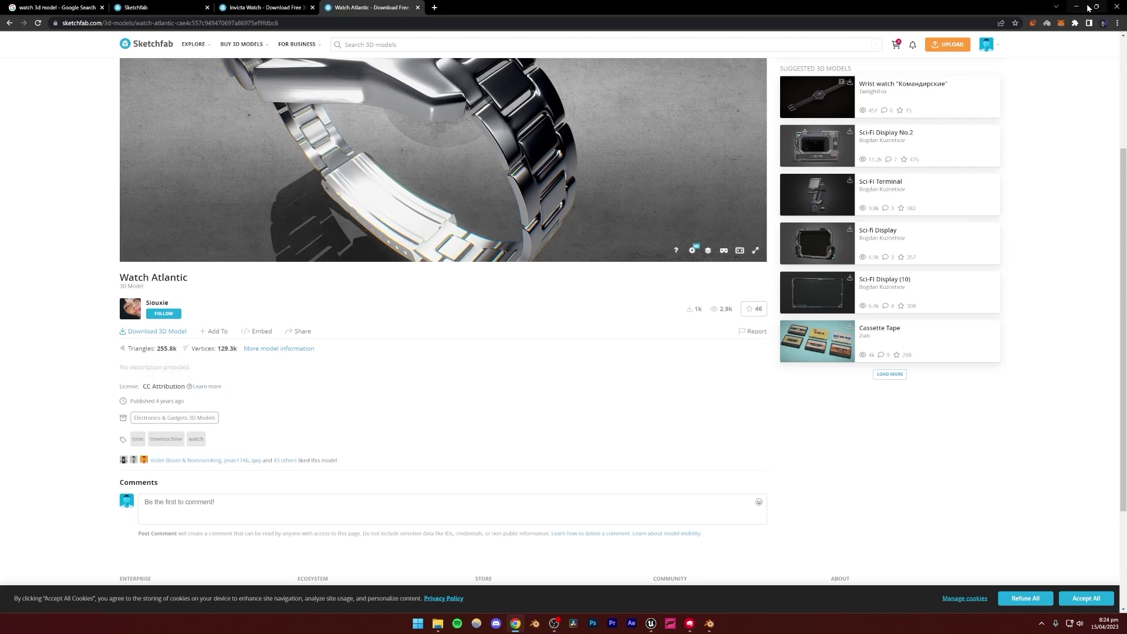
pyautogui.hotkey('alt', 'Tab')
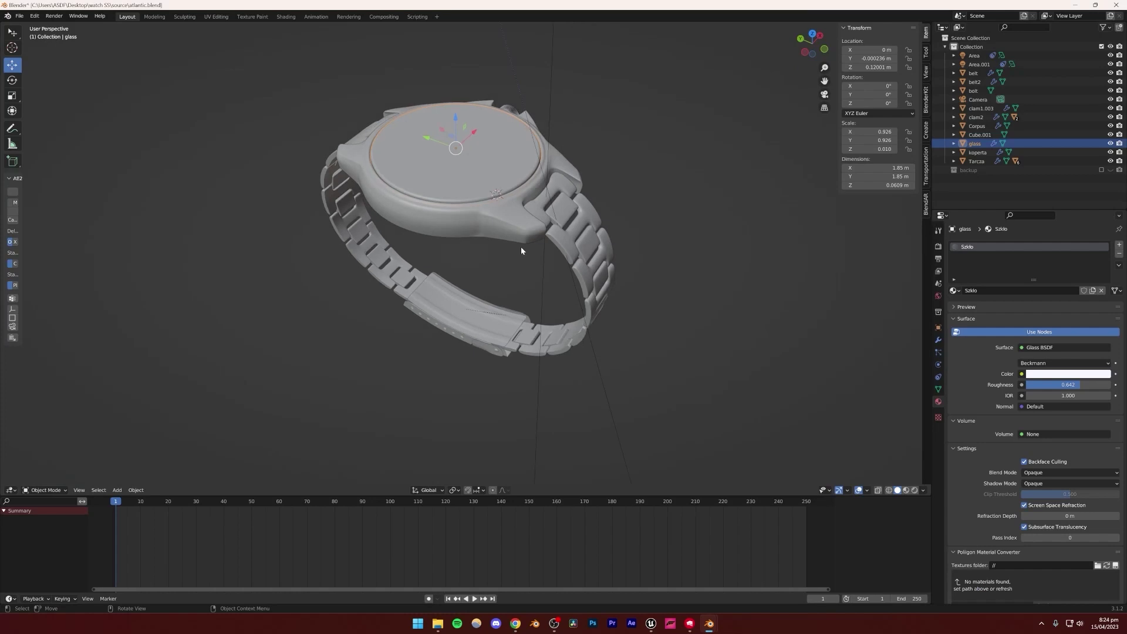
# - Lift the watch glass about 0.58 m along Z to expose the dial, and select the hour markers
pyautogui.moveTo(523, 249); pyautogui.dragTo(383, 263, button='middle')
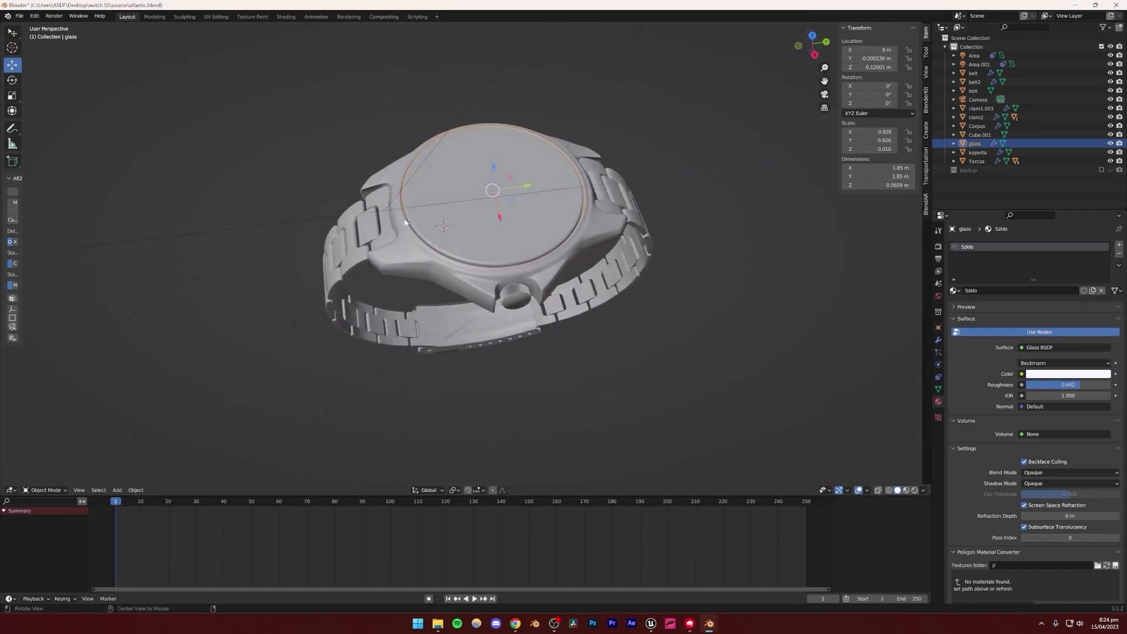
pyautogui.keyDown('shift'); pyautogui.moveTo(470, 241); pyautogui.dragTo(430, 293, button='middle'); pyautogui.keyUp('shift')
pyautogui.scroll(5, 434, 273)
pyautogui.moveTo(430, 293)
pyautogui.mouseDown(button='middle')
pyautogui.moveTo(432, 306)
pyautogui.moveTo(444, 300)
pyautogui.mouseUp(button='middle')
pyautogui.moveTo(476, 166); pyautogui.dragTo(477, 24)
pyautogui.moveTo(469, 188); pyautogui.dragTo(423, 272, button='middle')
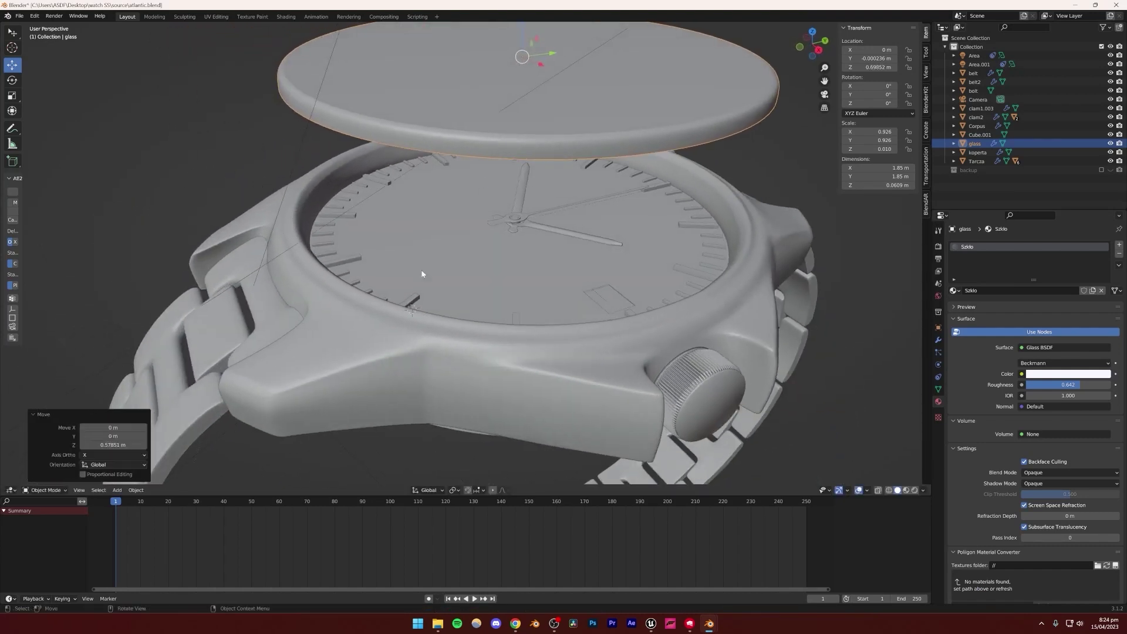
pyautogui.click(411, 303)
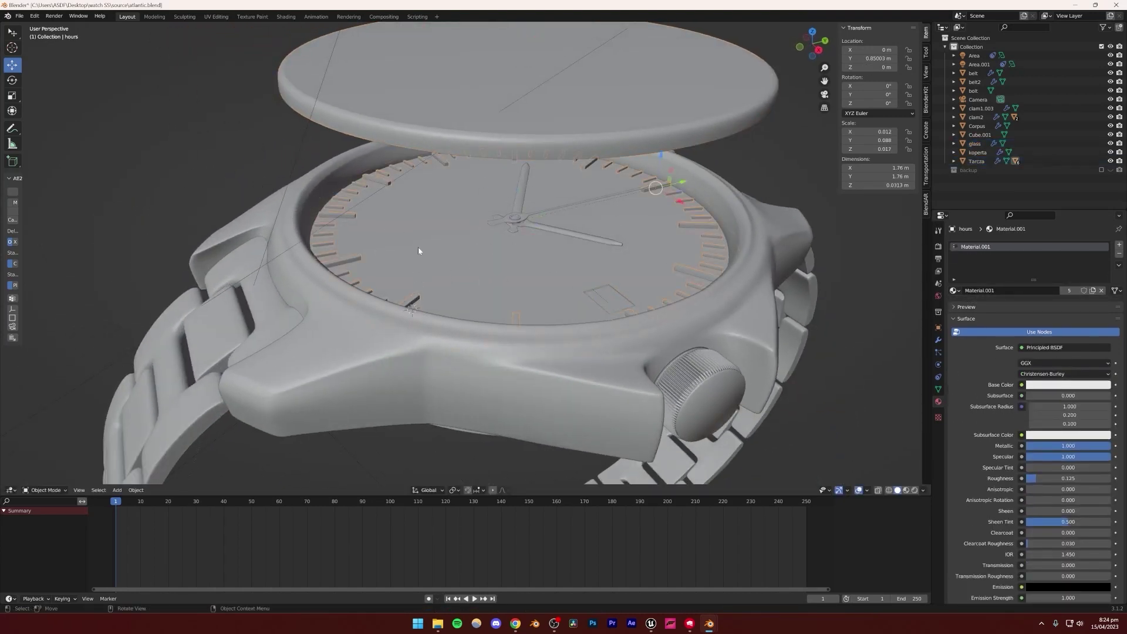
# - Switch to the Modeling workspace and display the watch in Material Preview to examine its materials from several angles
pyautogui.click(153, 17)
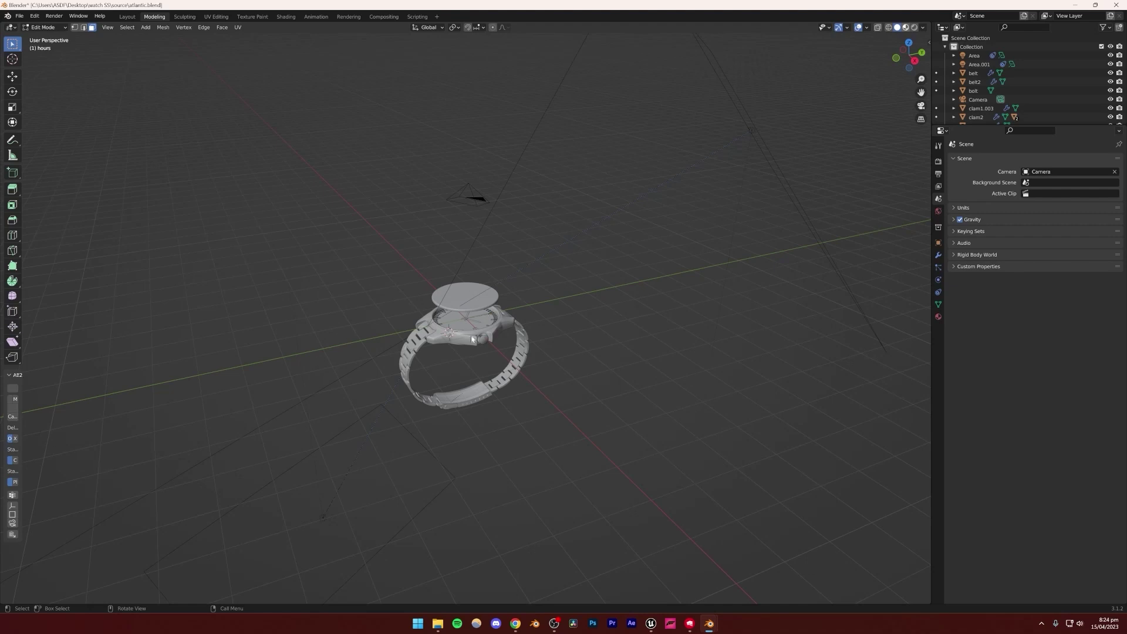
pyautogui.scroll(9, 471, 351)
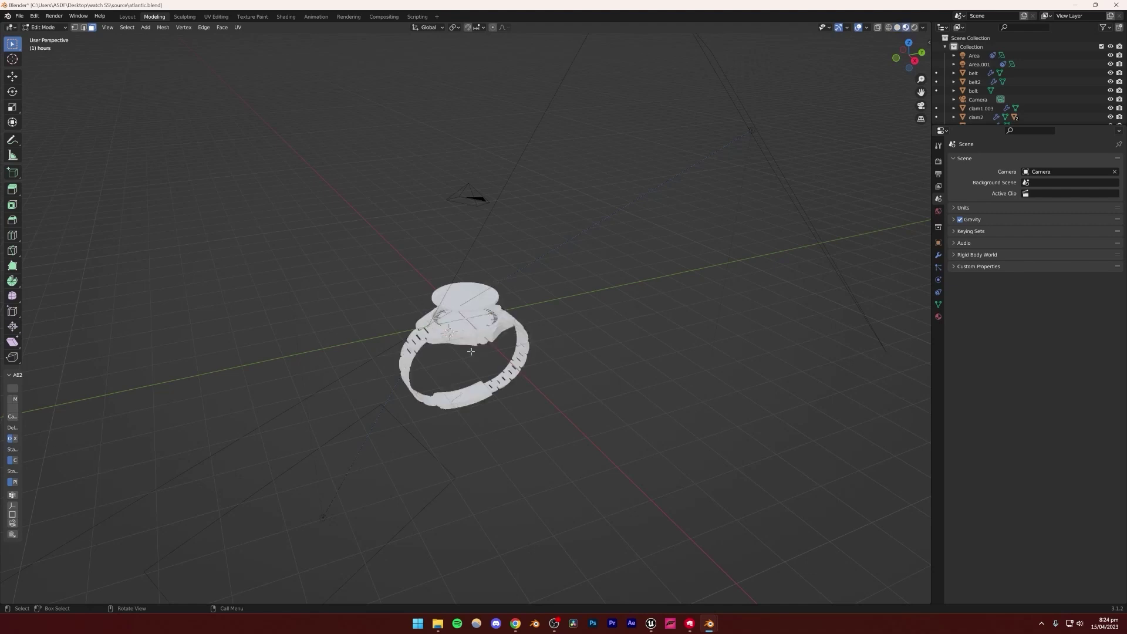
pyautogui.scroll(4, 471, 351)
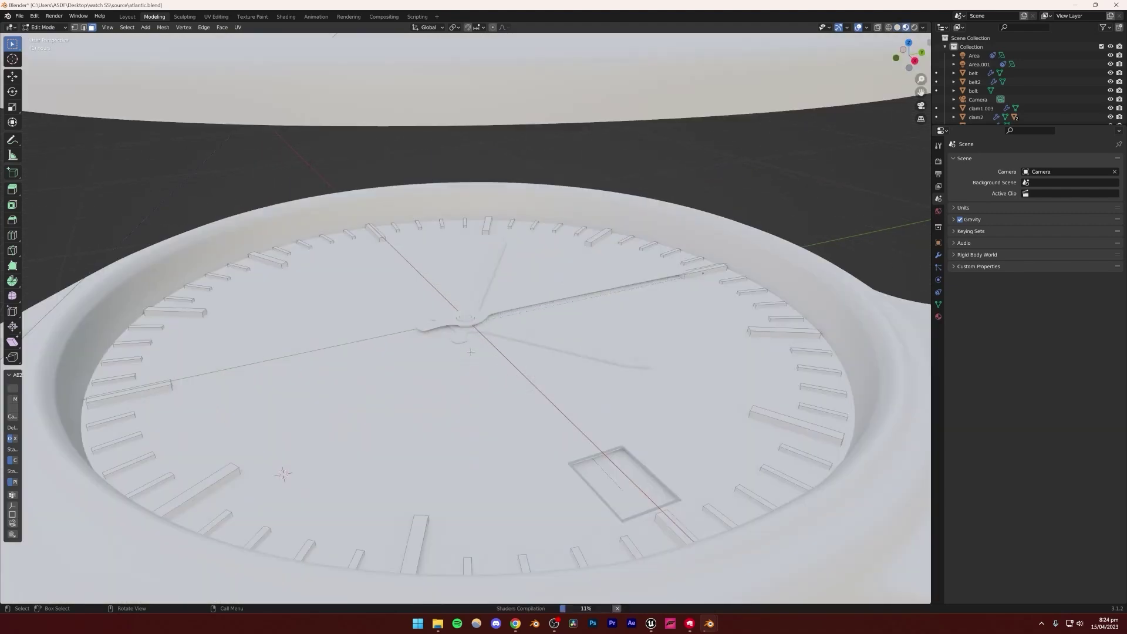
pyautogui.scroll(-1, 471, 351)
pyautogui.moveTo(470, 351)
pyautogui.mouseDown(button='middle')
pyautogui.moveTo(402, 352)
pyautogui.moveTo(511, 355)
pyautogui.moveTo(551, 338)
pyautogui.moveTo(474, 341)
pyautogui.mouseUp(button='middle')
pyautogui.scroll(-7, 473, 335)
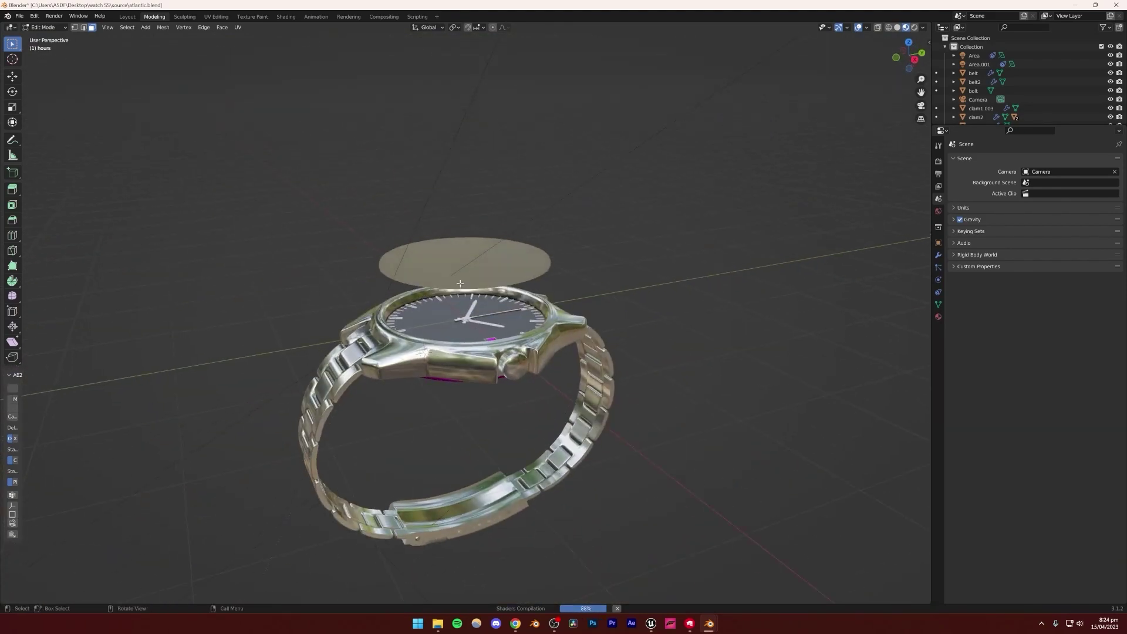
pyautogui.scroll(5, 459, 286)
pyautogui.moveTo(372, 207); pyautogui.dragTo(441, 188, button='middle')
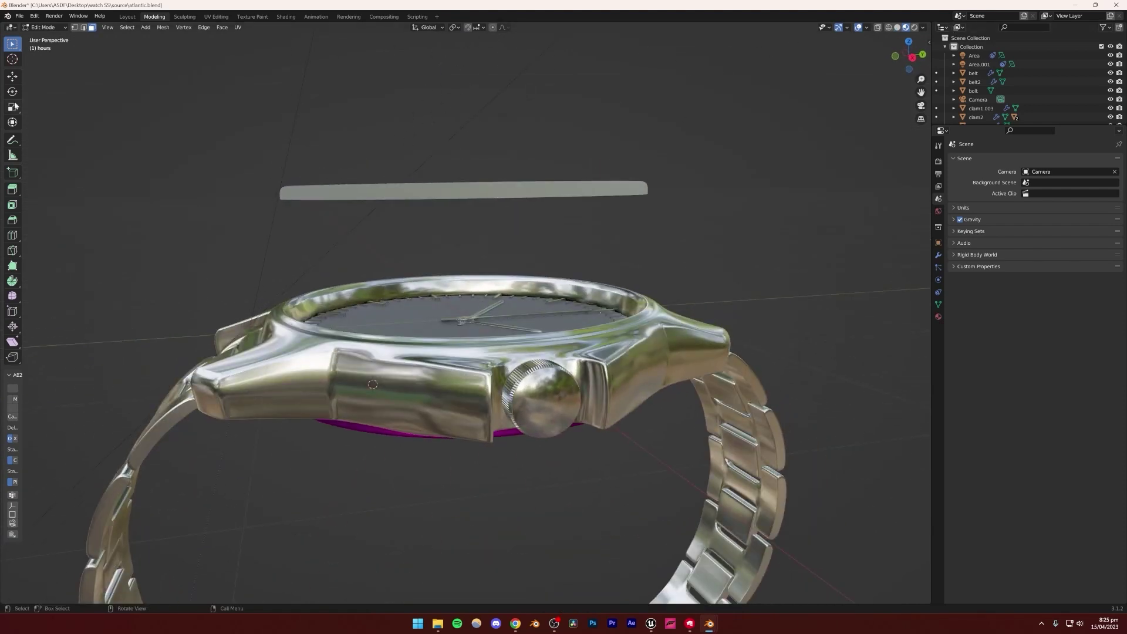
pyautogui.click(867, 27)
pyautogui.click(867, 27)
pyautogui.moveTo(461, 234); pyautogui.dragTo(498, 250, button='middle')
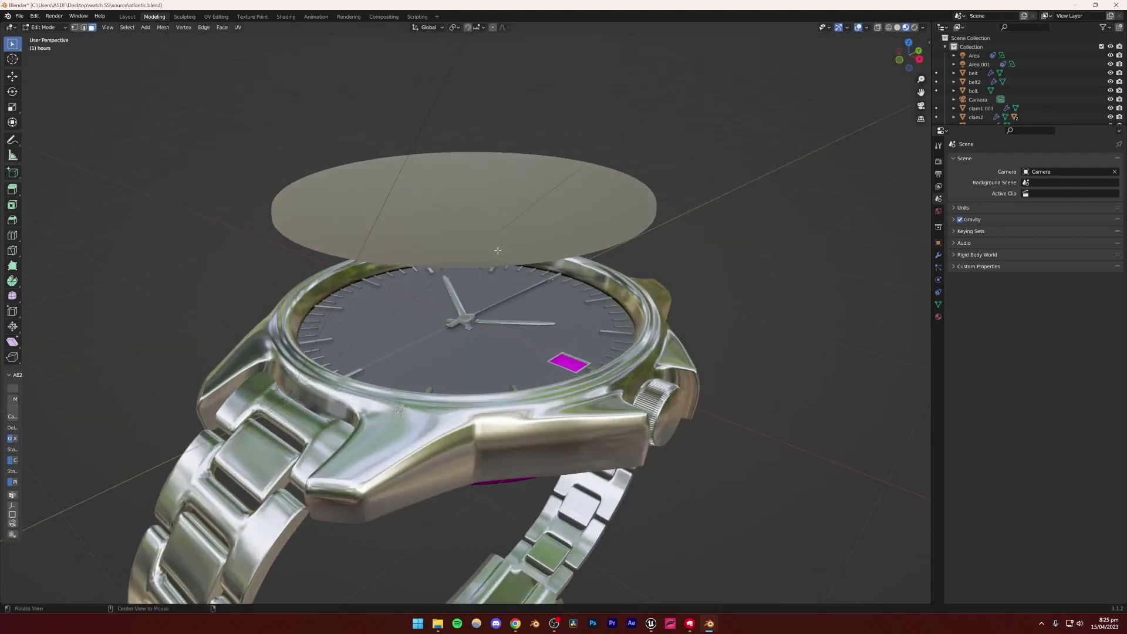
# - Return to Object Mode and undo the raising of the watch glass
pyautogui.press('Tab')
pyautogui.click(388, 270)
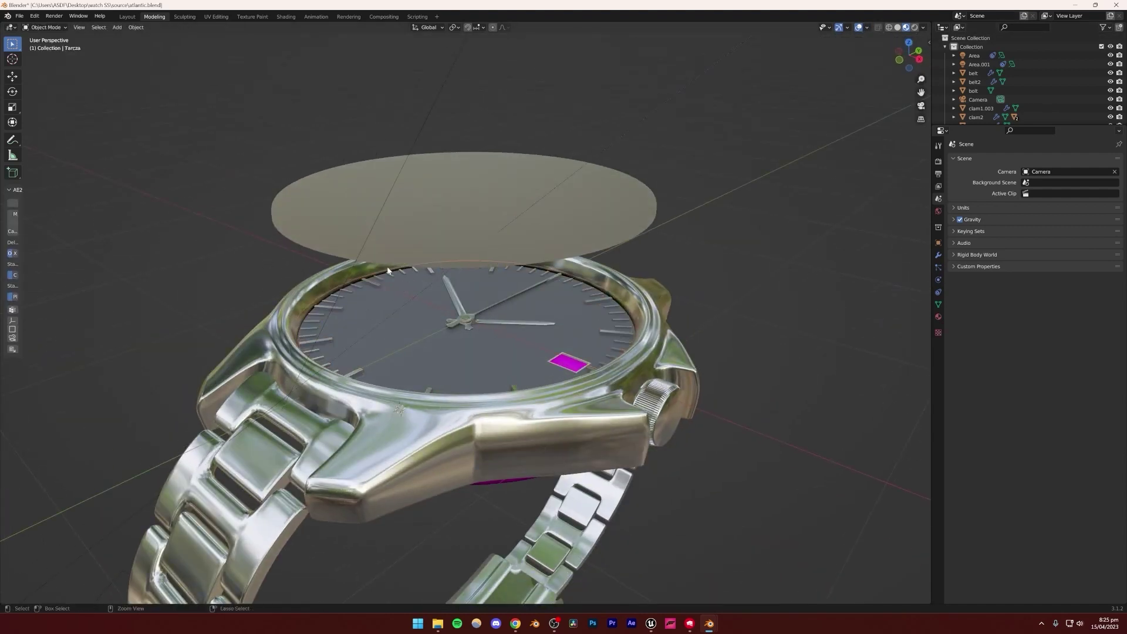
pyautogui.hotkey('ctrl', 'z')
pyautogui.hotkey('ctrl', 'z')
pyautogui.scroll(-2, 589, 226)
pyautogui.moveTo(518, 303); pyautogui.dragTo(517, 309, button='middle')
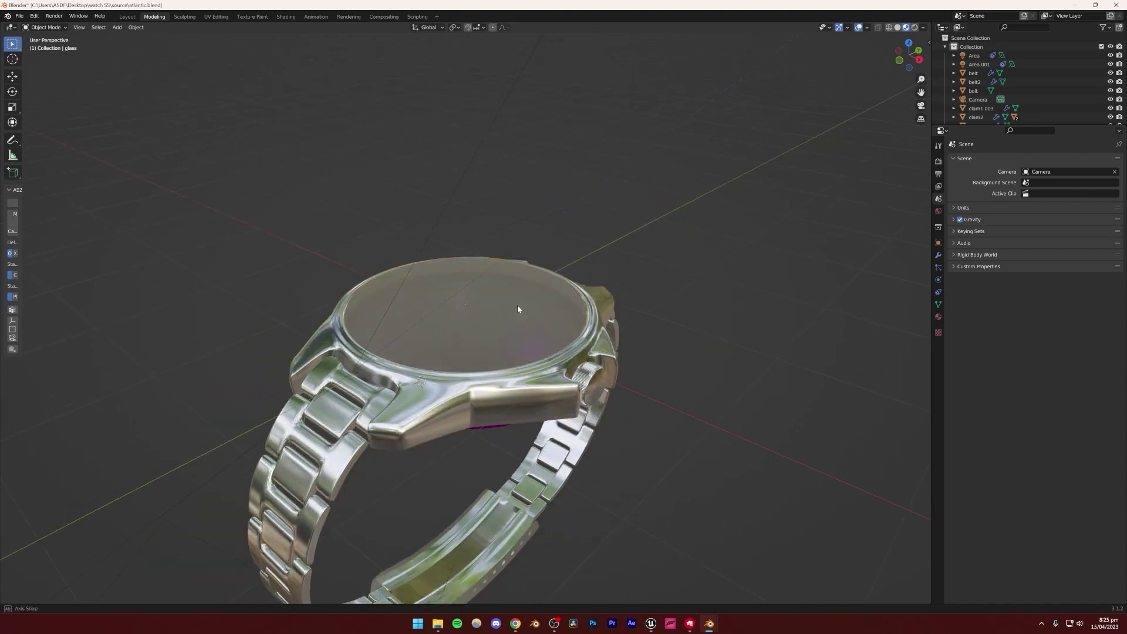
pyautogui.keyDown('alt'); pyautogui.moveTo(517, 308); pyautogui.dragTo(528, 368); pyautogui.keyUp('alt')
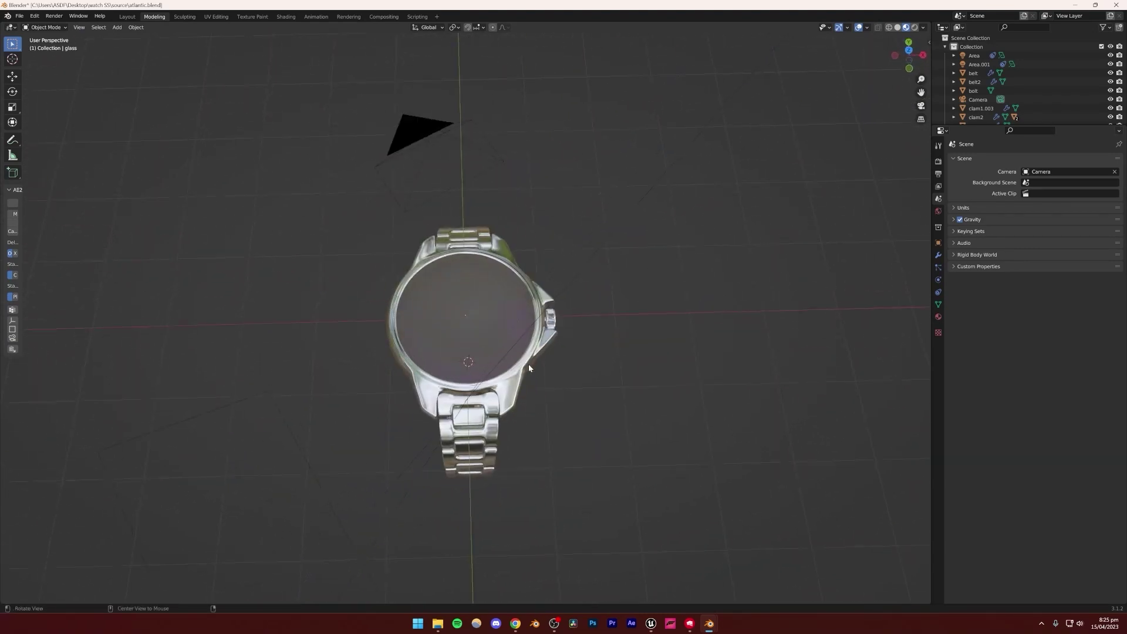
pyautogui.scroll(-2, 528, 368)
# - Export the whole scene in FBX format as atlantic.fbx into the desktop folder "watch SS"
pyautogui.click(19, 16)
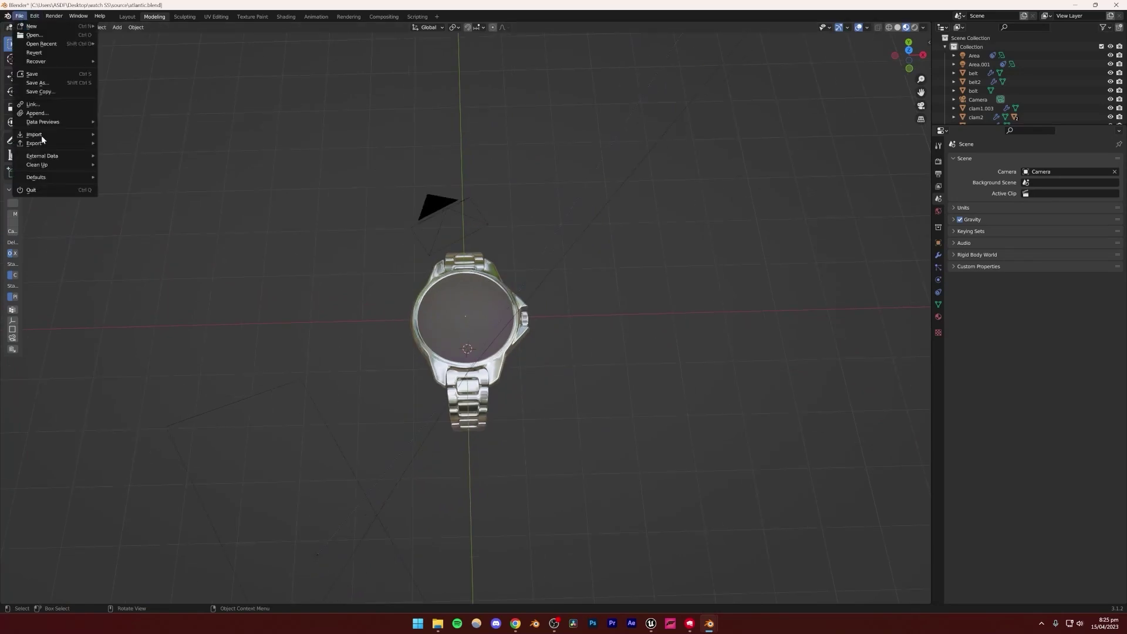
pyautogui.moveTo(52, 144)
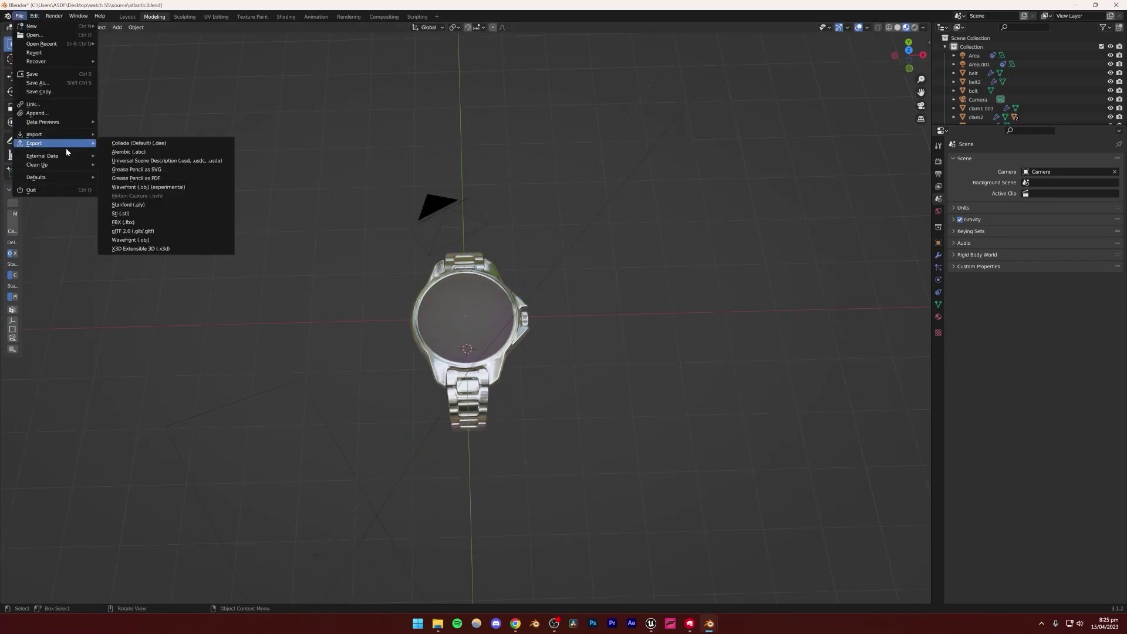
pyautogui.click(134, 223)
pyautogui.click(348, 297)
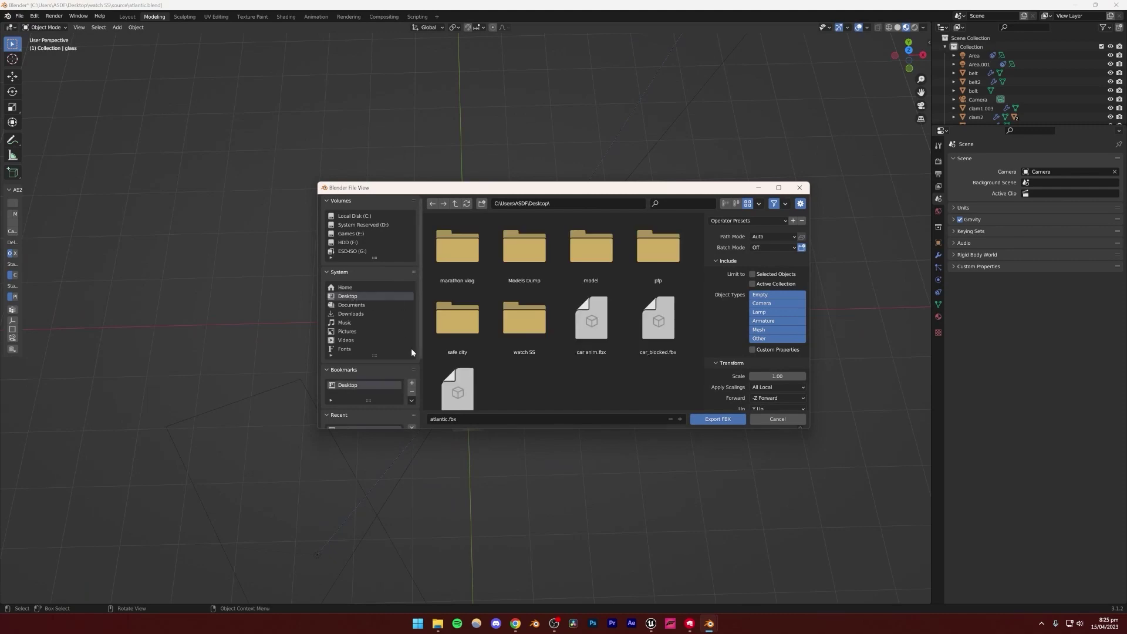
pyautogui.doubleClick(524, 319)
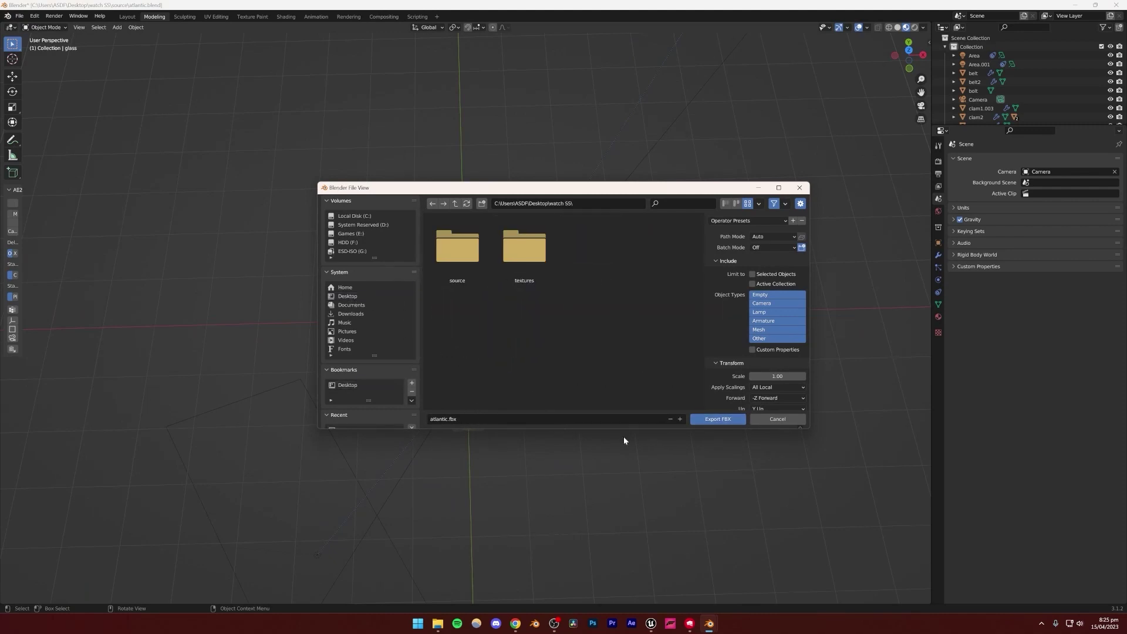
pyautogui.click(716, 419)
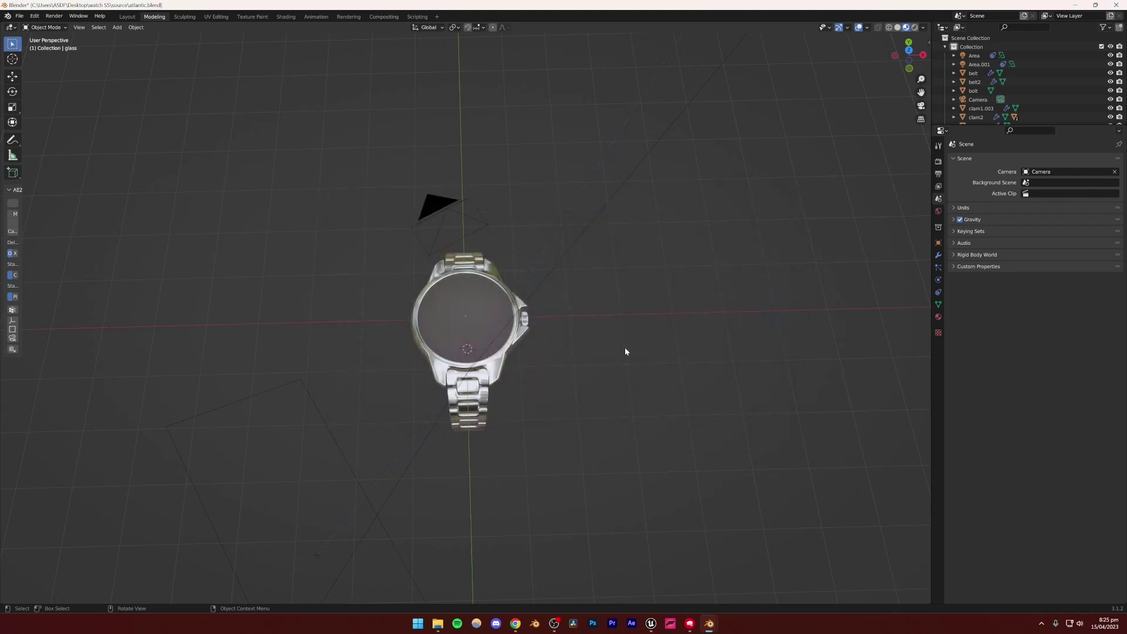
# - Delete the camera and both area lights from the scene
pyautogui.scroll(-4, 558, 297)
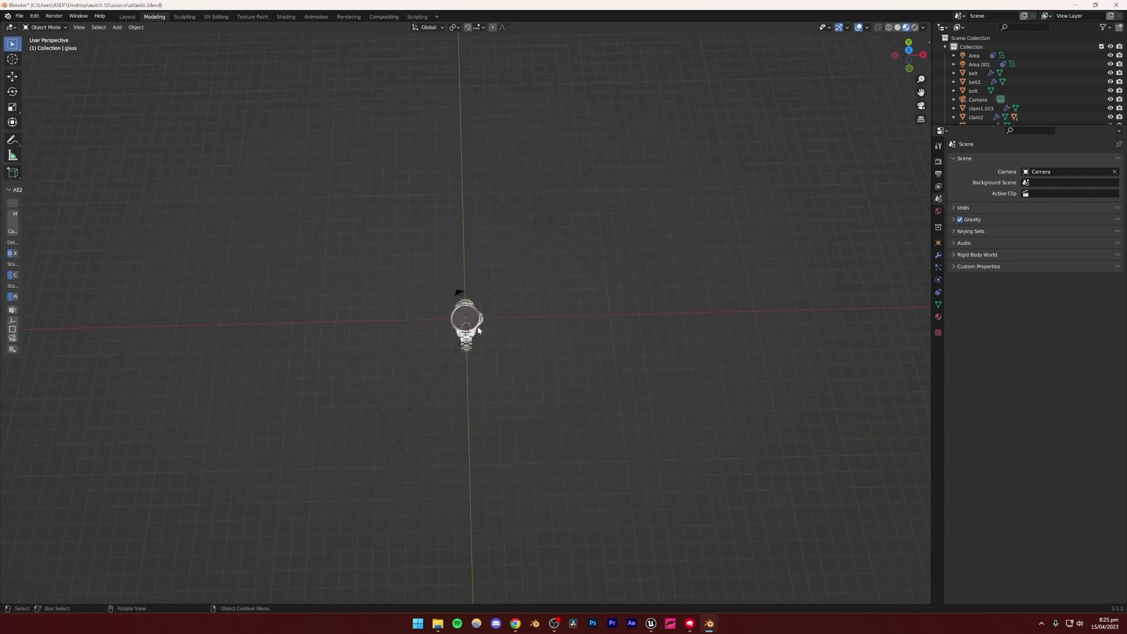
pyautogui.scroll(4, 837, 138)
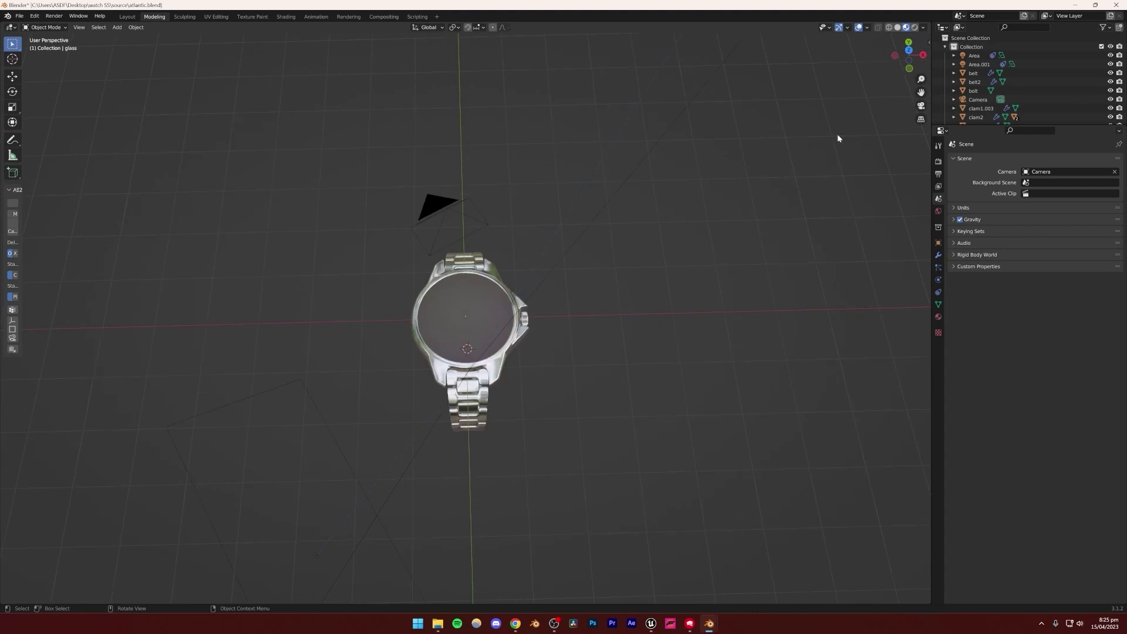
pyautogui.click(446, 211)
pyautogui.press('Delete')
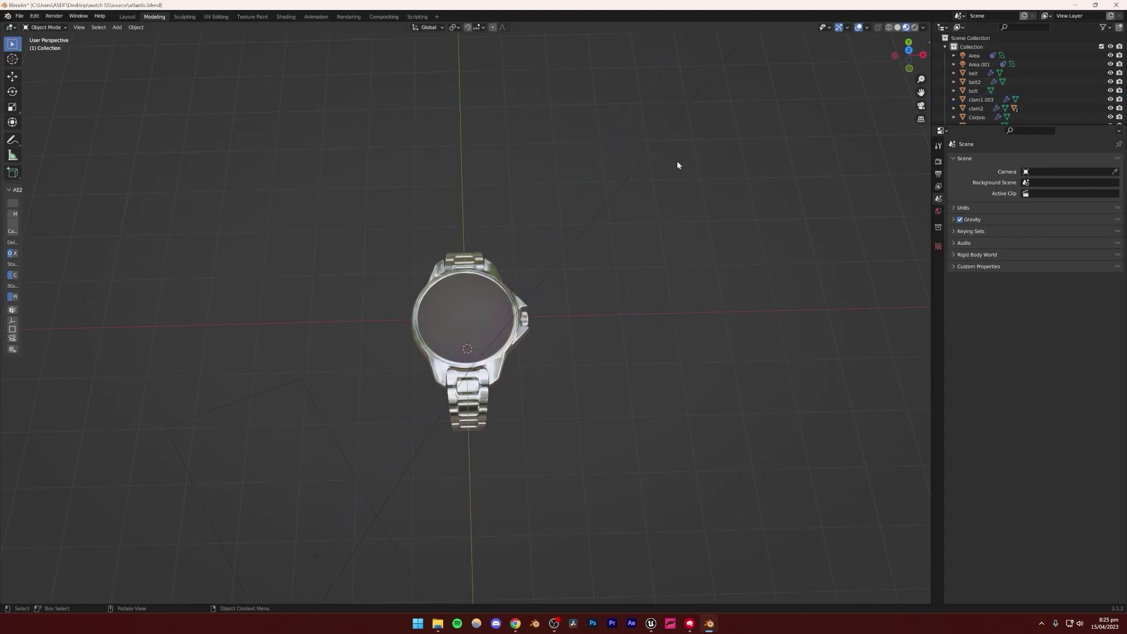
pyautogui.scroll(-5, 518, 226)
pyautogui.click(378, 462)
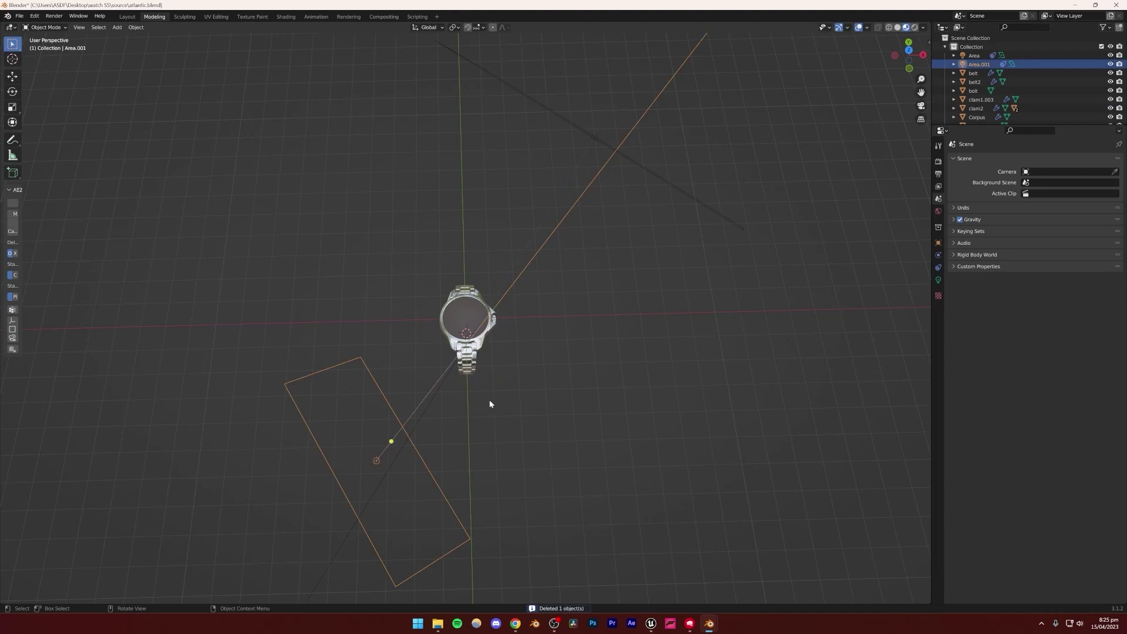
pyautogui.press('Delete')
pyautogui.click(593, 139)
pyautogui.press('Delete')
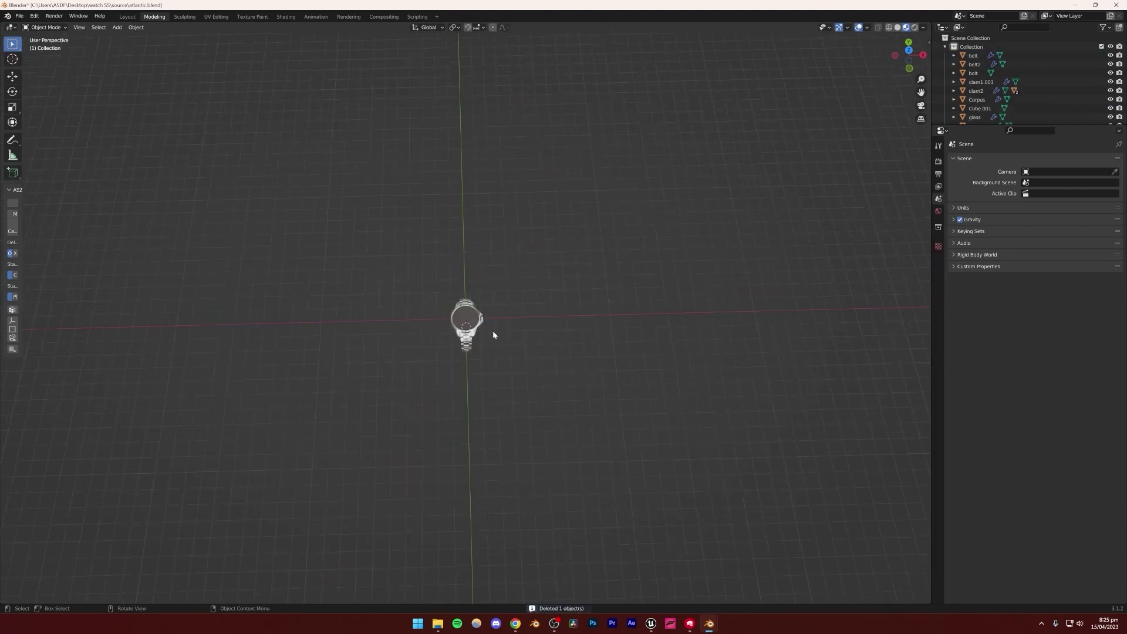
# - Enlarge the Outliner and select all remaining watch objects in Collection, leaving out the backup collection
pyautogui.moveTo(493, 334); pyautogui.dragTo(453, 297, button='middle')
pyautogui.scroll(5, 461, 365)
pyautogui.moveTo(465, 360)
pyautogui.mouseDown(button='middle')
pyautogui.moveTo(409, 347)
pyautogui.moveTo(464, 340)
pyautogui.mouseUp(button='middle')
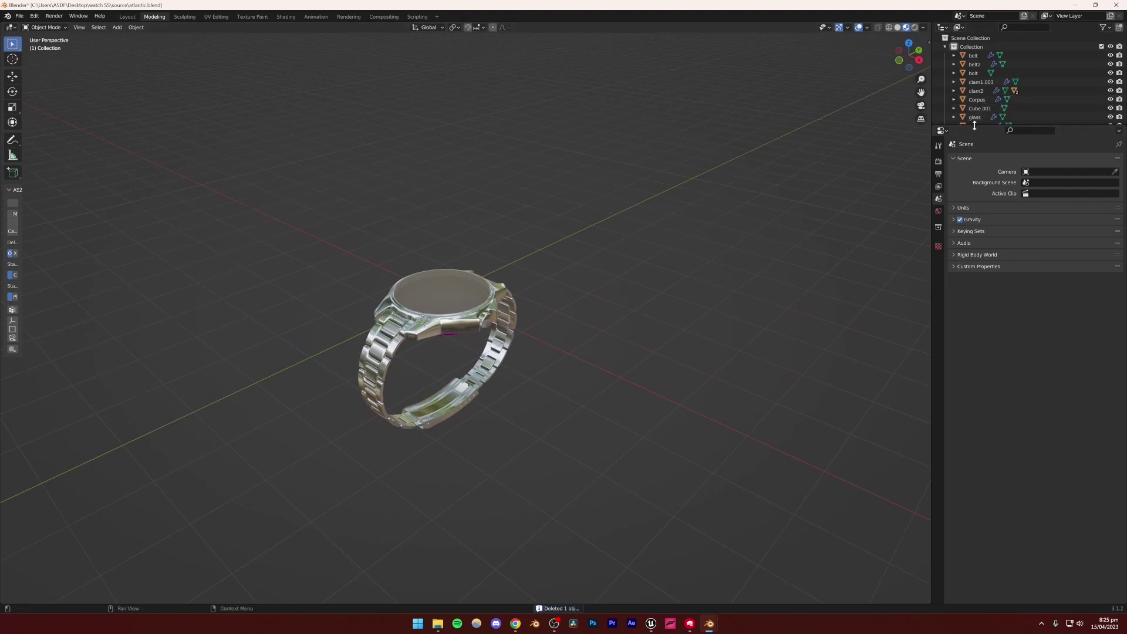
pyautogui.moveTo(974, 125); pyautogui.dragTo(974, 286)
pyautogui.moveTo(975, 134); pyautogui.dragTo(971, 57)
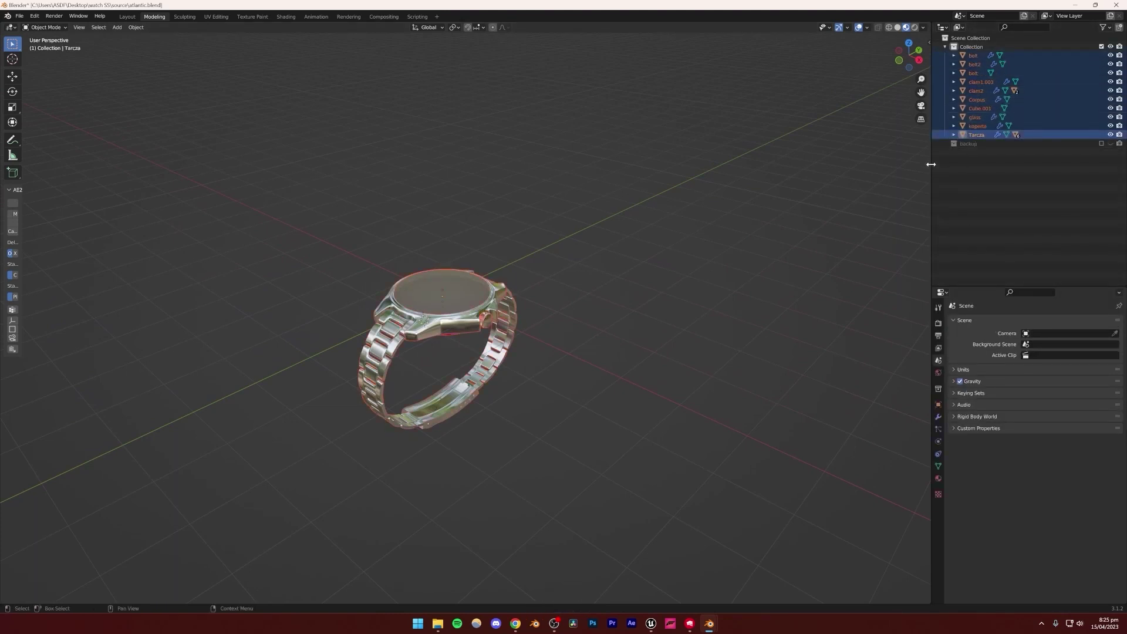
# - Delete the existing atlantic.fbx from the "watch SS" folder and export there as atlantic.fbx, limited to selected objects
pyautogui.click(20, 16)
pyautogui.moveTo(59, 143)
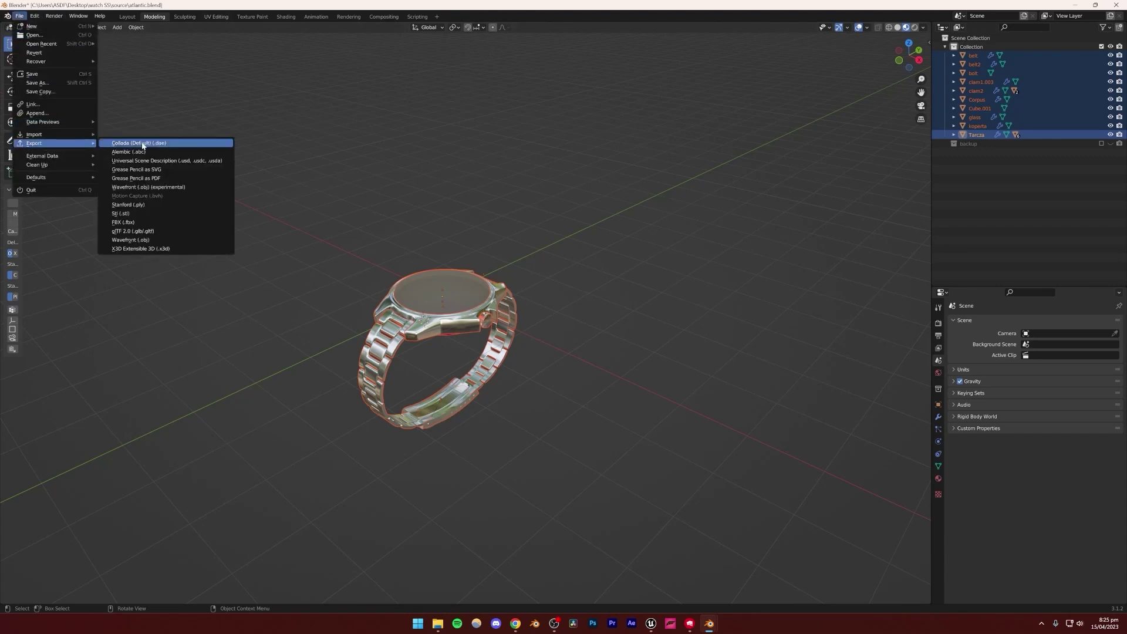
pyautogui.click(124, 222)
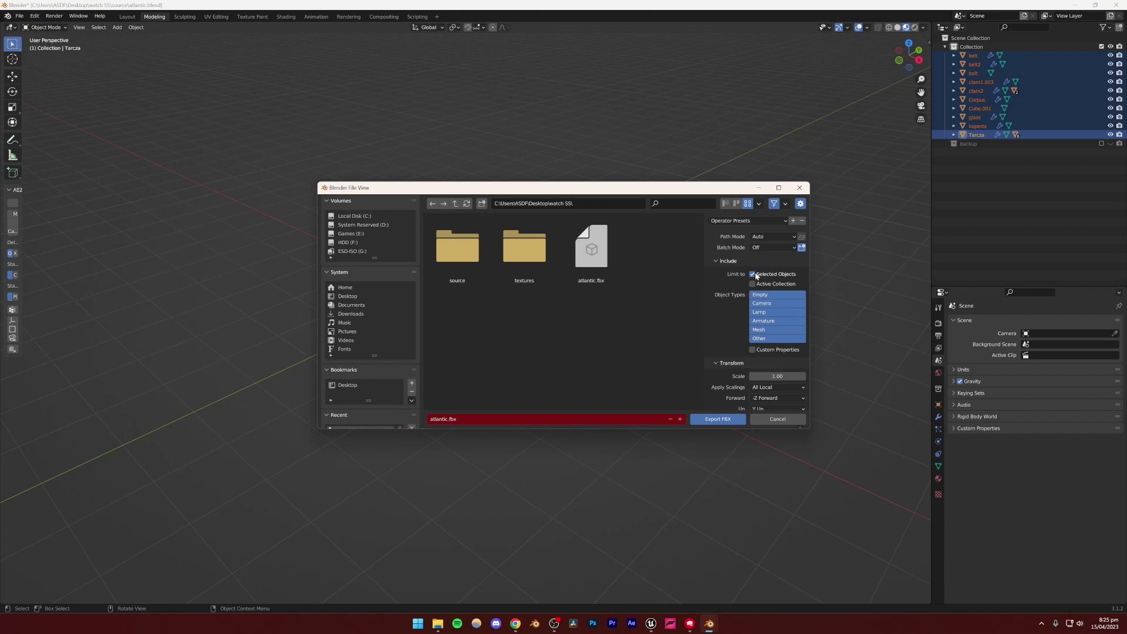
pyautogui.moveTo(694, 187); pyautogui.dragTo(621, 241)
pyautogui.click(371, 475)
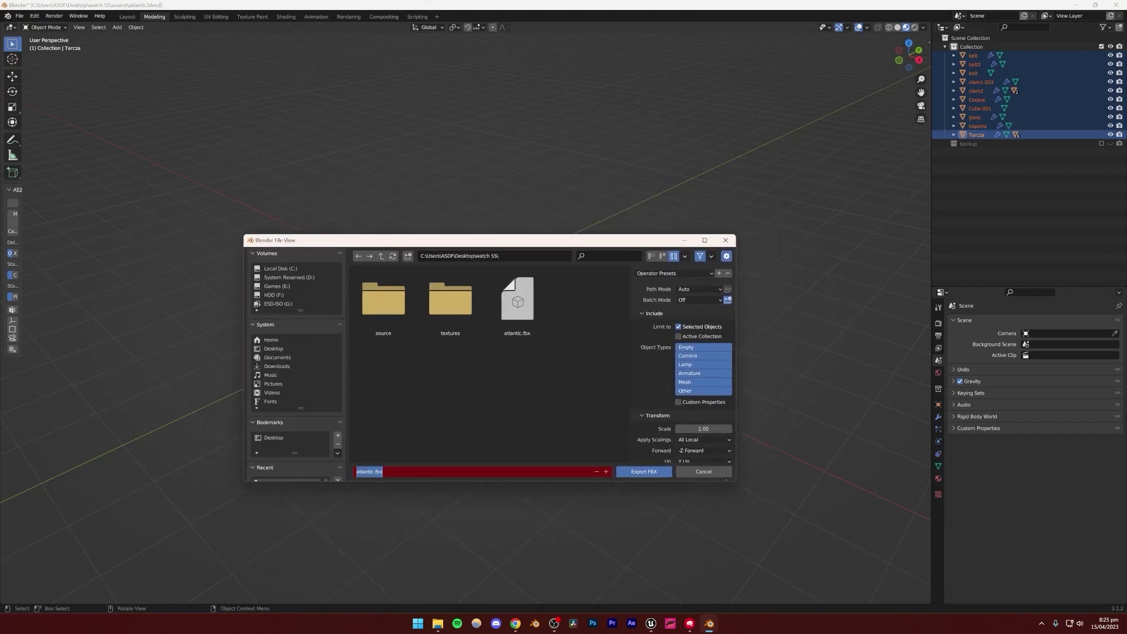
pyautogui.click(517, 302)
pyautogui.press('Delete')
pyautogui.click(517, 309)
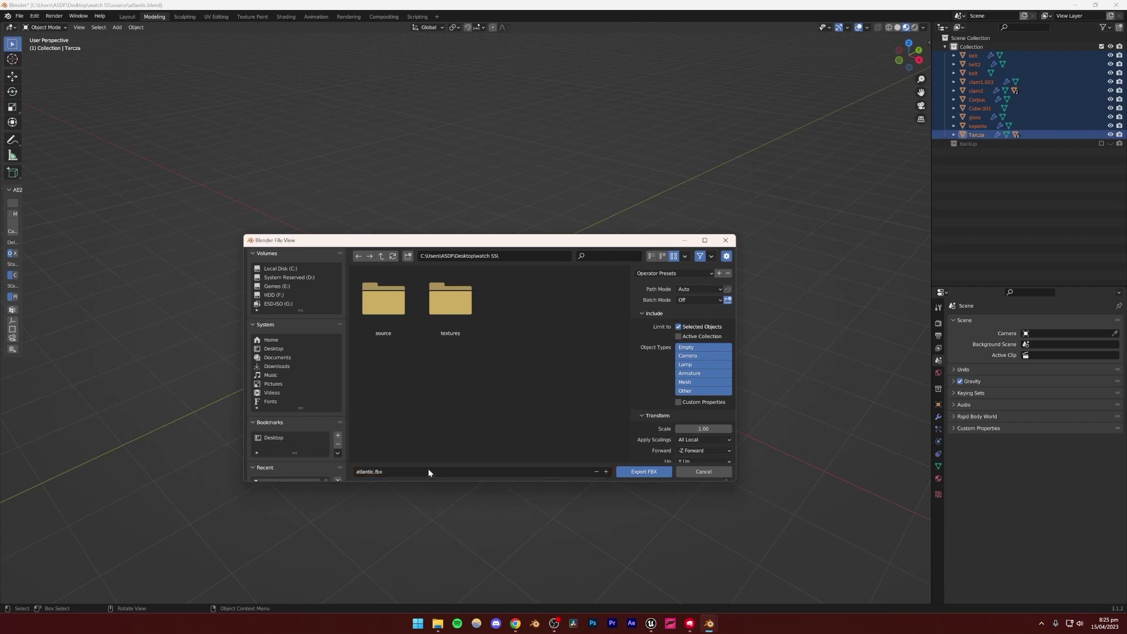
pyautogui.click(644, 471)
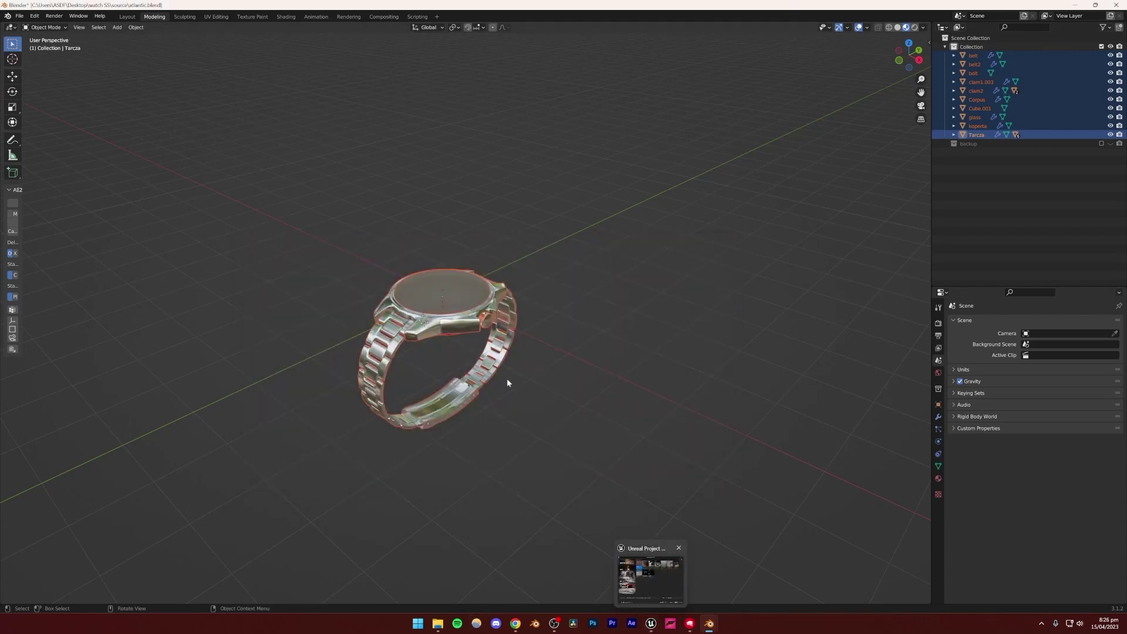
# - Switch to the Unreal Project Browser and examine the Blank game template's project defaults, location and name
pyautogui.click(558, 473)
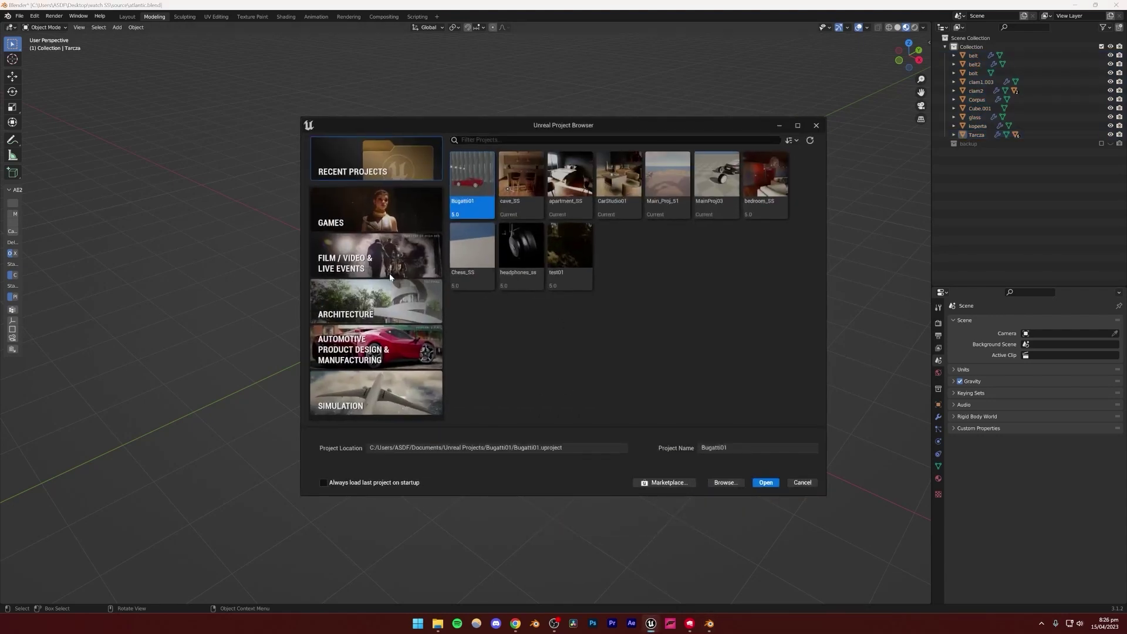
pyautogui.click(364, 205)
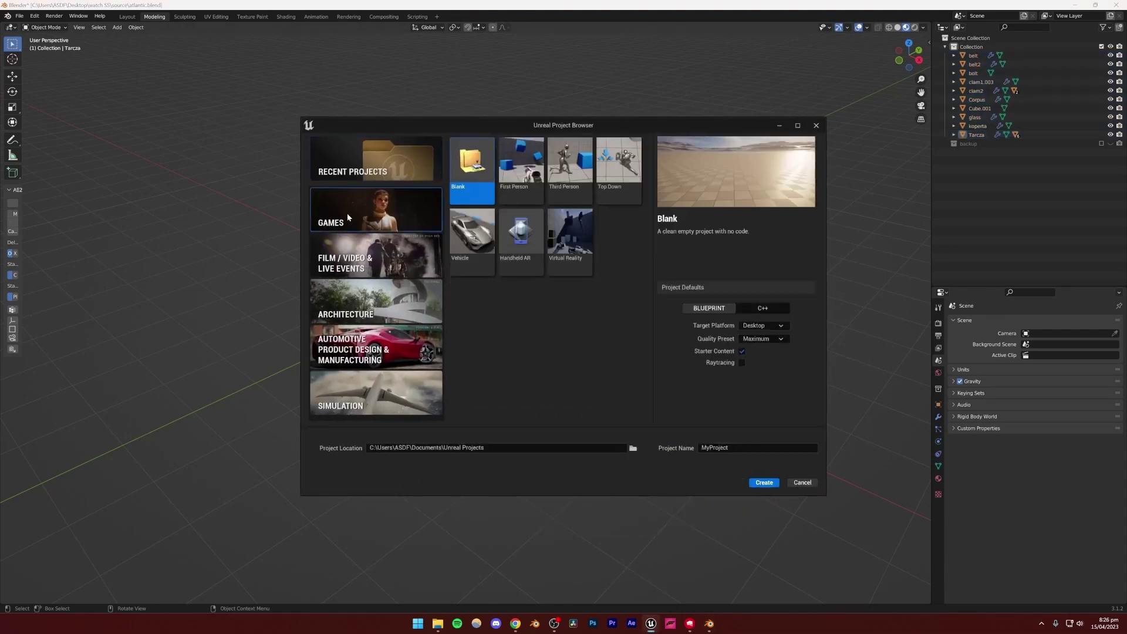
pyautogui.click(742, 362)
pyautogui.click(727, 448)
pyautogui.click(453, 450)
pyautogui.click(664, 473)
# - Open the existing project MainProj03 from the recent projects
pyautogui.click(379, 163)
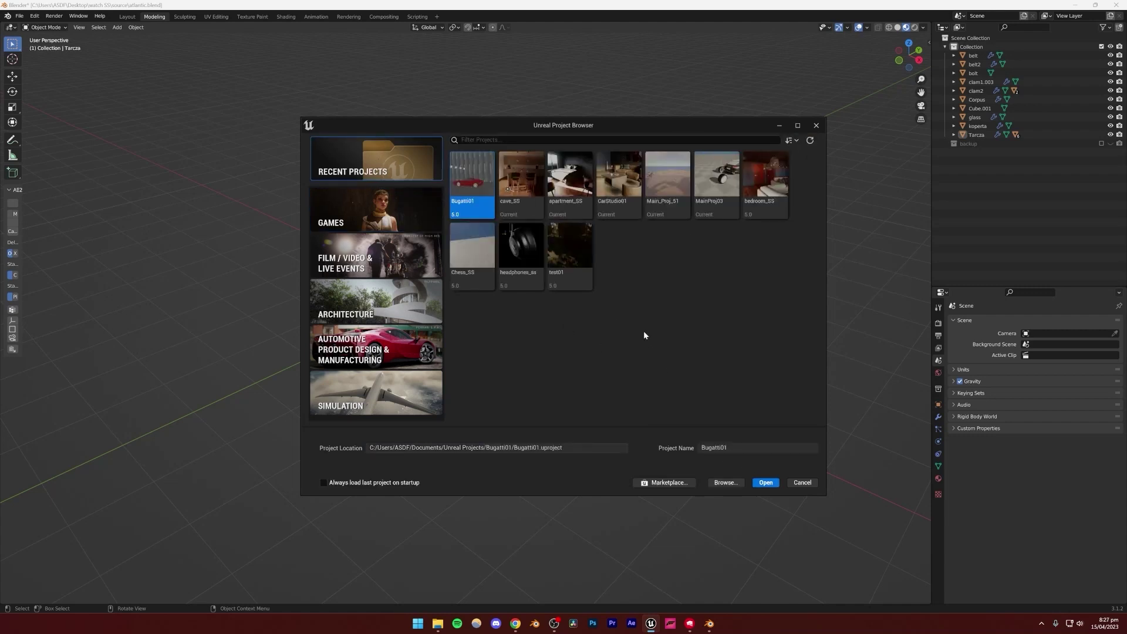
pyautogui.click(713, 200)
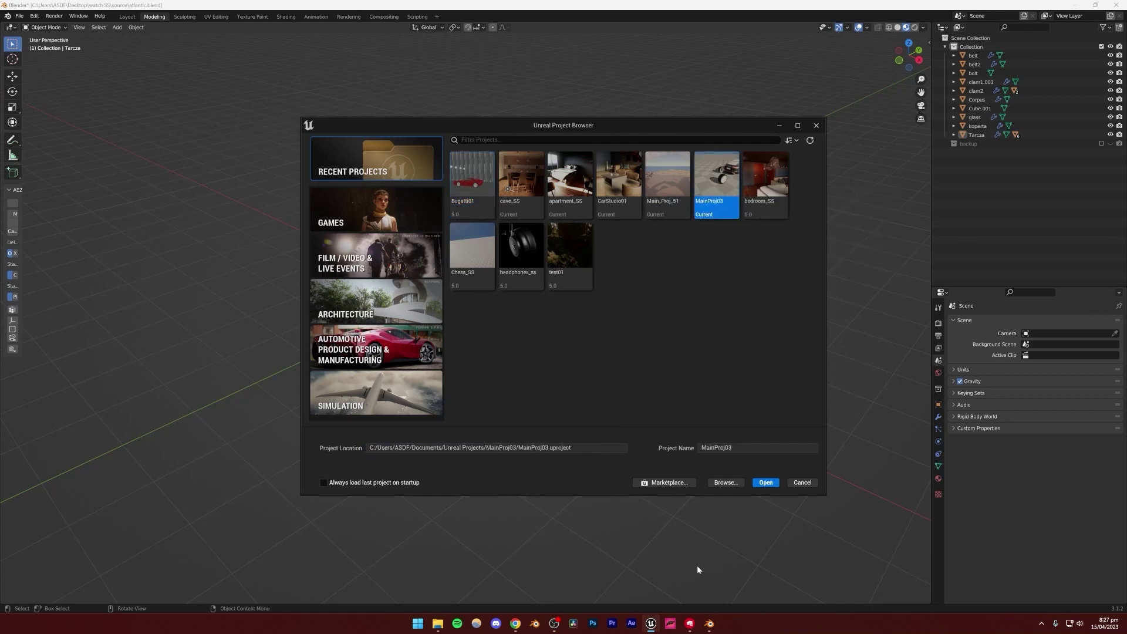
pyautogui.click(766, 482)
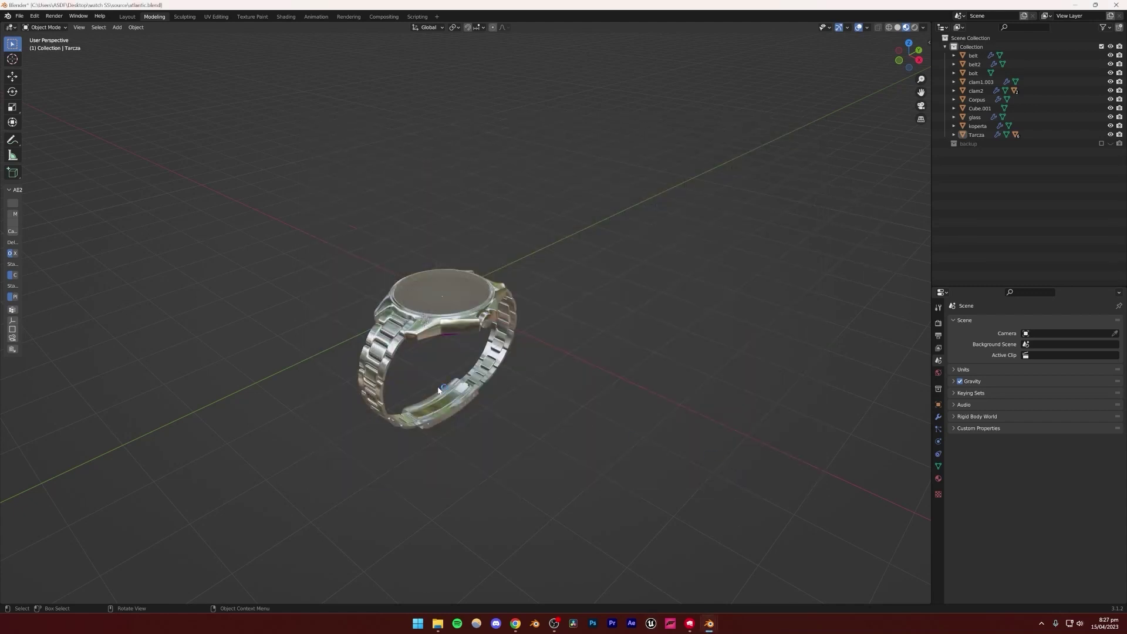
# - Minimize Blender and close the file window showing the source folder
pyautogui.moveTo(441, 388); pyautogui.dragTo(420, 383, button='middle')
pyautogui.scroll(1, 420, 383)
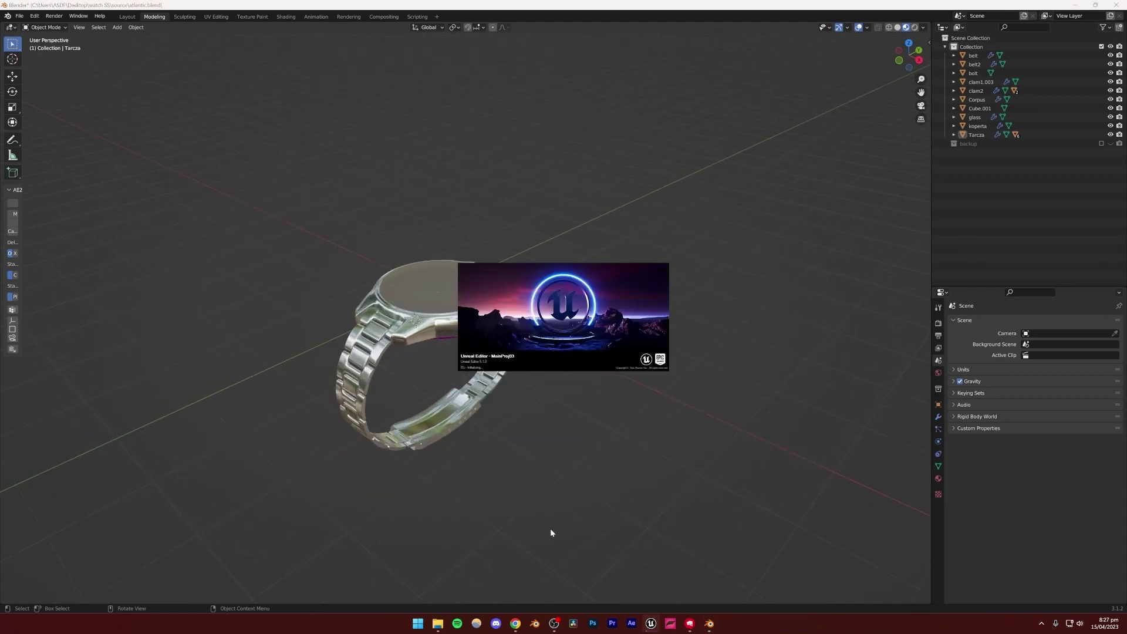
pyautogui.click(1075, 5)
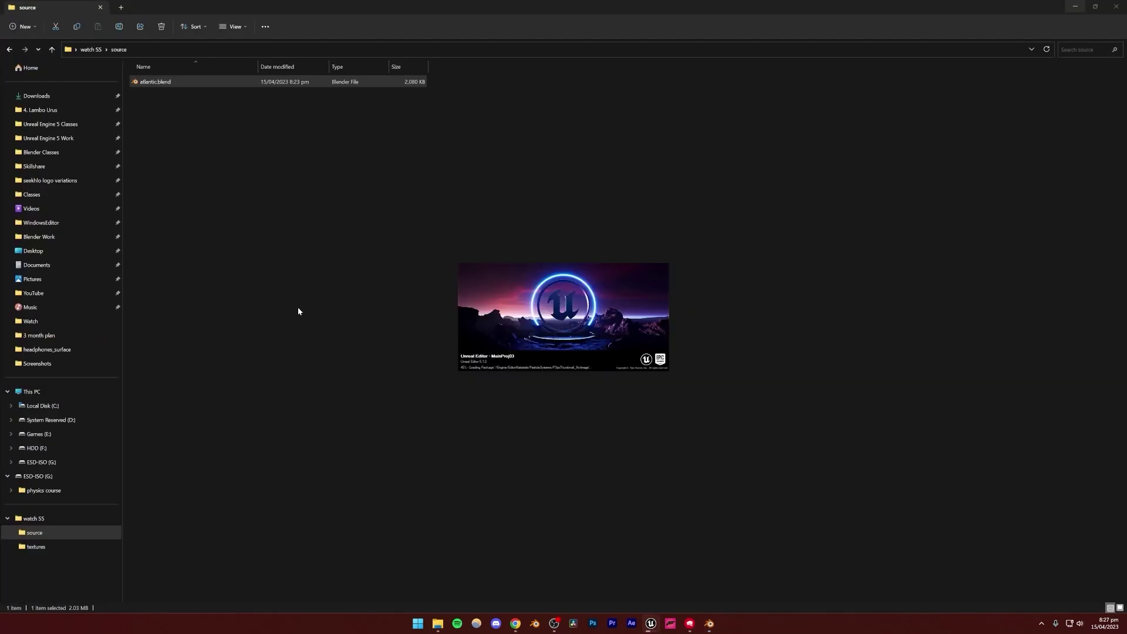
pyautogui.click(299, 306)
pyautogui.click(1117, 5)
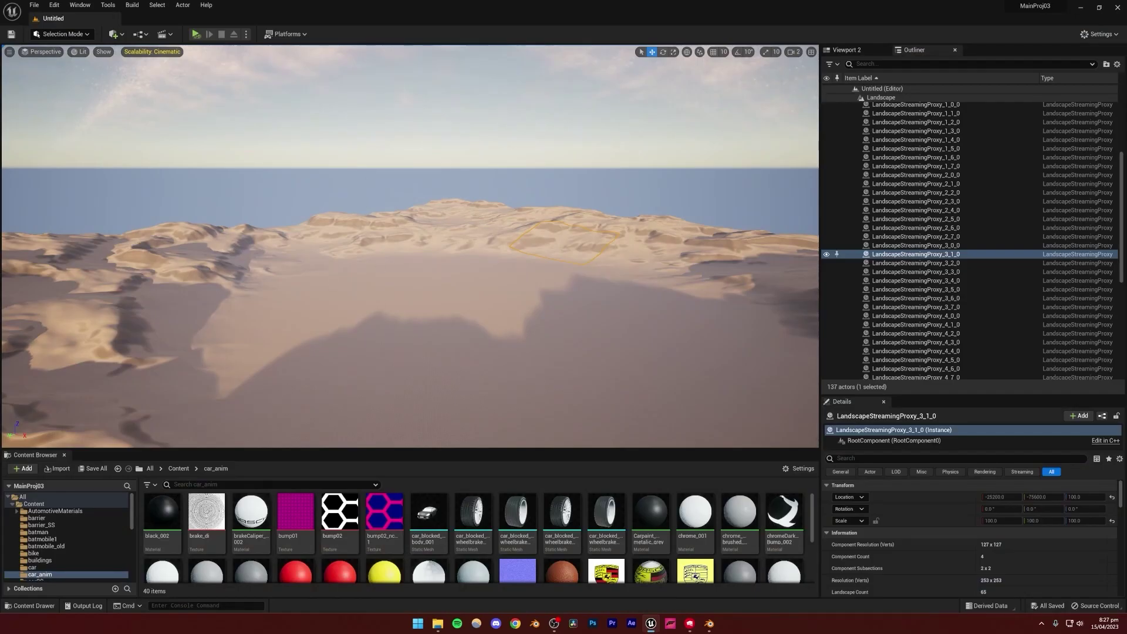
# - Create a new level in MainProj03 from the Empty Level template
pyautogui.click(181, 100)
pyautogui.click(33, 5)
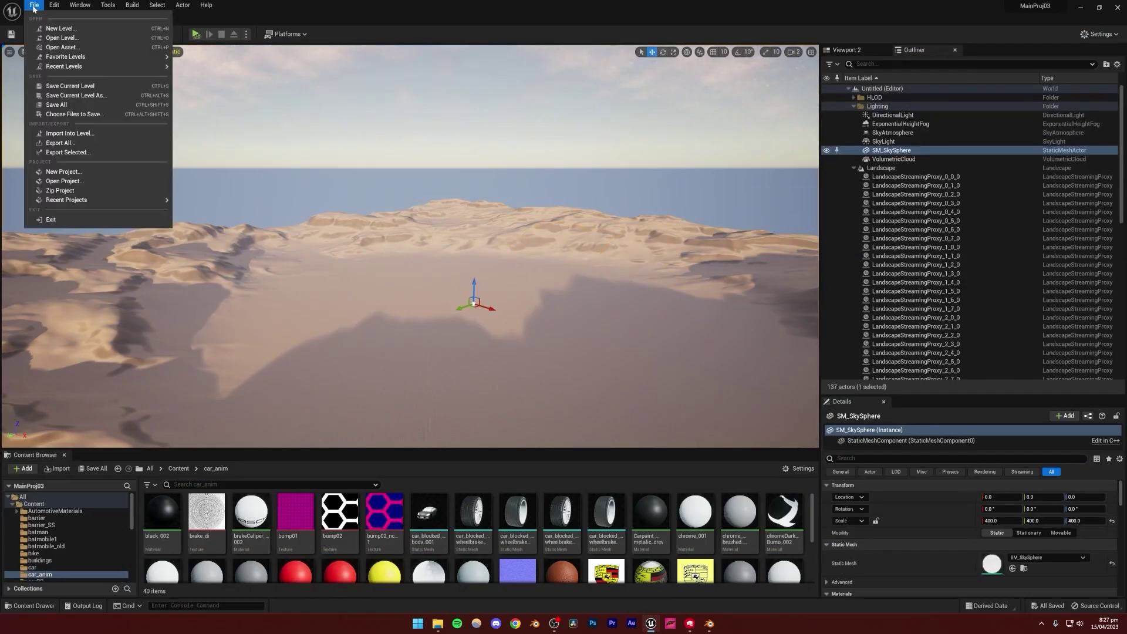
pyautogui.click(53, 25)
pyautogui.click(618, 268)
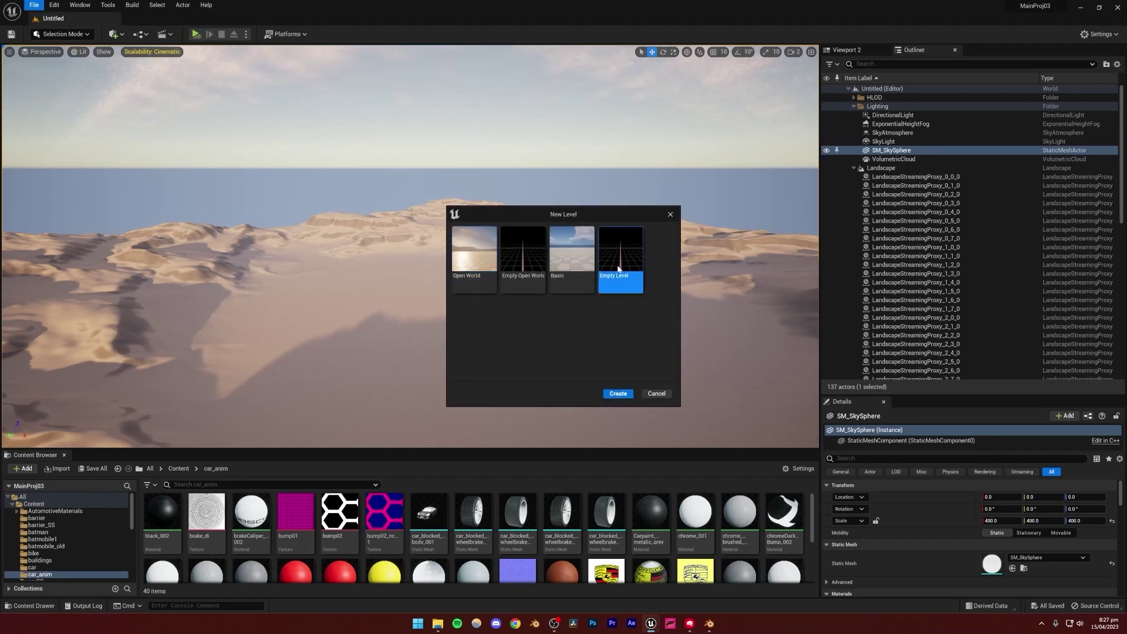
pyautogui.click(617, 394)
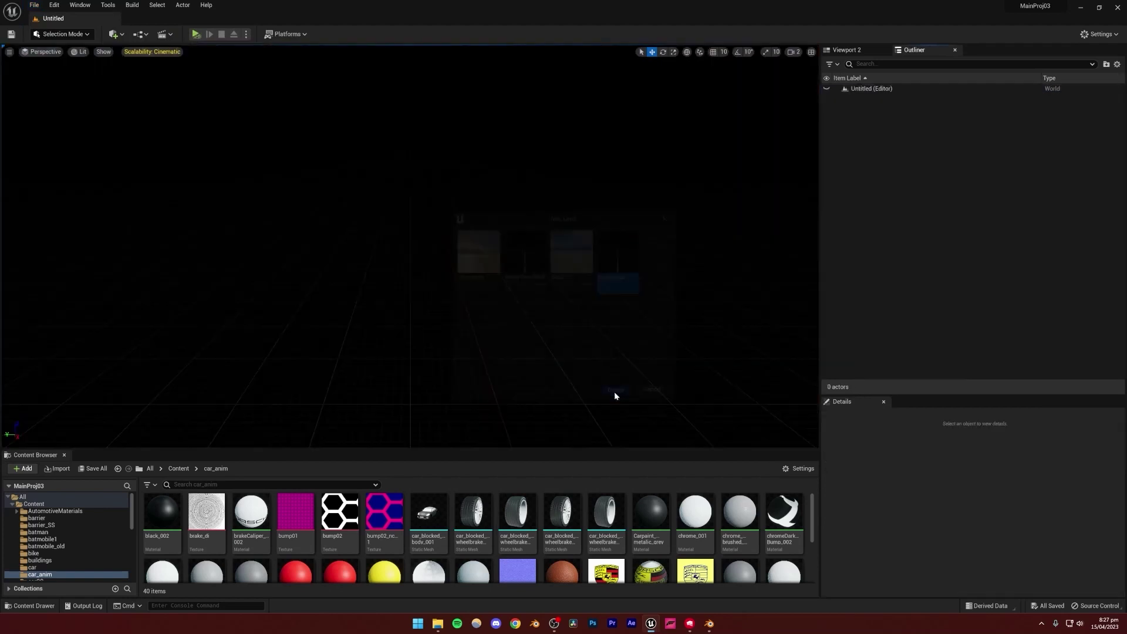
# - Create a folder named watchSS directly under the project's Content folder
pyautogui.moveTo(422, 308); pyautogui.dragTo(422, 307, button='right')
pyautogui.scroll(-5, 251, 523)
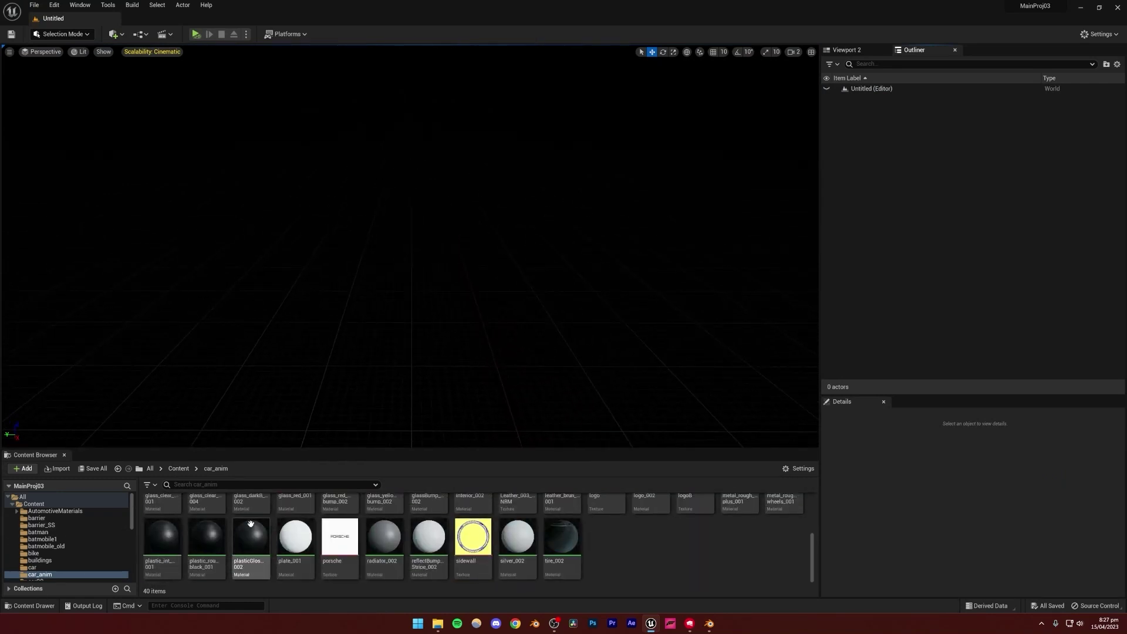
pyautogui.scroll(-4, 71, 540)
pyautogui.scroll(5, 275, 535)
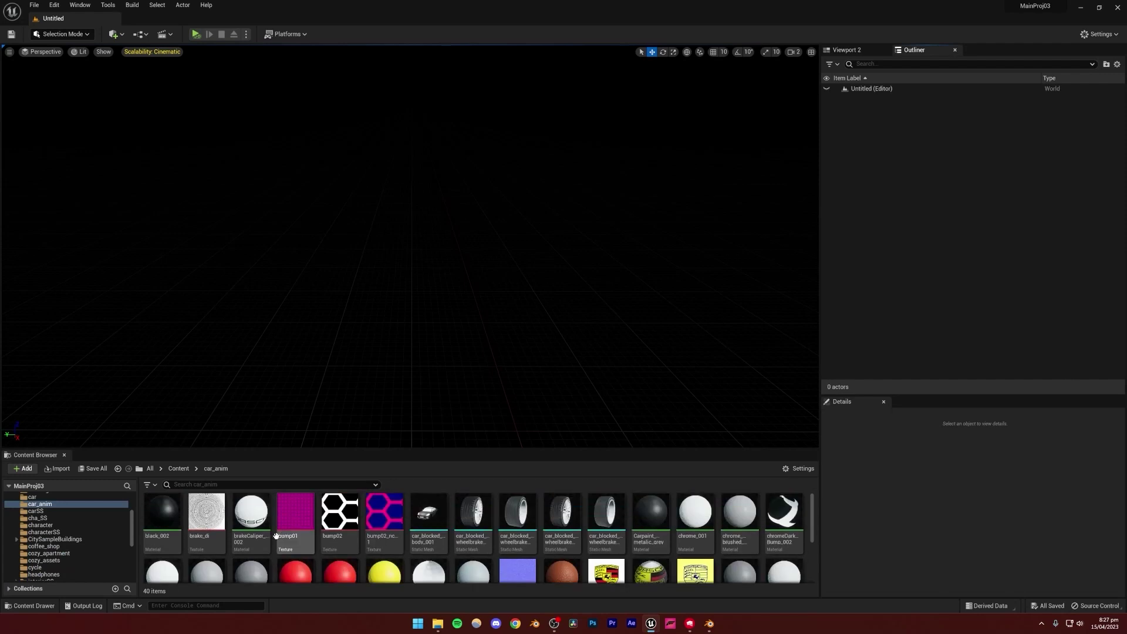
pyautogui.scroll(4, 92, 540)
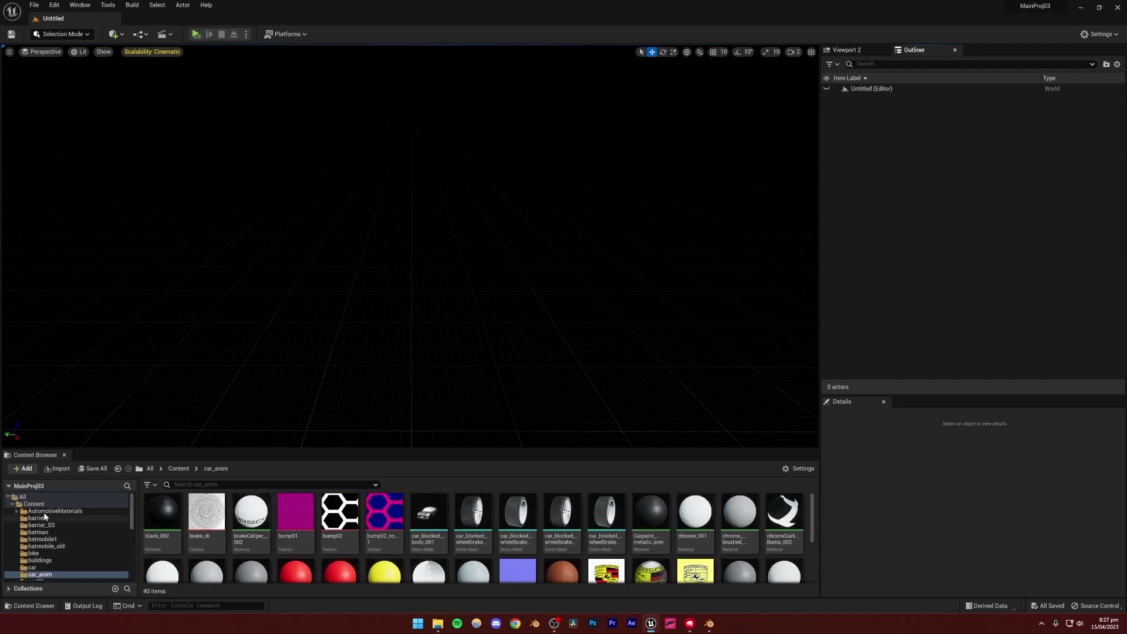
pyautogui.click(35, 505)
pyautogui.rightClick(35, 506)
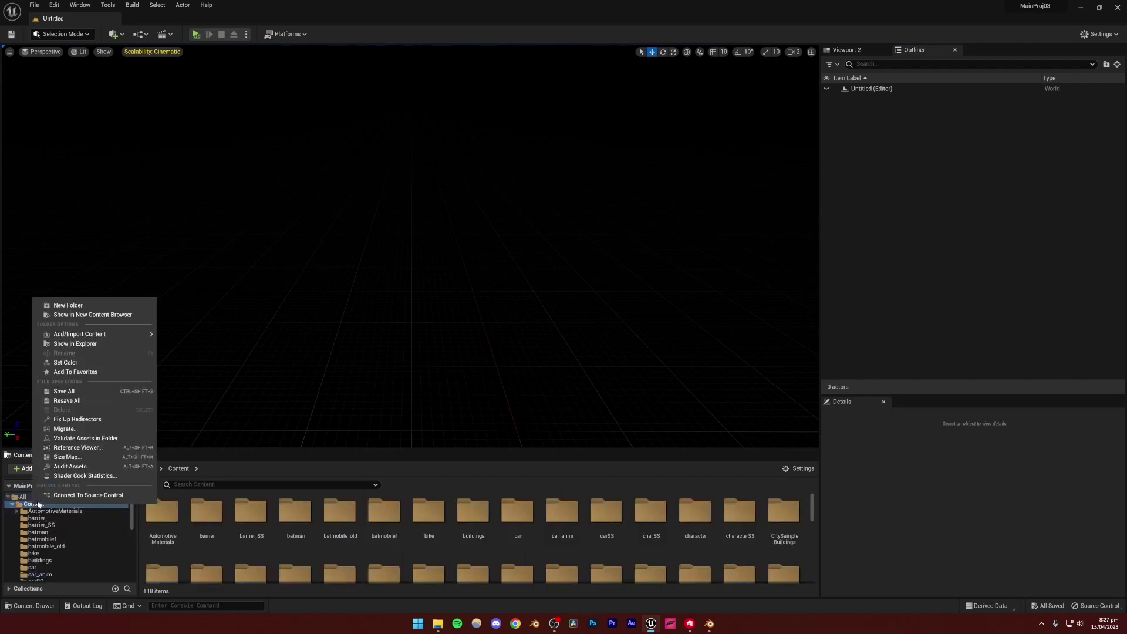
pyautogui.click(83, 305)
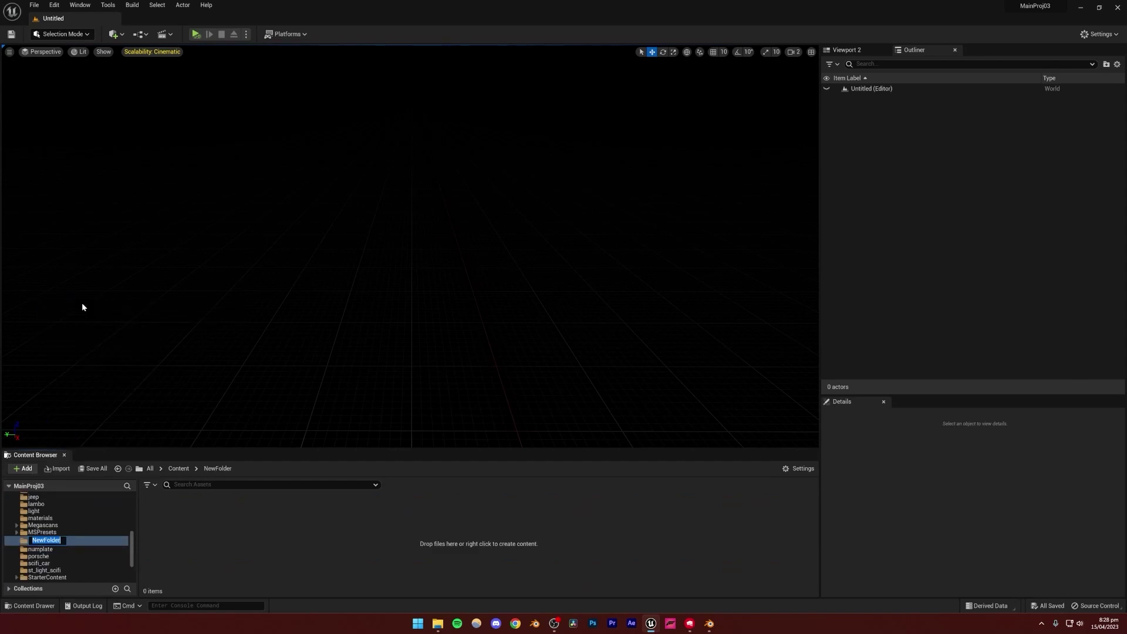
pyautogui.write('watchSS')
pyautogui.press('Return')
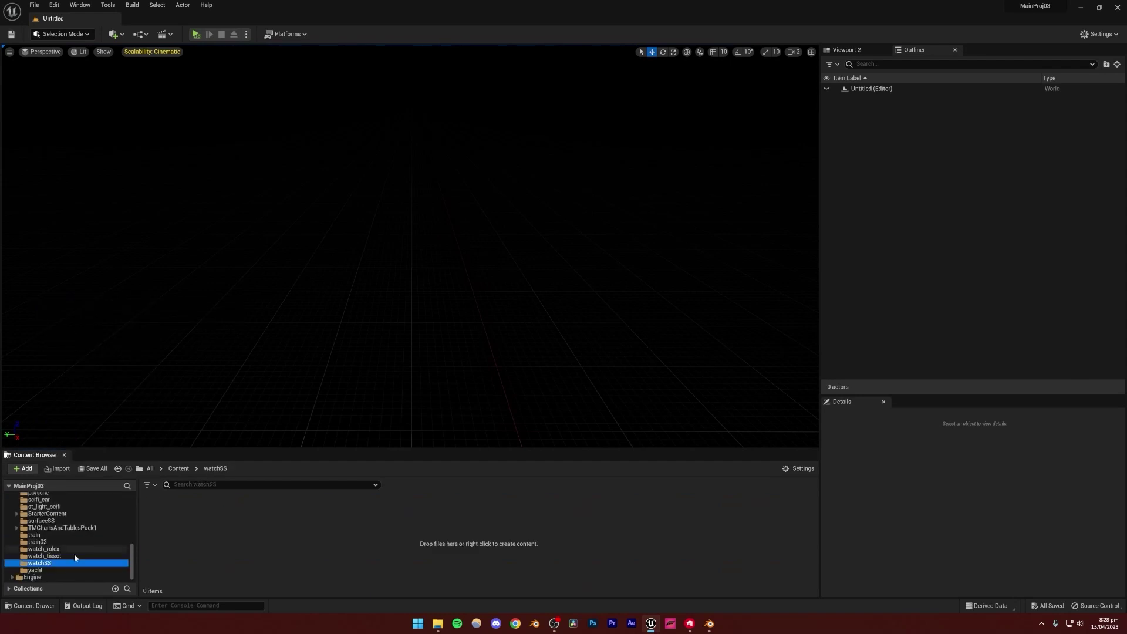
# - Import atlantic.fbx from the desktop folder "watch SS" into watchSS as static meshes with Skeletal Mesh off, and dismiss the message log
pyautogui.press('super+d')
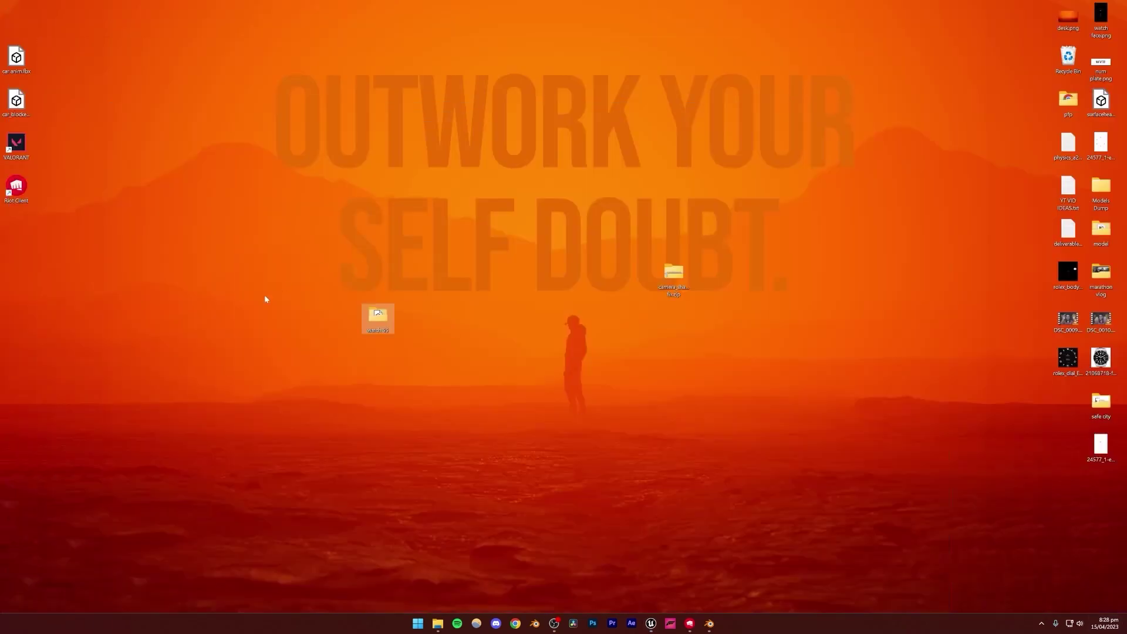
pyautogui.doubleClick(370, 315)
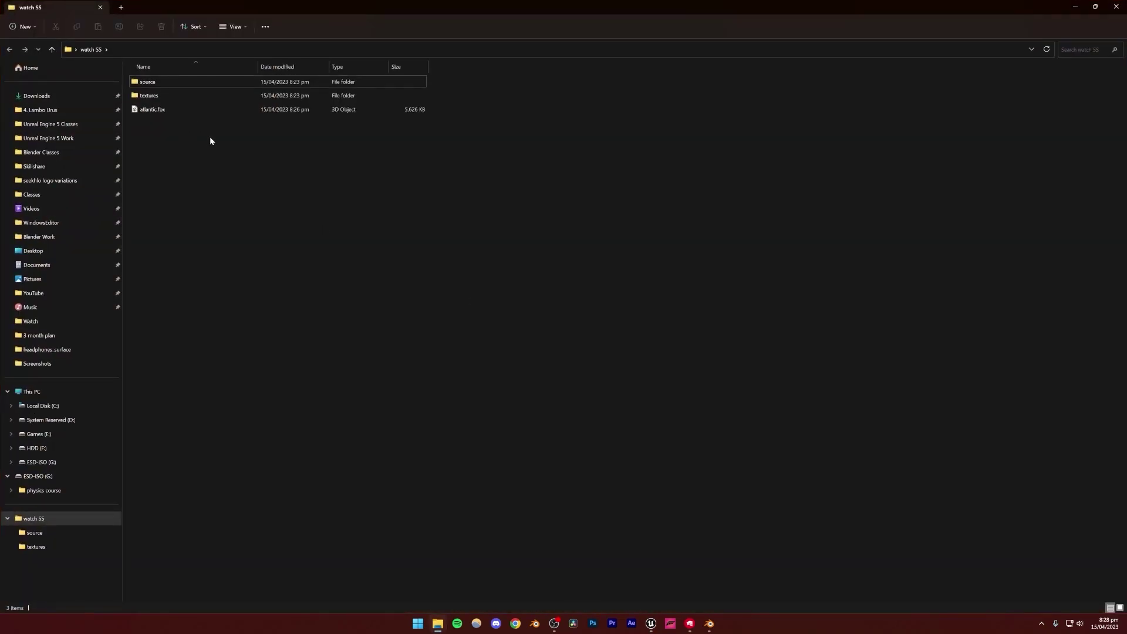
pyautogui.click(145, 111)
pyautogui.moveTo(148, 113); pyautogui.dragTo(301, 534)
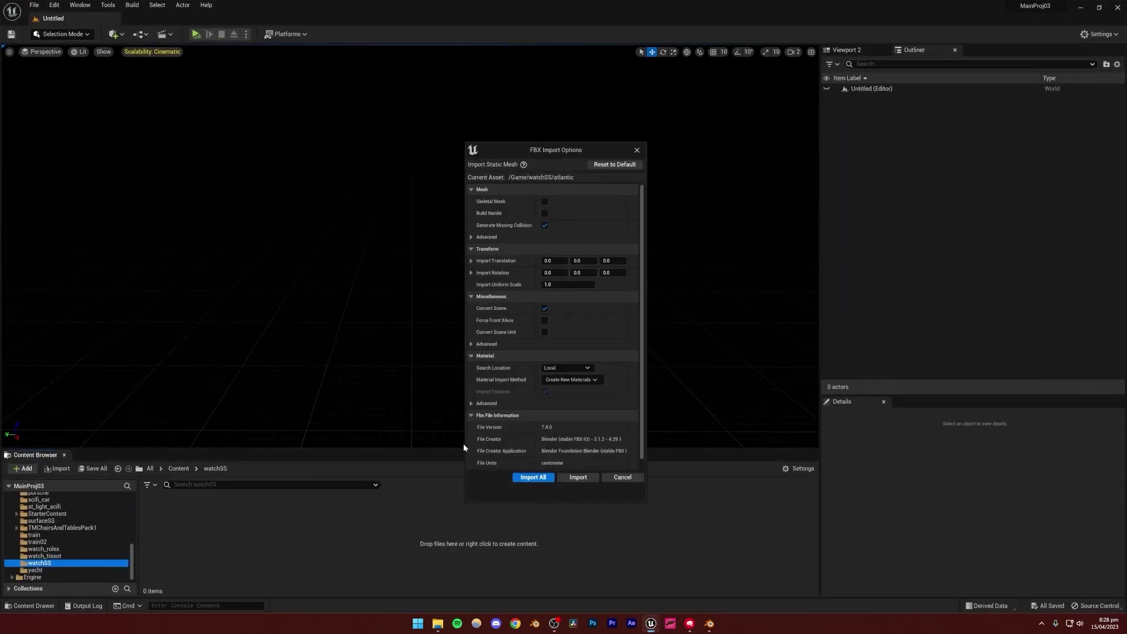
pyautogui.click(544, 202)
pyautogui.click(544, 201)
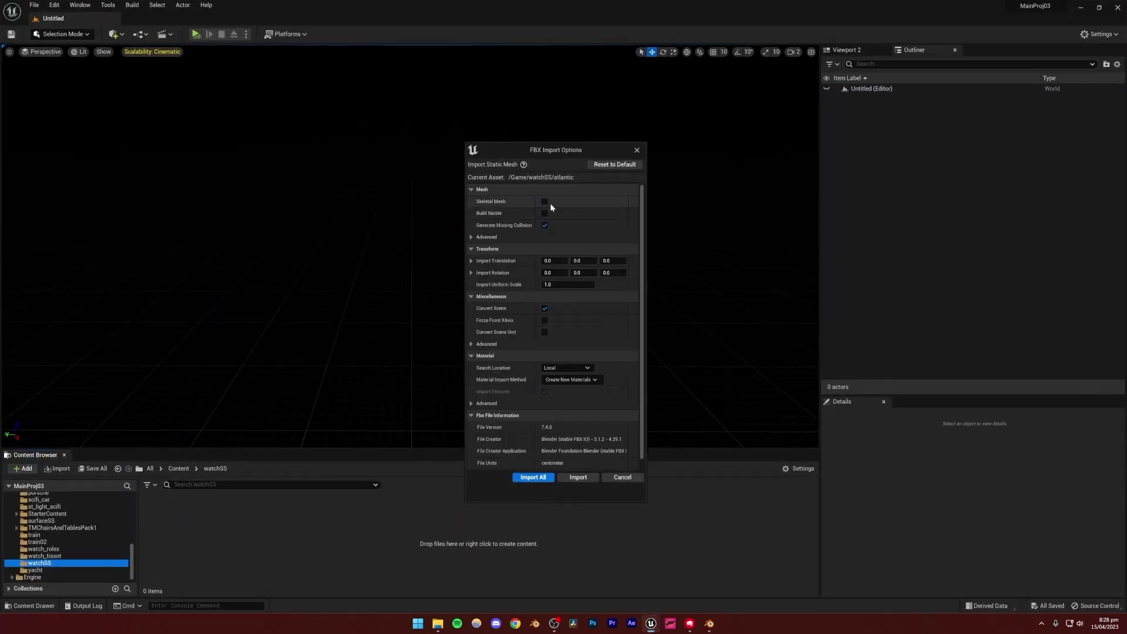
pyautogui.click(532, 477)
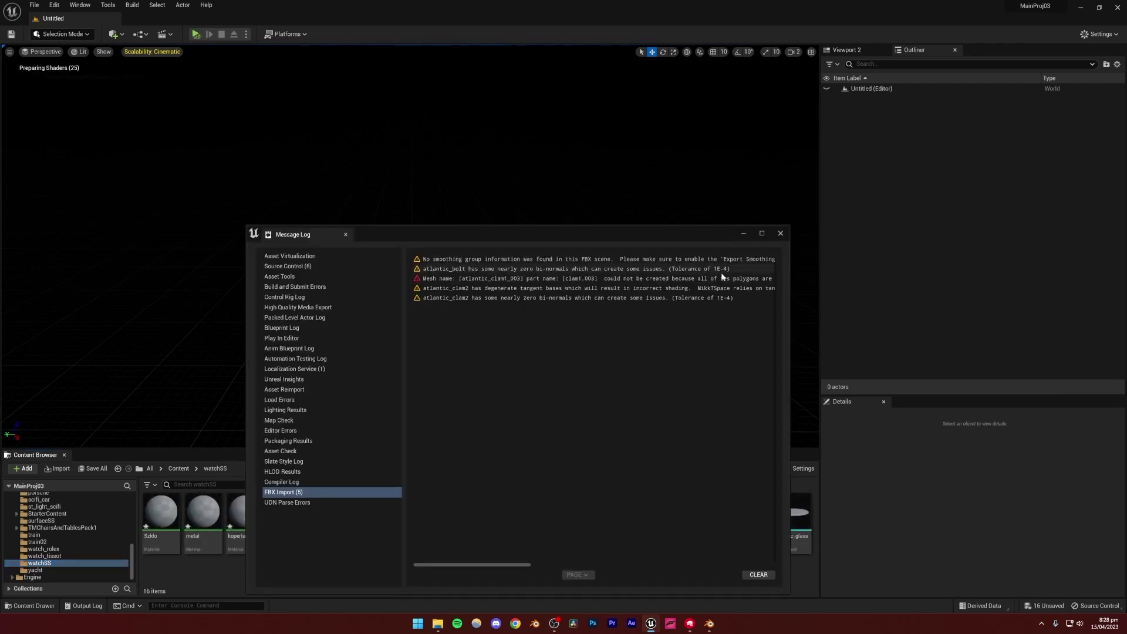
pyautogui.click(780, 234)
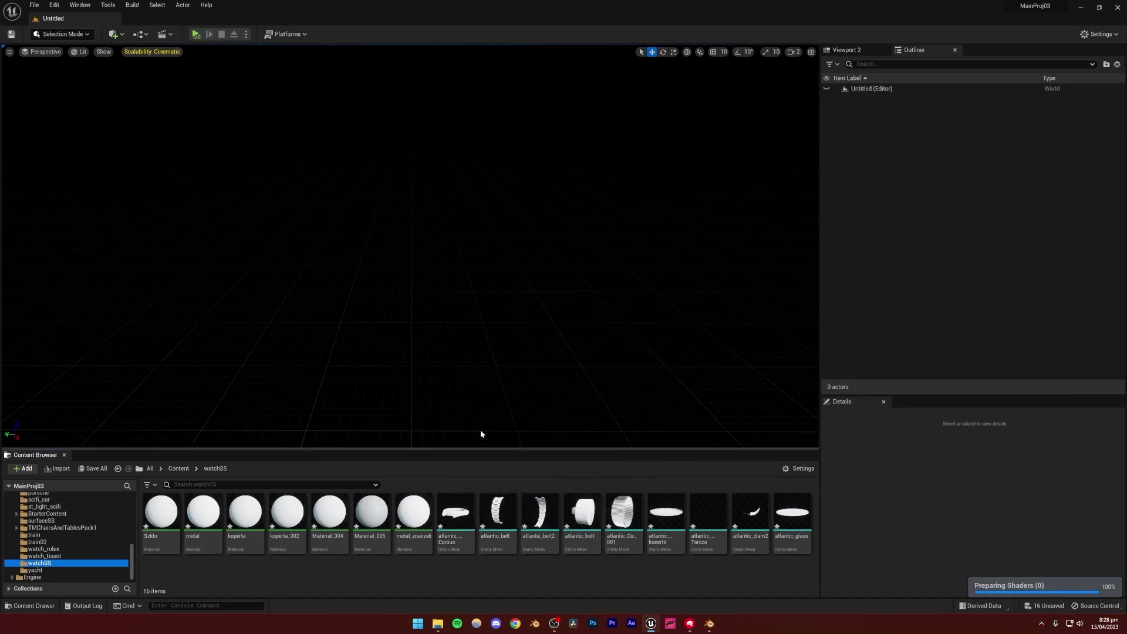
# - Select all nine atlantic static meshes, from atlantic_Corpus to atlantic_glass, and place them together in the empty level
pyautogui.click(455, 515)
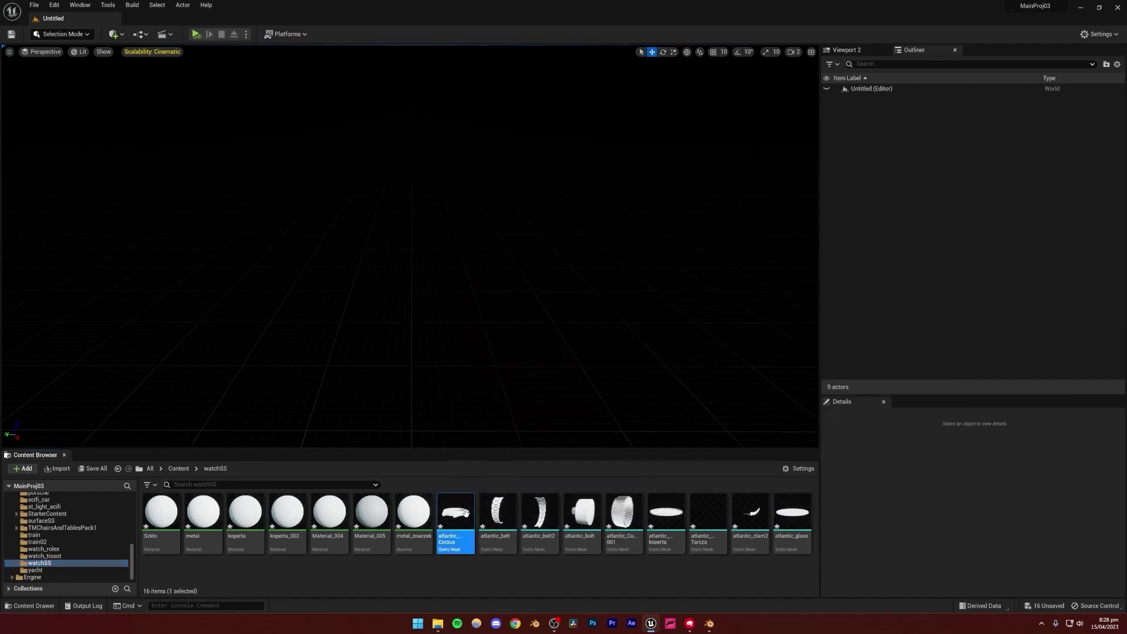
pyautogui.keyDown('shift'); pyautogui.click(793, 514); pyautogui.keyUp('shift')
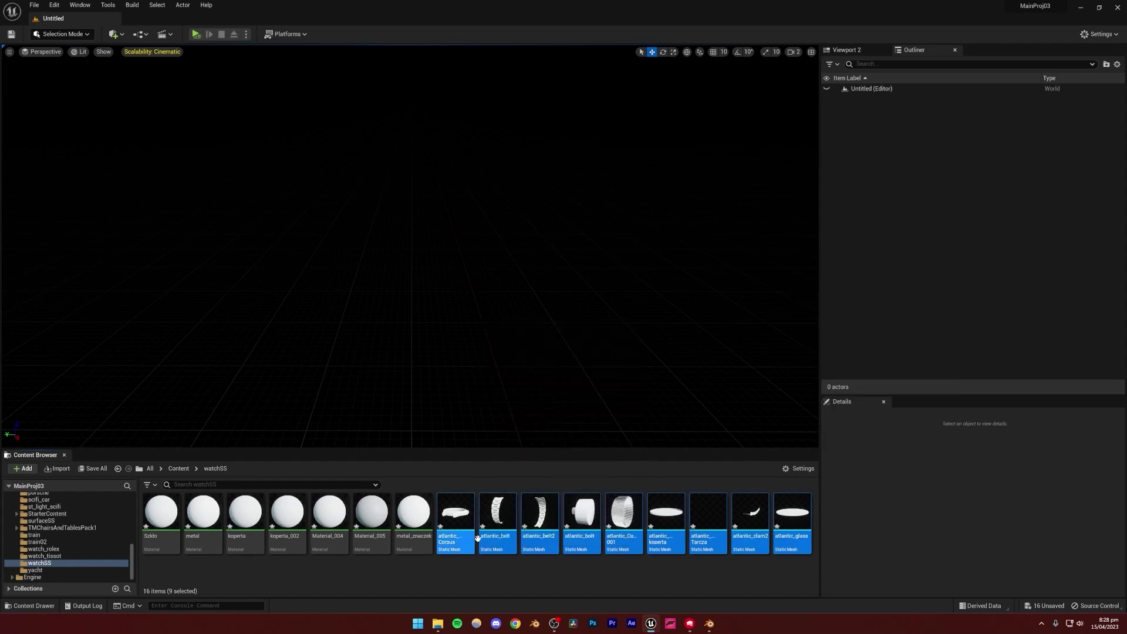
pyautogui.moveTo(496, 511); pyautogui.dragTo(428, 346)
pyautogui.press('w')
pyautogui.moveTo(429, 347); pyautogui.dragTo(546, 286, button='right')
pyautogui.press('a')
pyautogui.press('s')
pyautogui.keyDown('alt'); pyautogui.moveTo(546, 286); pyautogui.dragTo(551, 287); pyautogui.keyUp('alt')
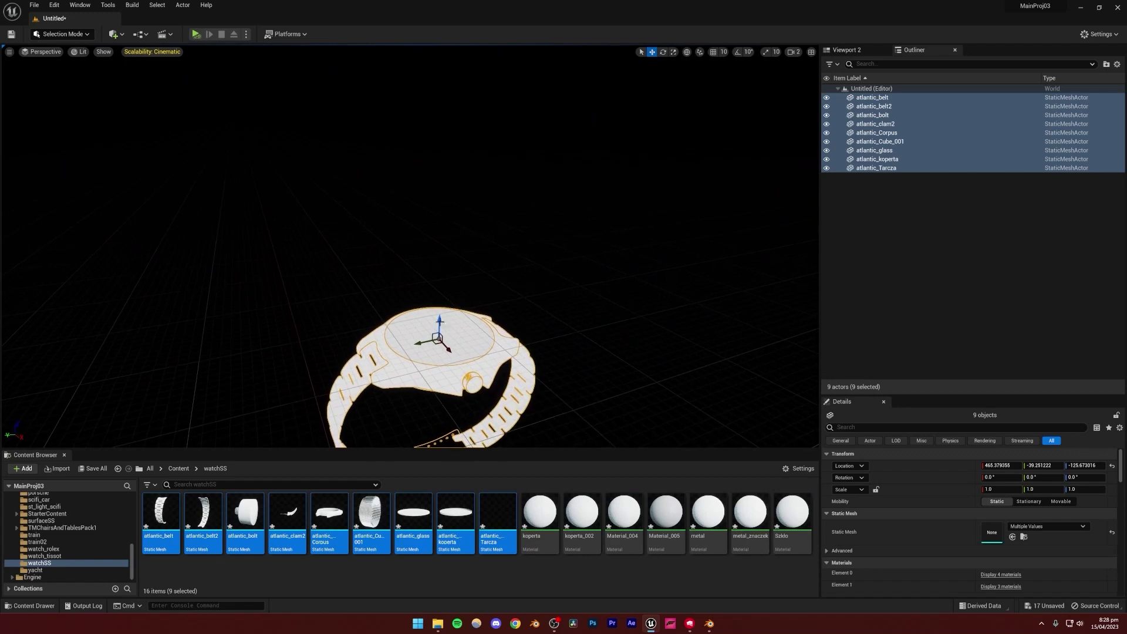
# - Raise the selected watch parts together along the Z axis to a height of about 357
pyautogui.moveTo(439, 322); pyautogui.dragTo(463, 148)
pyautogui.moveTo(463, 147); pyautogui.dragTo(453, 111, button='right')
pyautogui.moveTo(497, 259); pyautogui.dragTo(499, 149)
pyautogui.moveTo(499, 149); pyautogui.dragTo(539, 193, button='right')
pyautogui.moveTo(494, 188); pyautogui.dragTo(510, 265)
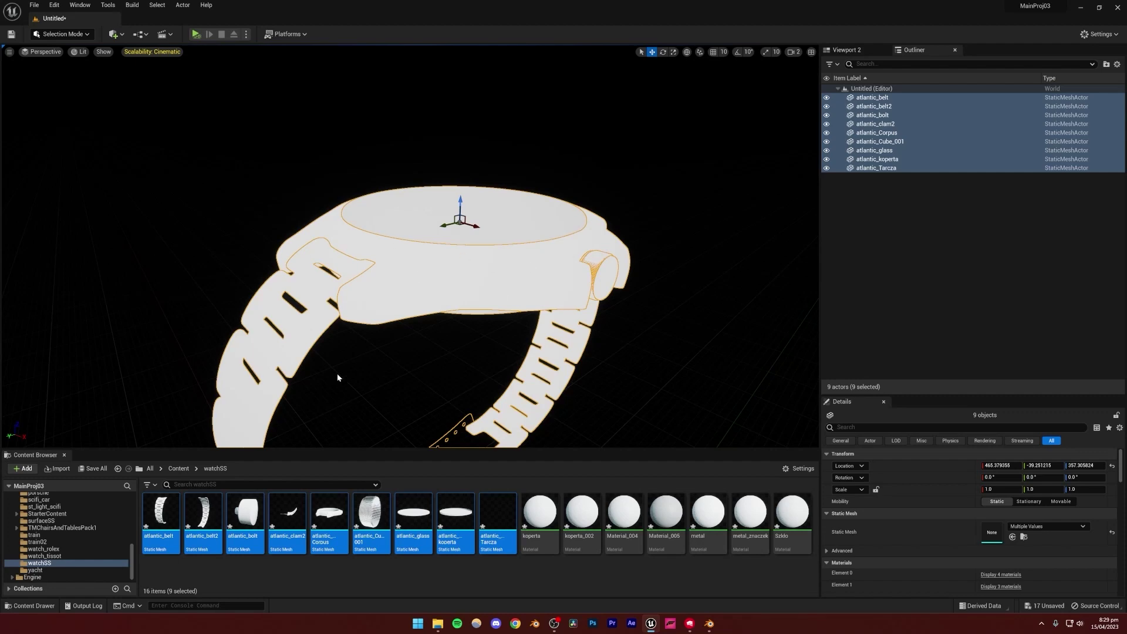
pyautogui.moveTo(425, 347); pyautogui.dragTo(426, 379, button='right')
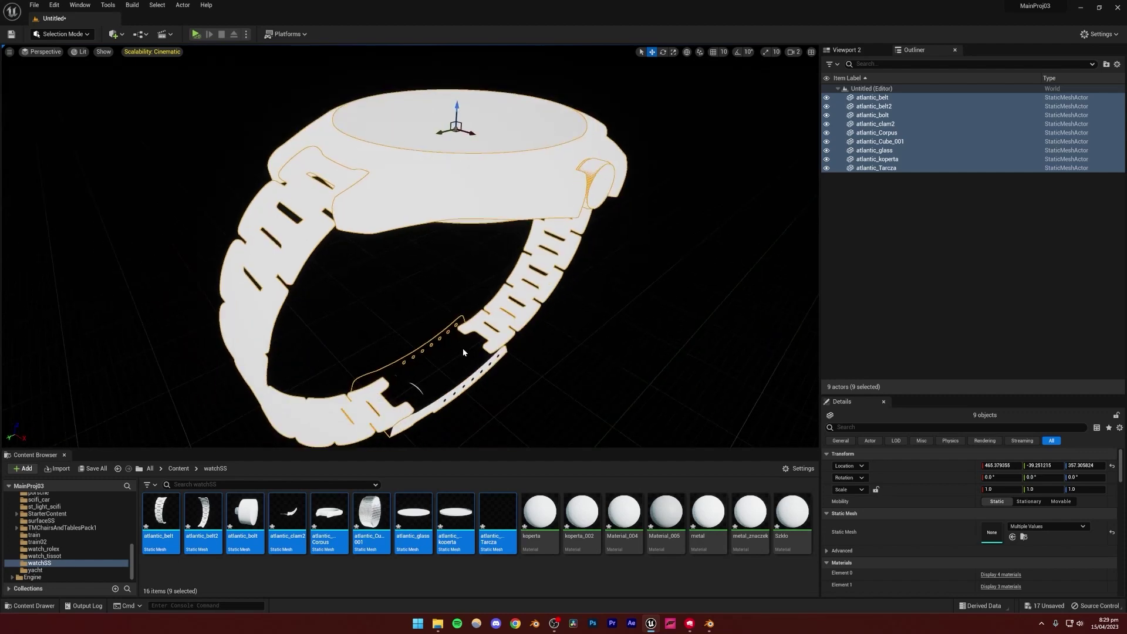
# - Switch to Blender and close the separate window showing the Material.004 shader nodes
pyautogui.click(709, 625)
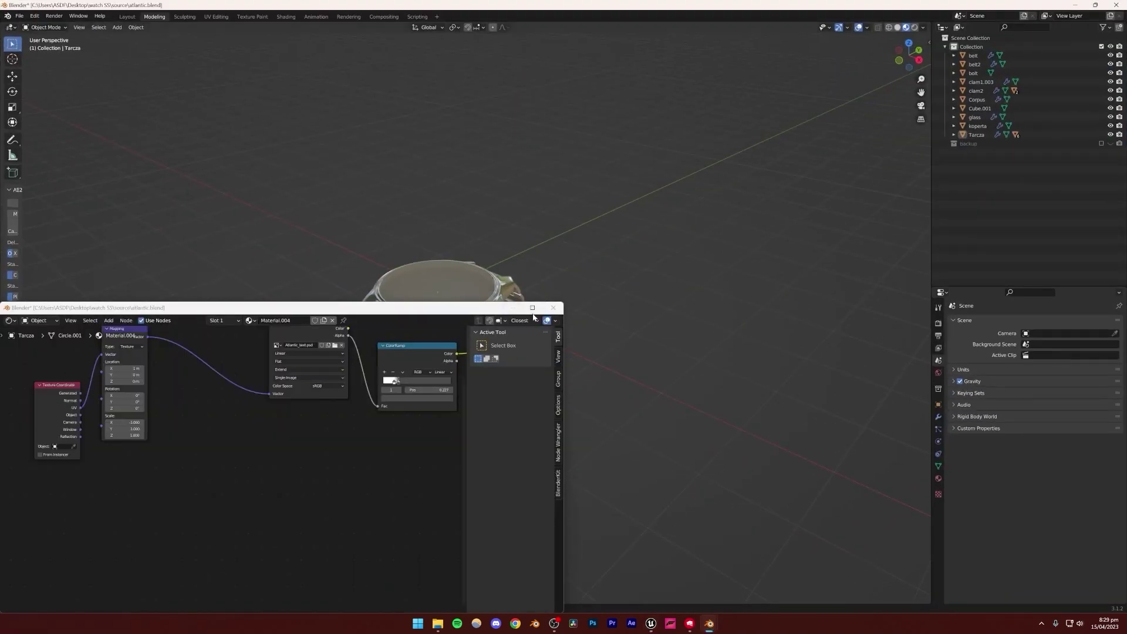
pyautogui.scroll(1, 238, 386)
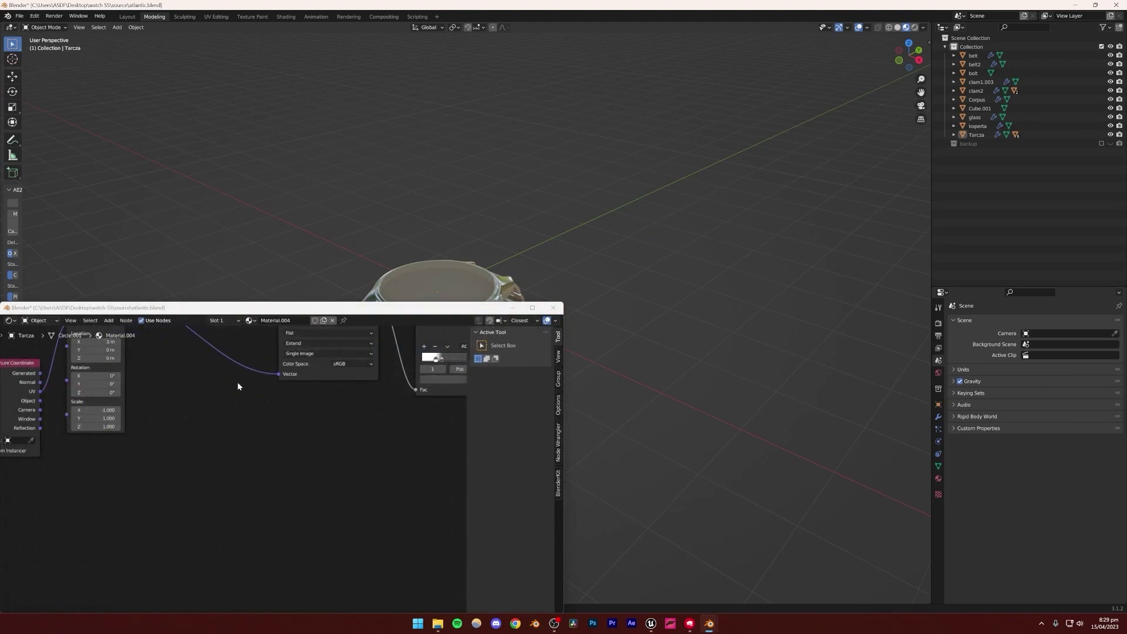
pyautogui.click(553, 308)
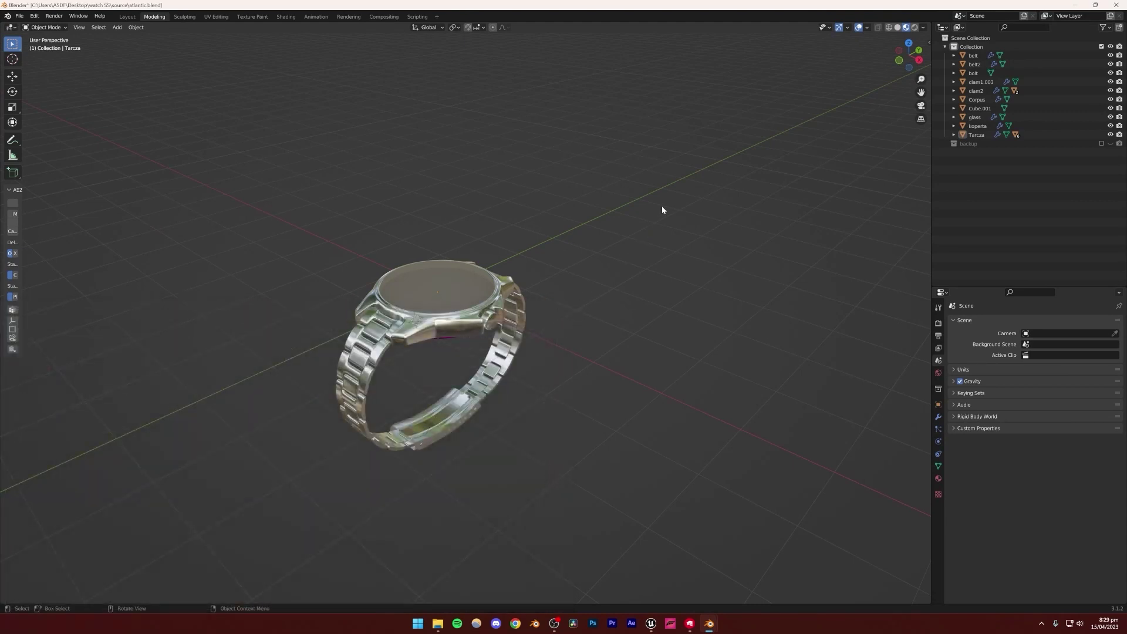
# - Display the watch in solid shading and turn on the Face Orientation overlay
pyautogui.click(897, 28)
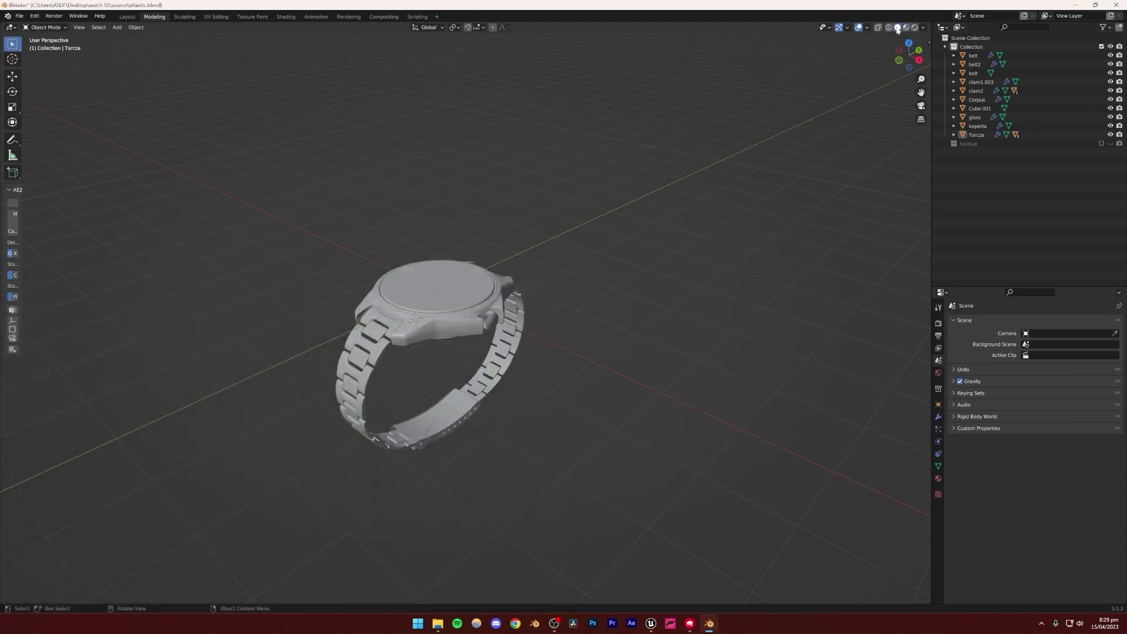
pyautogui.click(867, 28)
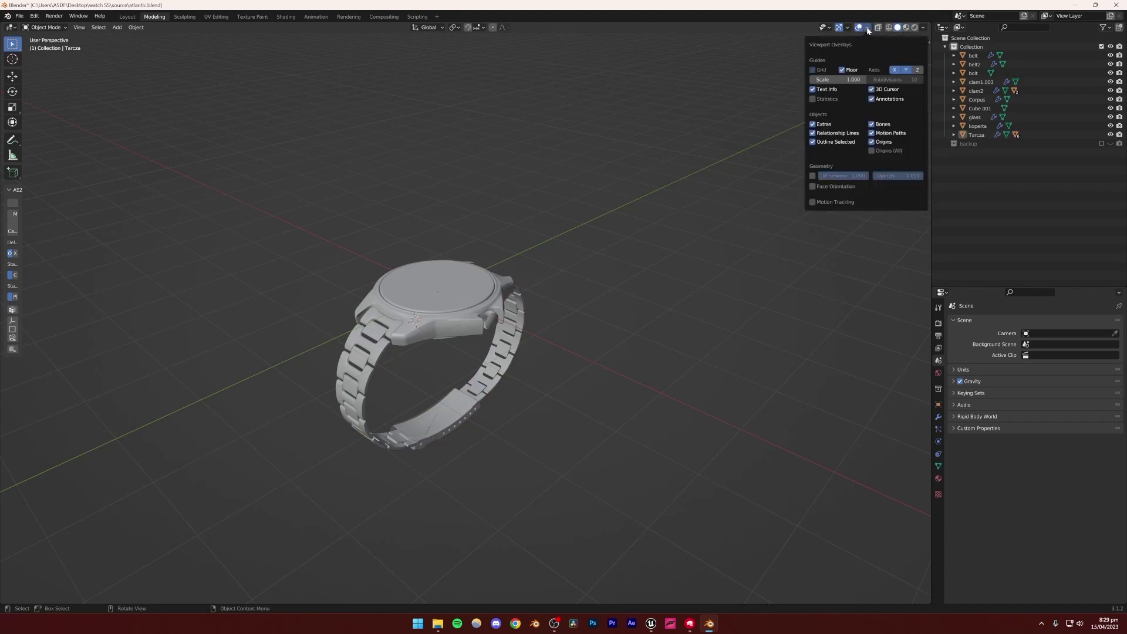
pyautogui.click(813, 187)
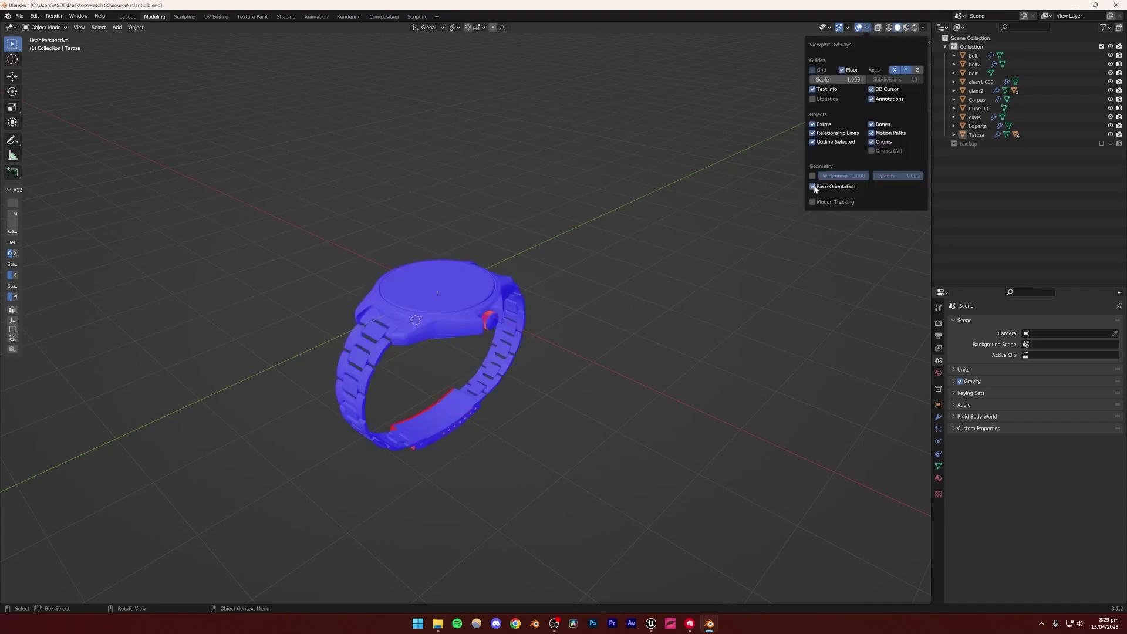
# - Inspect the face orientation of the watch crown up close, test-moving its ribbed ring Cube.001 away from the bolt and cancelling the move
pyautogui.scroll(6, 456, 378)
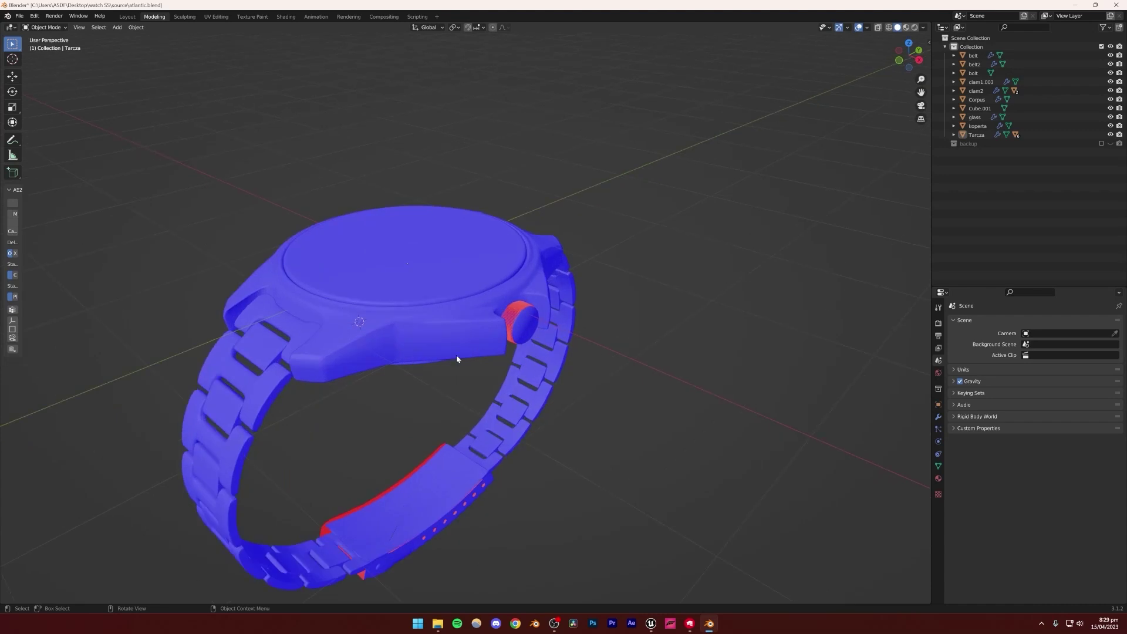
pyautogui.moveTo(456, 354); pyautogui.dragTo(438, 325, button='middle')
pyautogui.scroll(5, 437, 325)
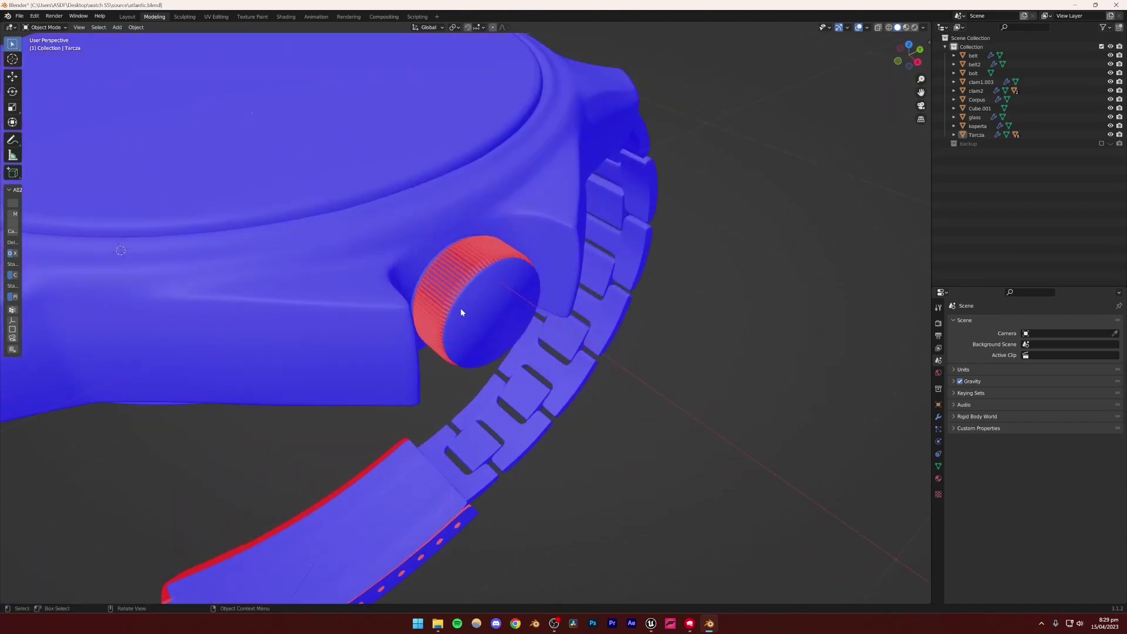
pyautogui.click(460, 307)
pyautogui.scroll(2, 445, 297)
pyautogui.scroll(2, 444, 302)
pyautogui.click(361, 245)
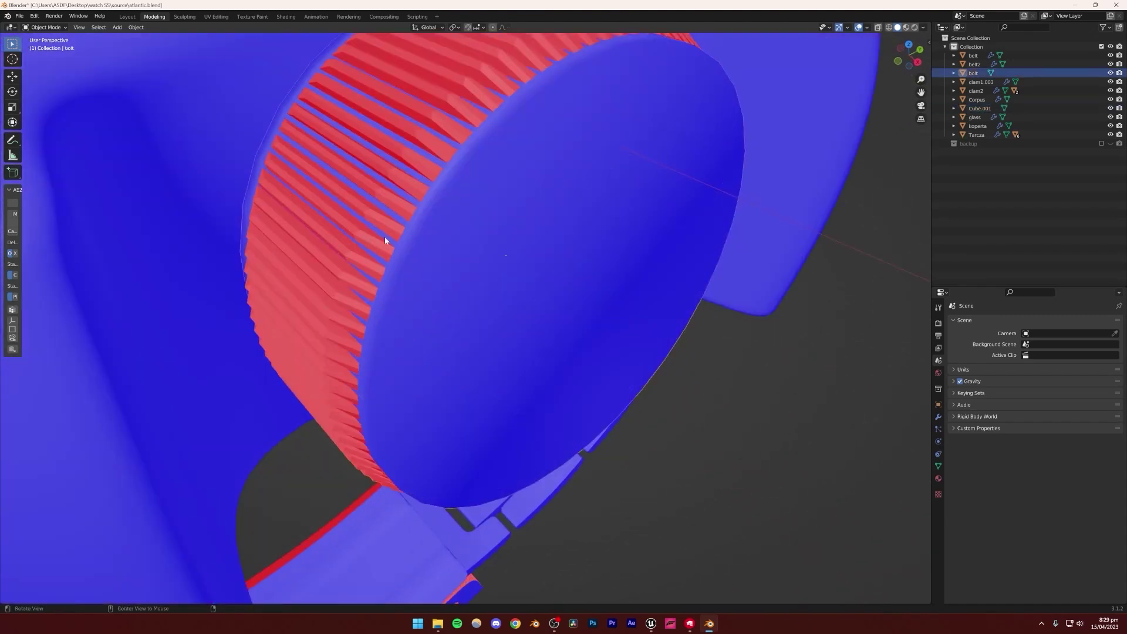
pyautogui.scroll(-2, 398, 244)
pyautogui.moveTo(505, 285); pyautogui.dragTo(456, 244, button='middle')
pyautogui.click(457, 244)
pyautogui.press('g')
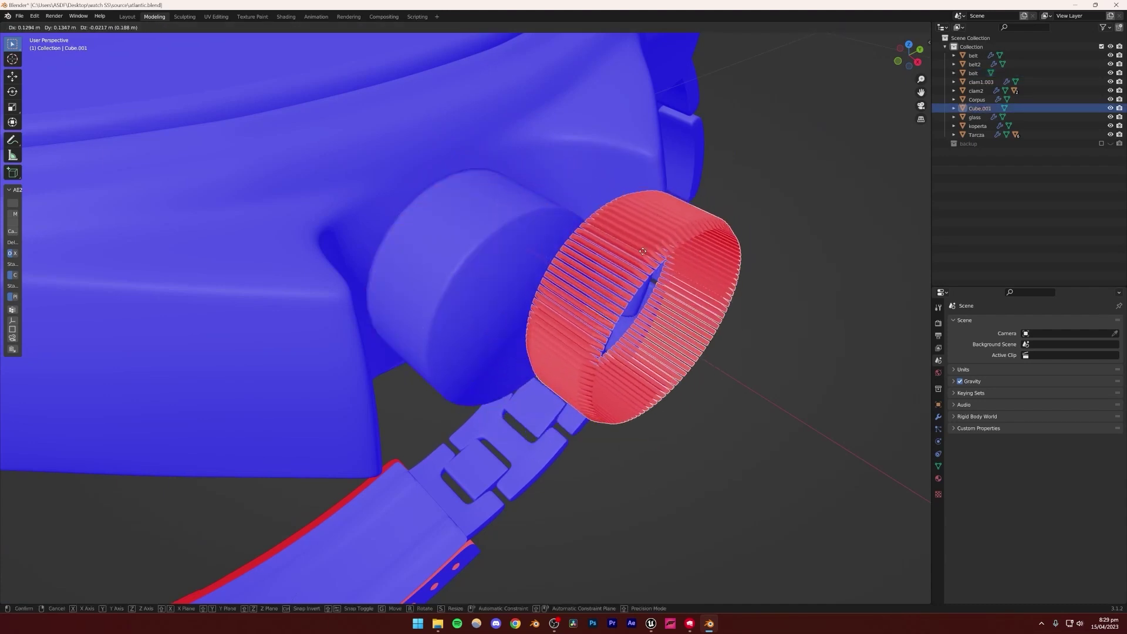
pyautogui.rightClick(601, 266)
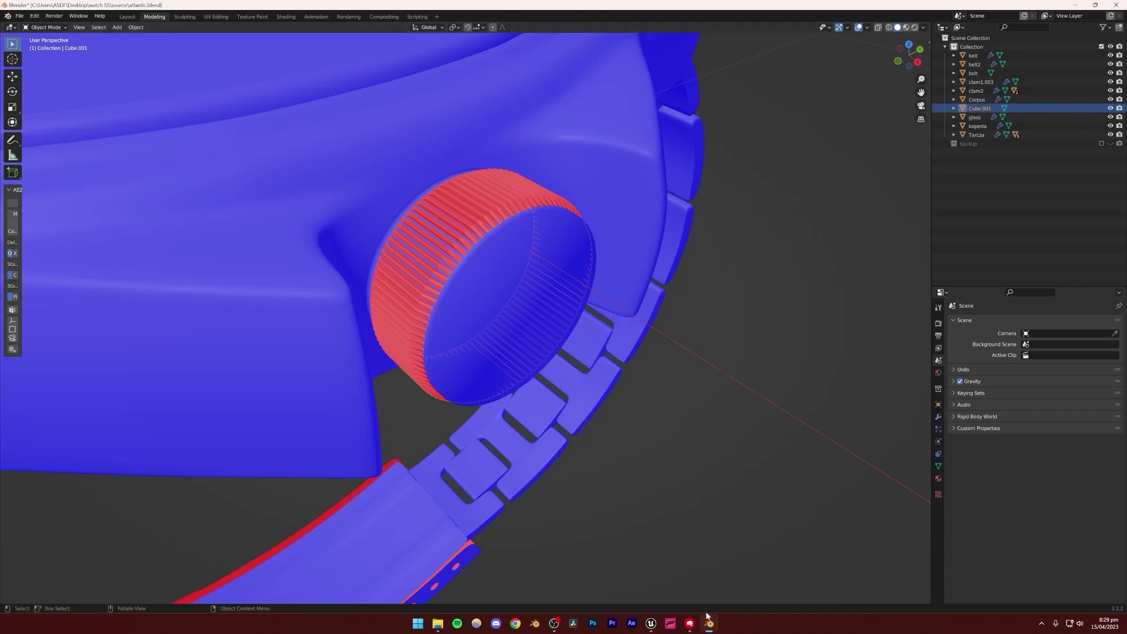
# - Switch to Unreal Engine and create a sky light, atmospheric light, sky atmosphere, volumetric cloud and height fog with the Env. Light Mixer
pyautogui.click(650, 623)
pyautogui.click(634, 276)
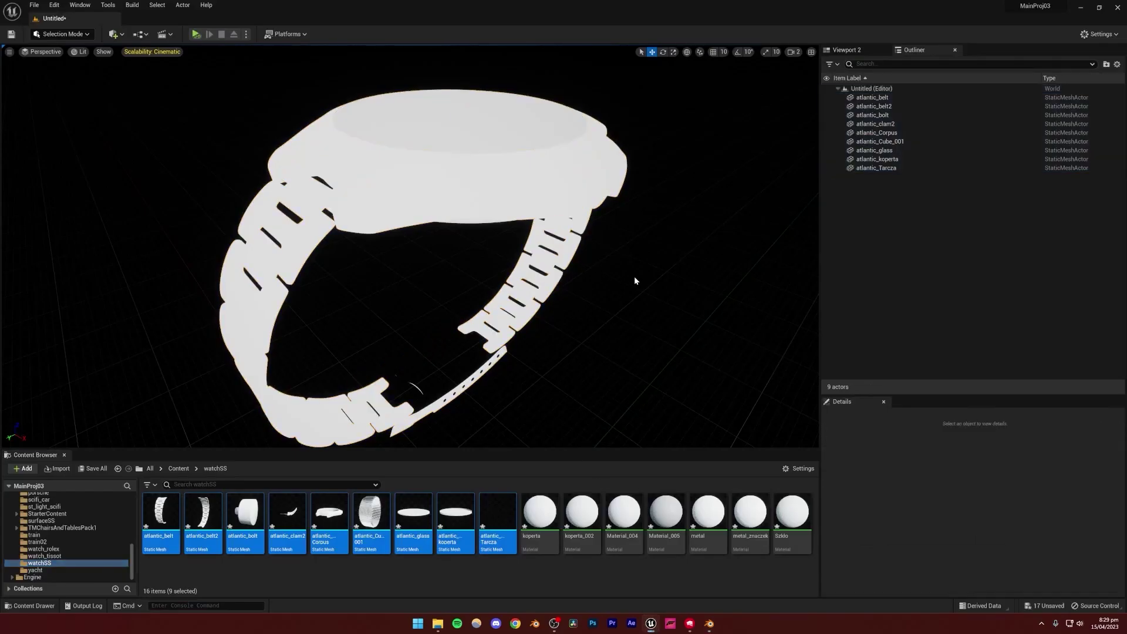
pyautogui.click(544, 264)
pyautogui.click(642, 258)
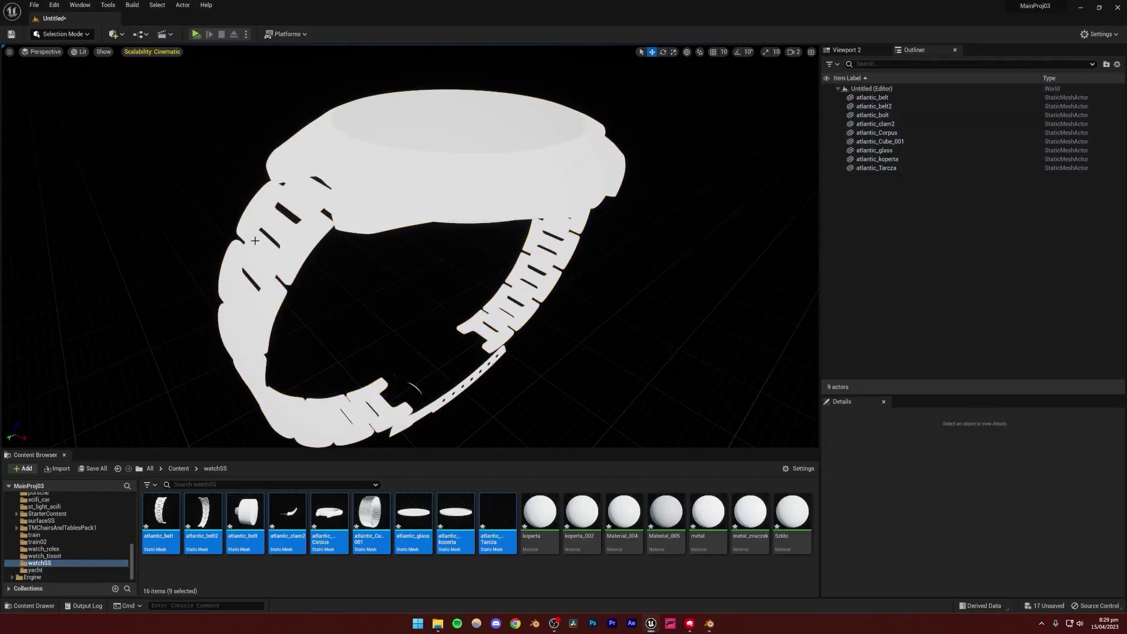
pyautogui.click(80, 5)
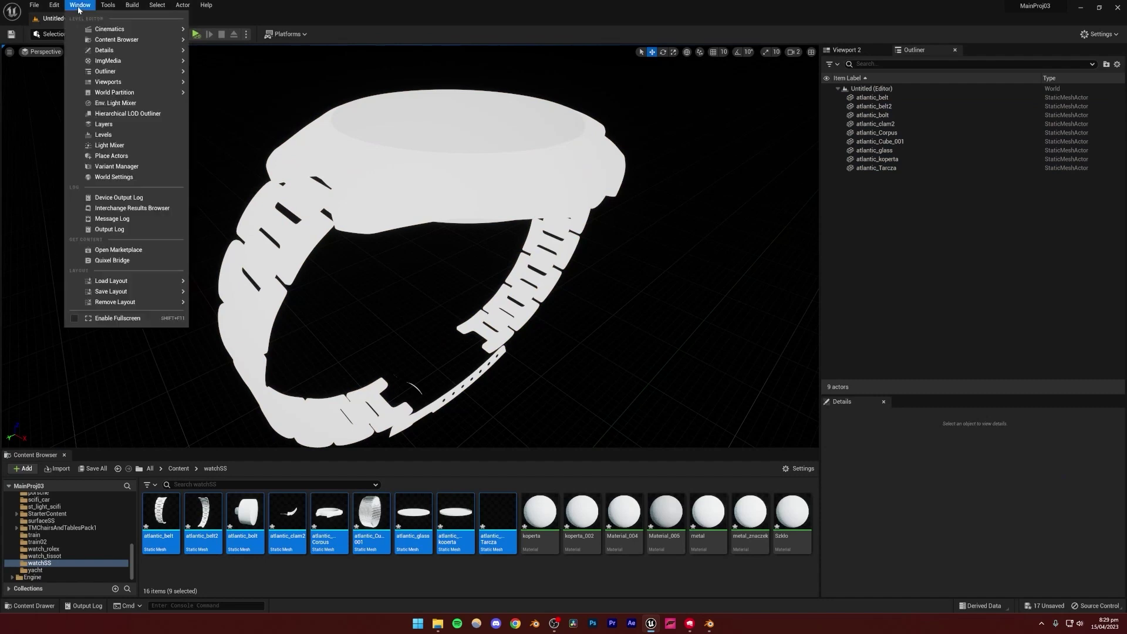
pyautogui.click(134, 106)
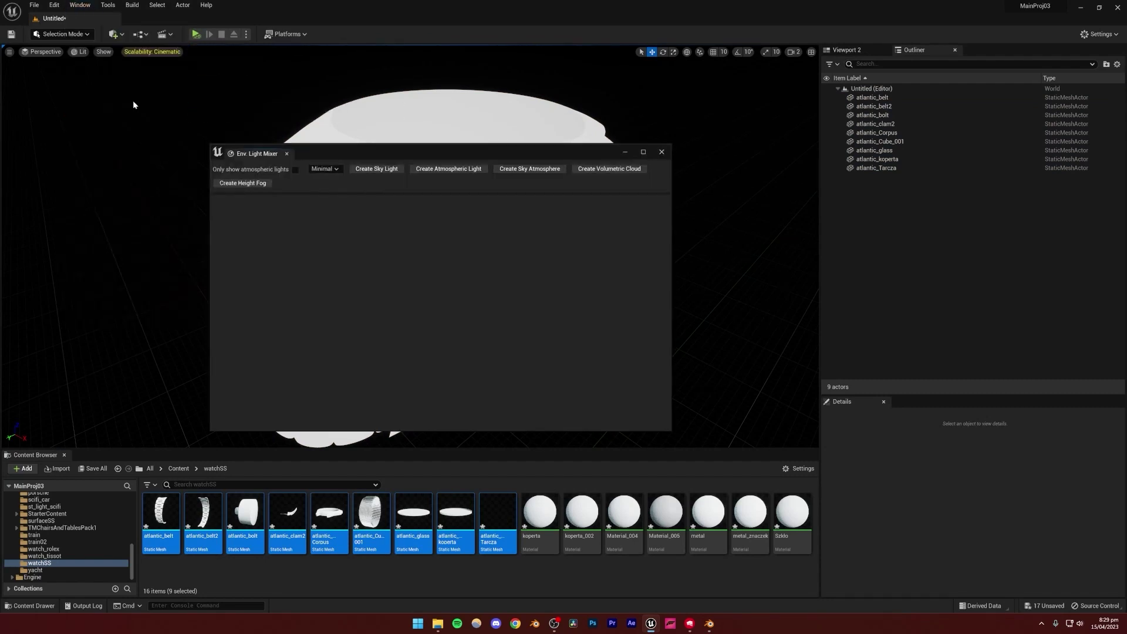
pyautogui.click(369, 171)
pyautogui.click(369, 171)
pyautogui.click(368, 171)
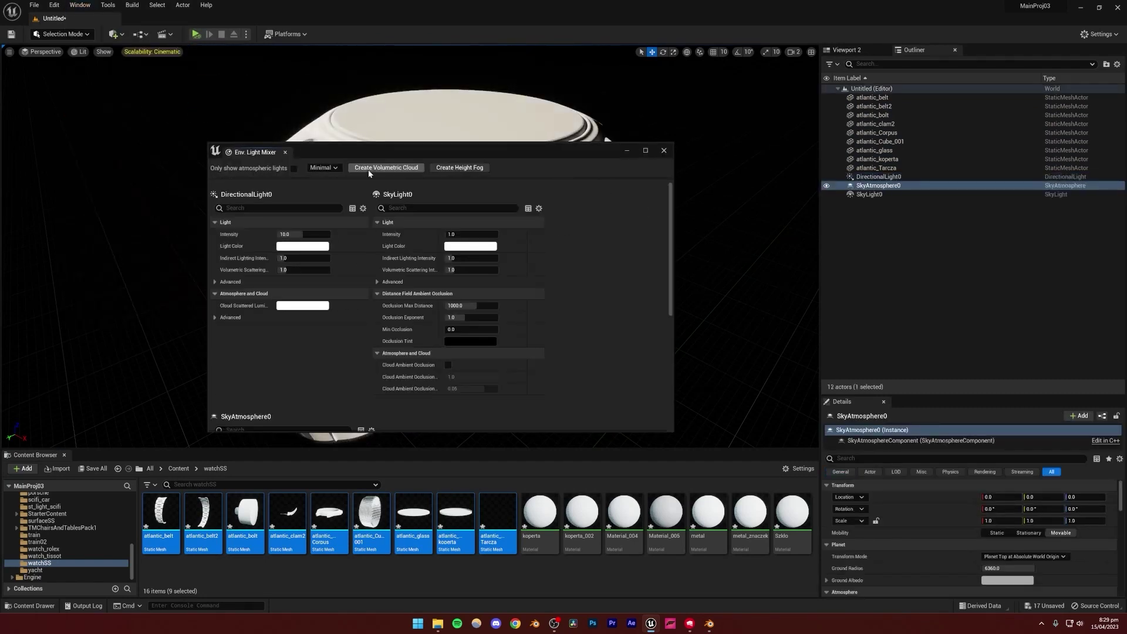
pyautogui.click(368, 171)
pyautogui.click(368, 170)
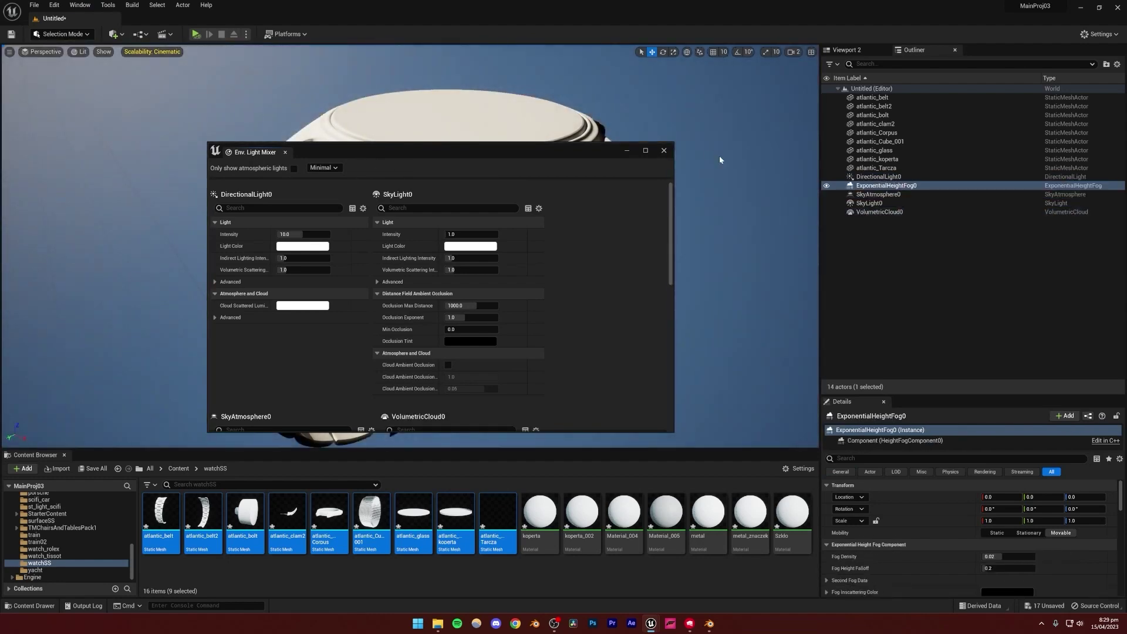
pyautogui.click(664, 151)
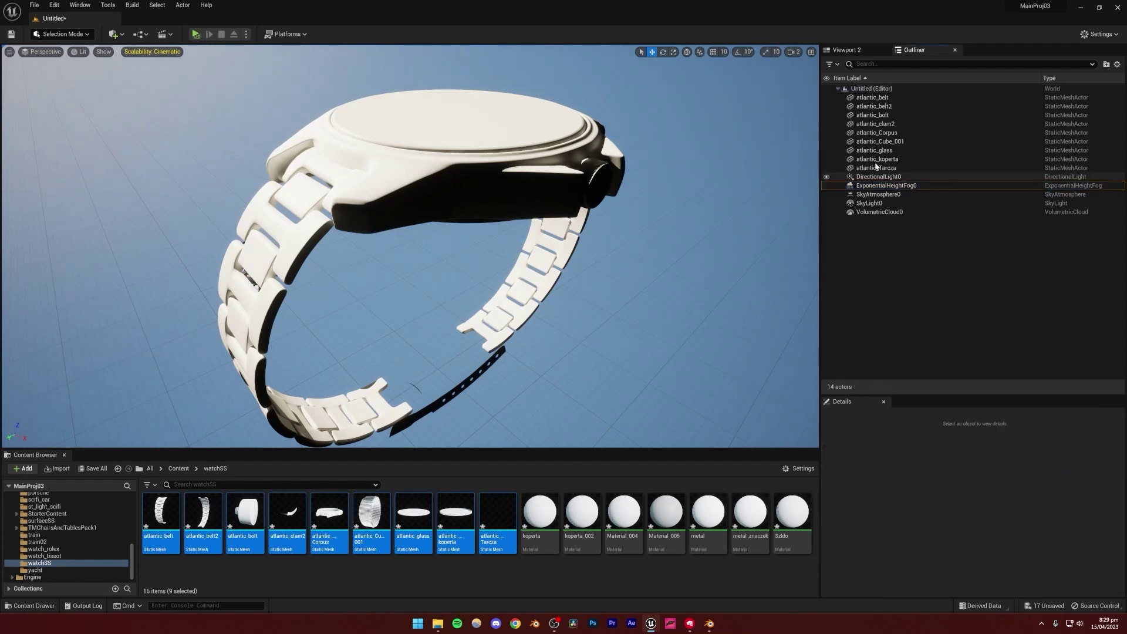
# - Enable Real Time Capture on SkyLight0
pyautogui.click(869, 203)
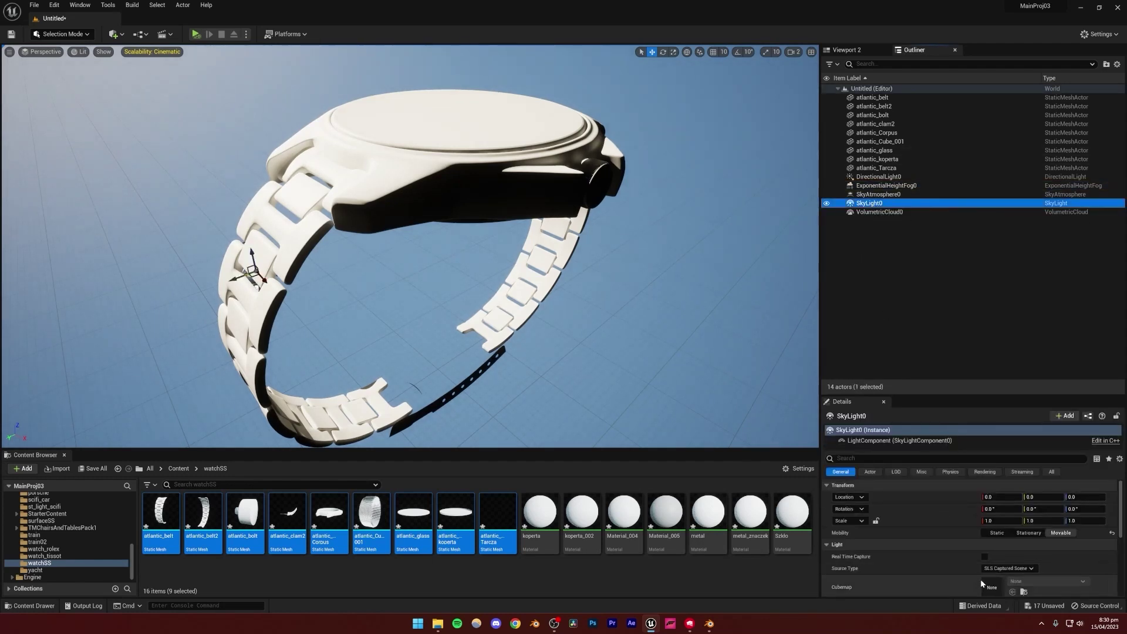
pyautogui.click(984, 557)
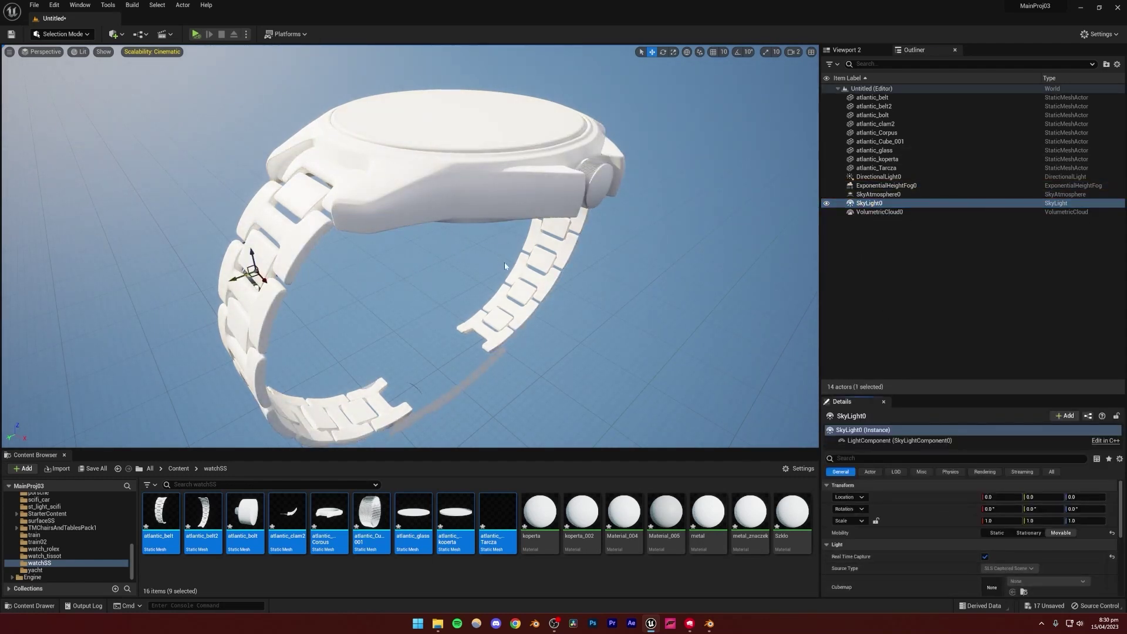
# - Examine the crown's ribbed ring atlantic_Cube_001 and the adjoining atlantic_bolt up close for wrongly facing geometry
pyautogui.moveTo(504, 261); pyautogui.dragTo(337, 188, button='right')
pyautogui.click(378, 221)
pyautogui.moveTo(378, 222); pyautogui.dragTo(384, 209, button='right')
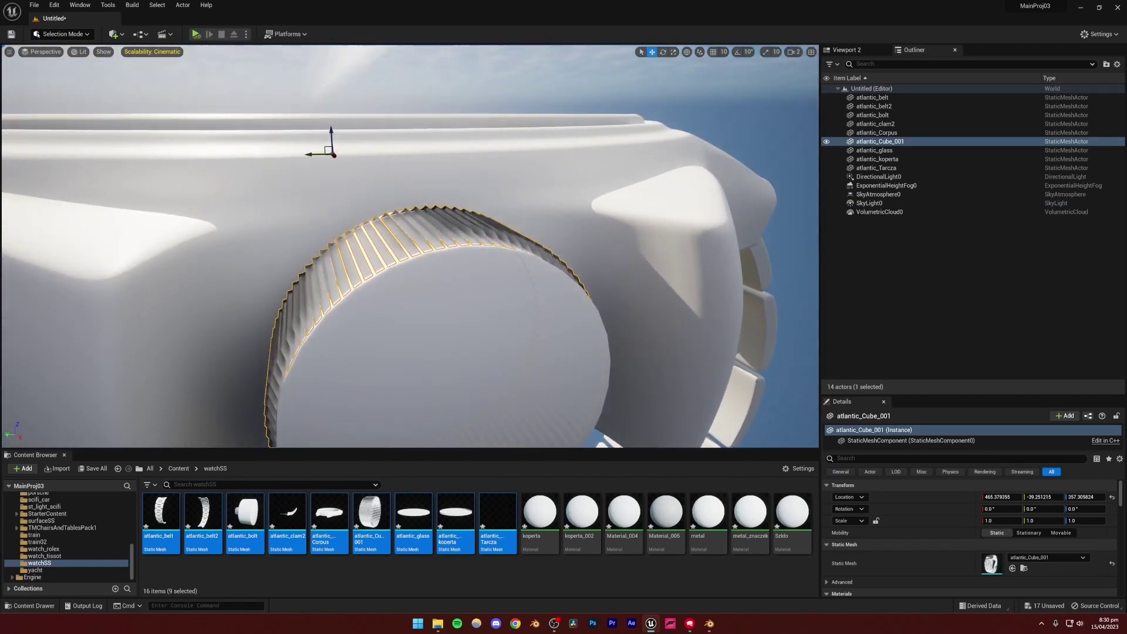
pyautogui.press('Escape')
pyautogui.moveTo(425, 307); pyautogui.dragTo(422, 259, button='right')
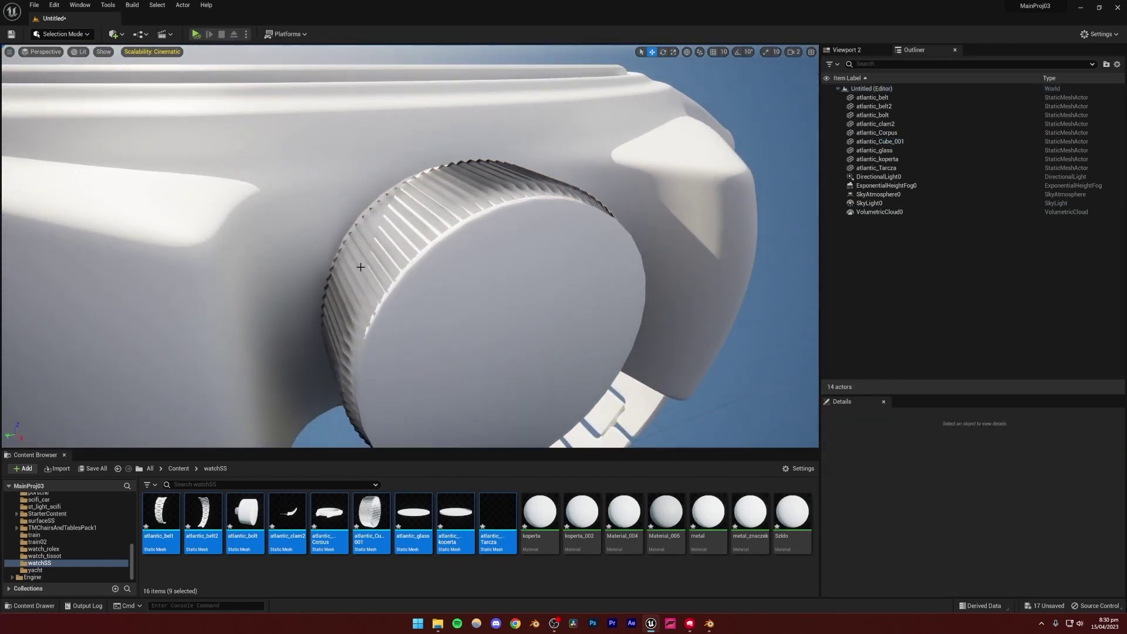
pyautogui.click(370, 258)
pyautogui.click(412, 295)
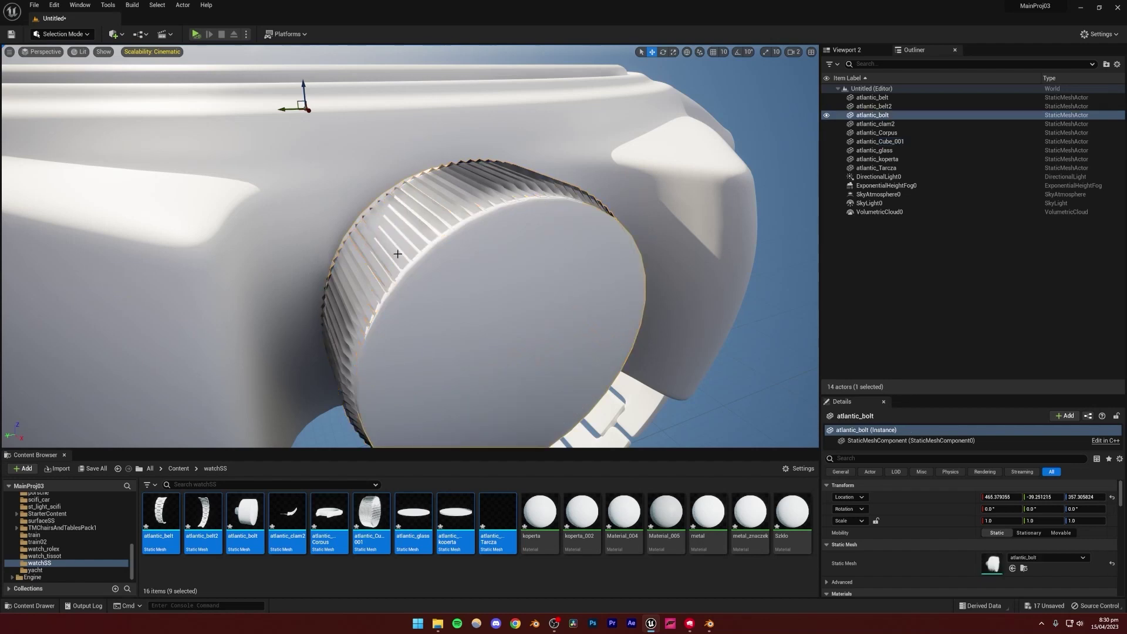
pyautogui.click(381, 261)
pyautogui.press('Escape')
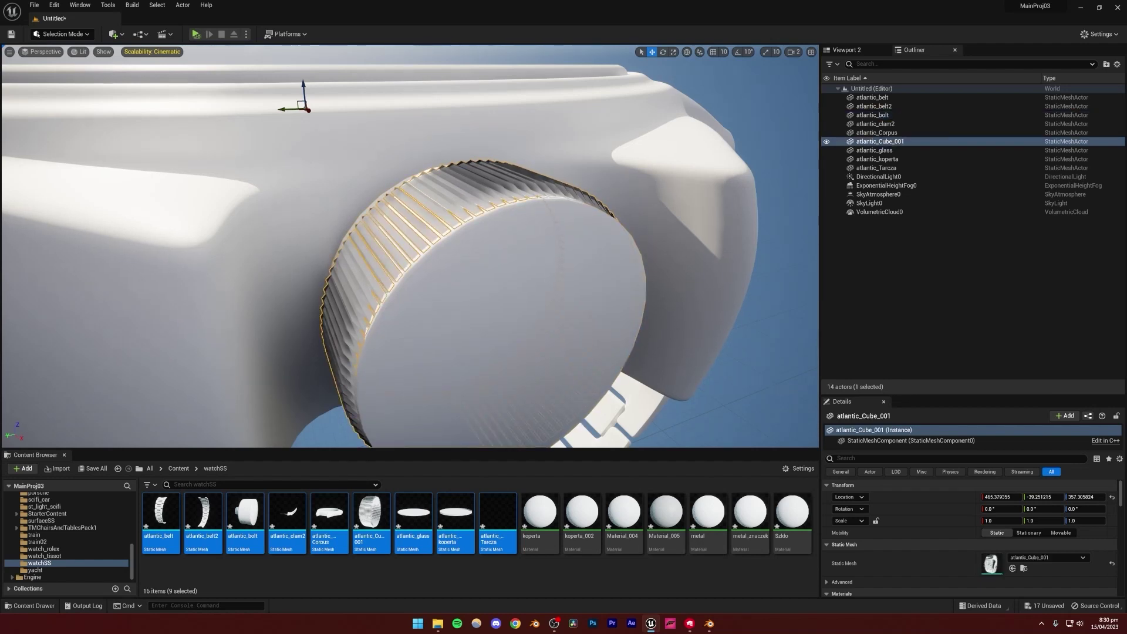
# - Switch to Blender and flip the normals of all faces on the crown's ribbed ring Cube.001
pyautogui.click(709, 623)
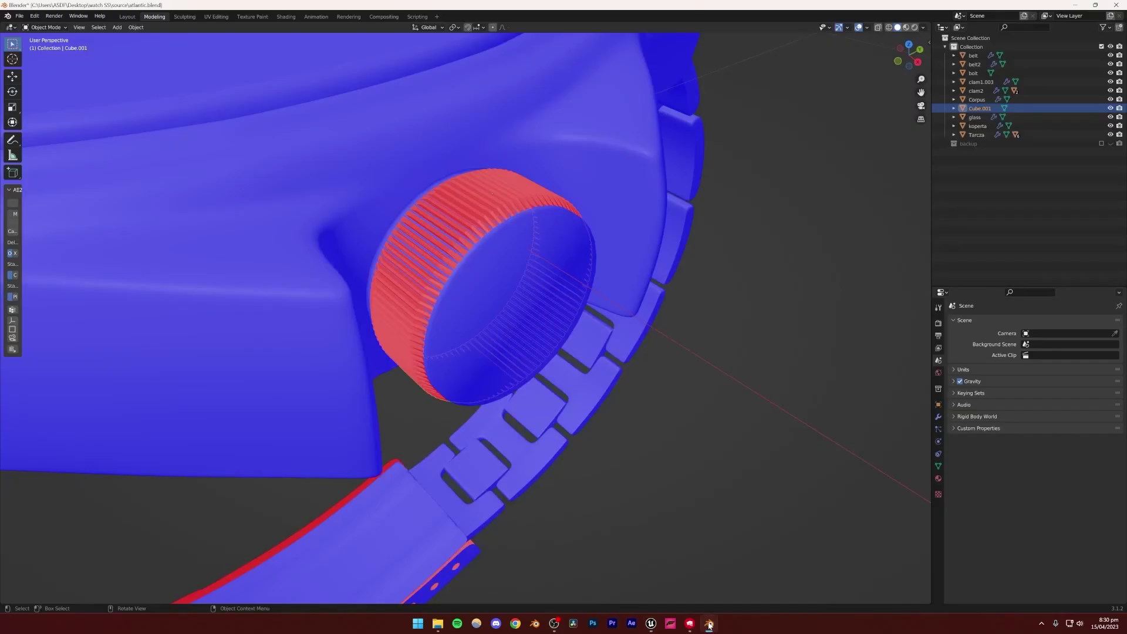
pyautogui.click(418, 308)
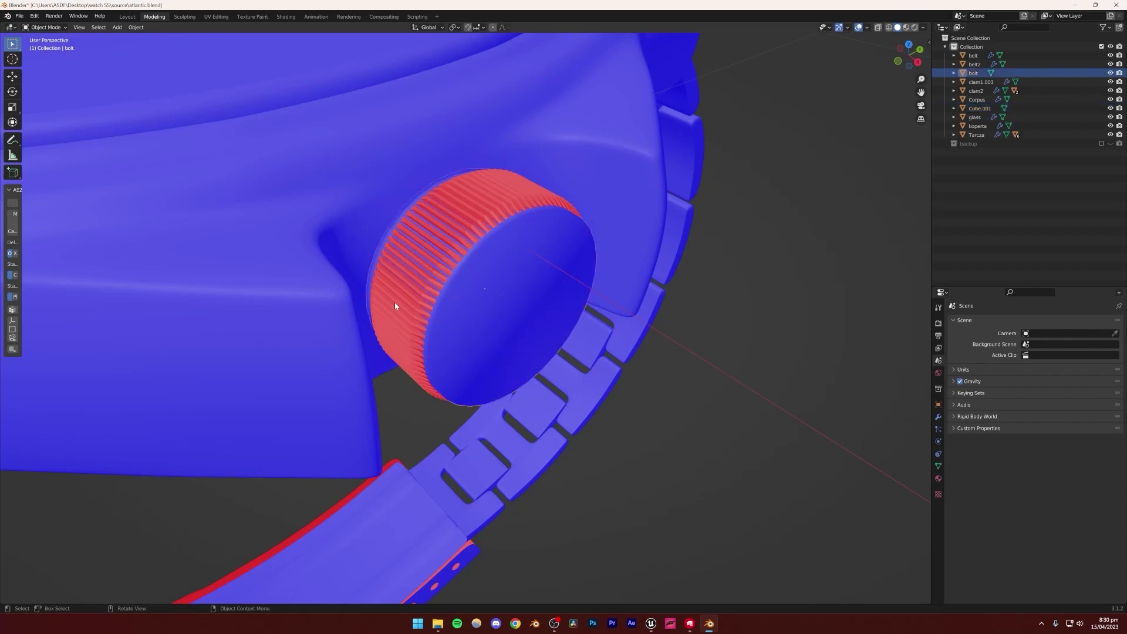
pyautogui.click(396, 300)
pyautogui.press('g')
pyautogui.rightClick(412, 310)
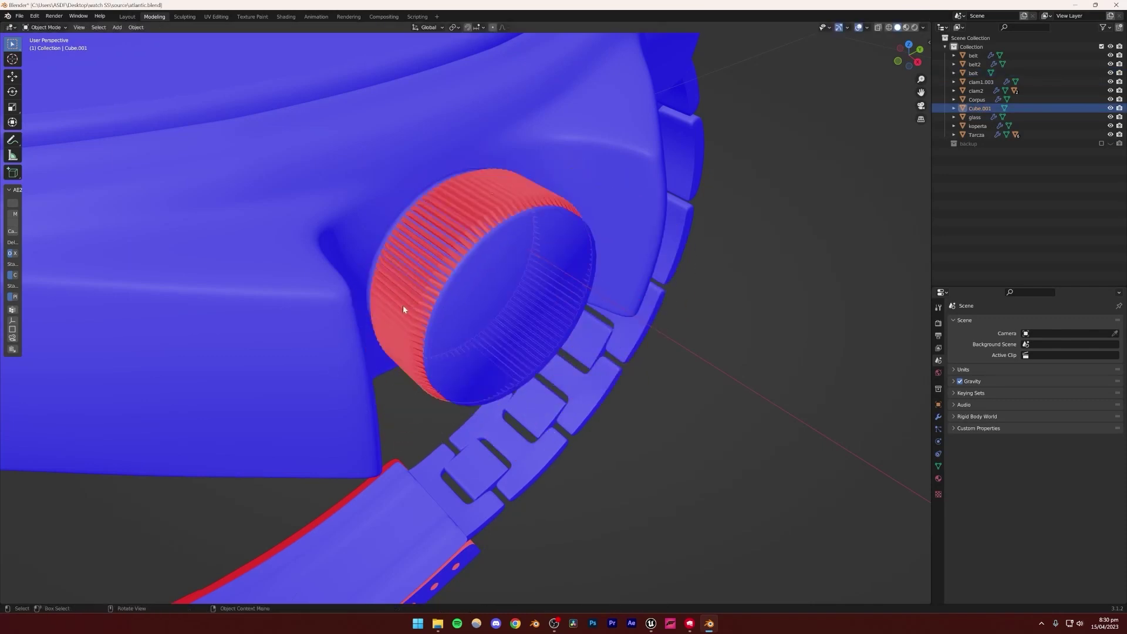
pyautogui.press('Tab')
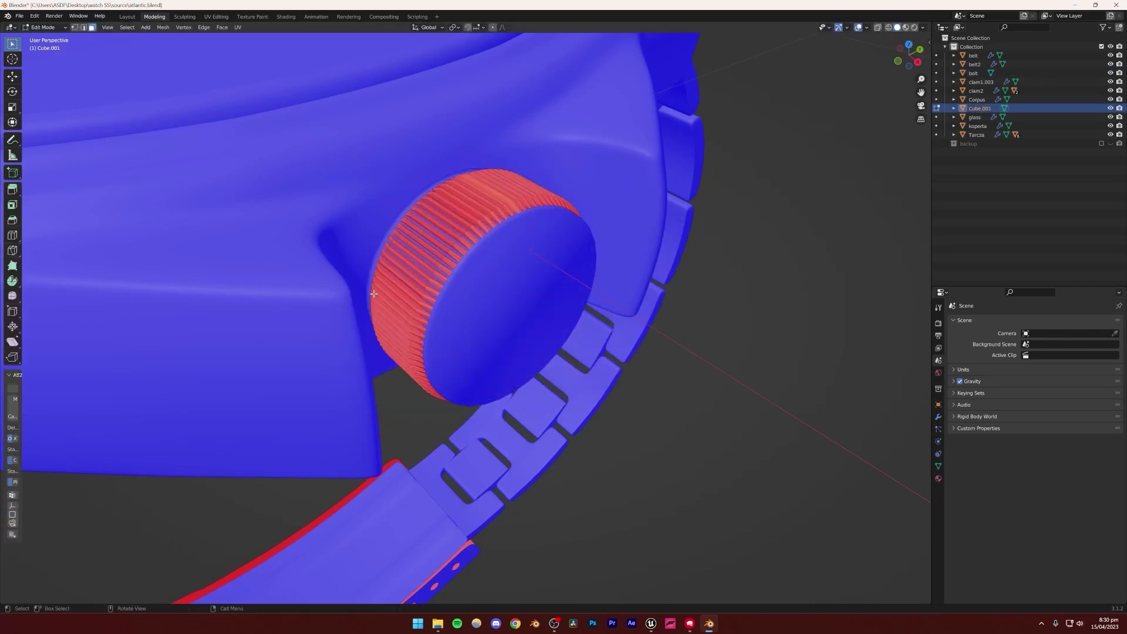
pyautogui.press('a')
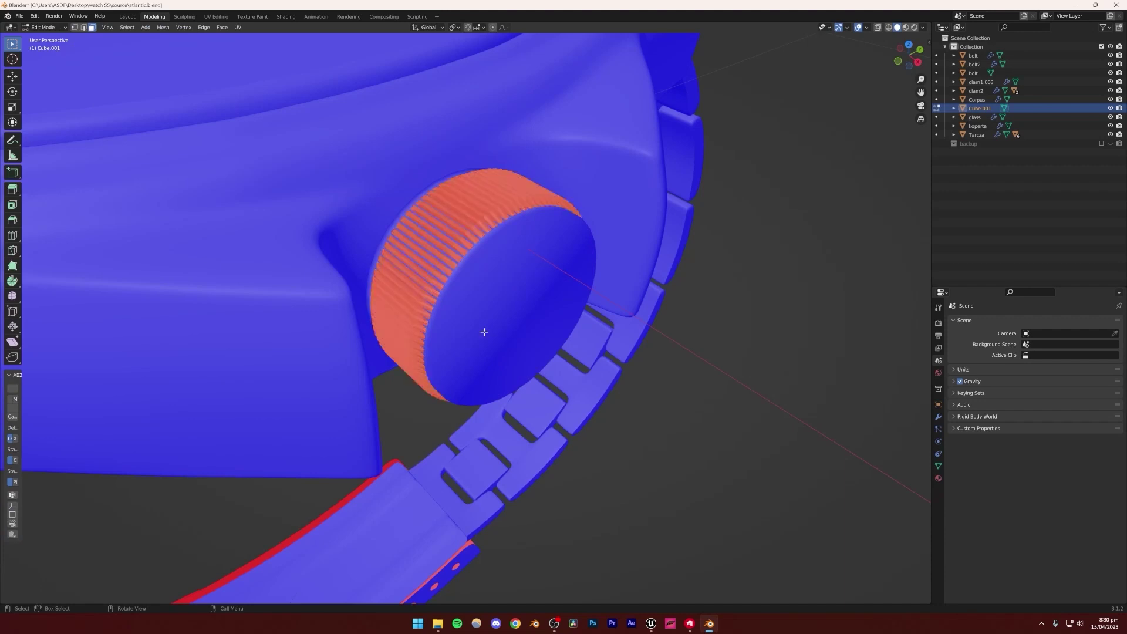
pyautogui.click(162, 27)
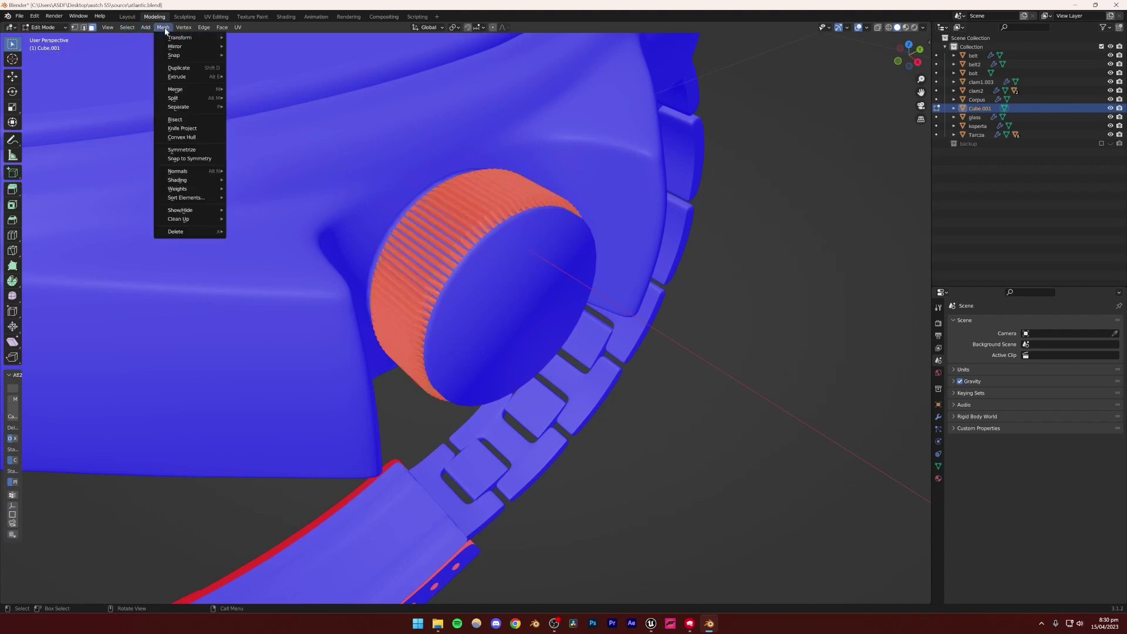
pyautogui.click(244, 172)
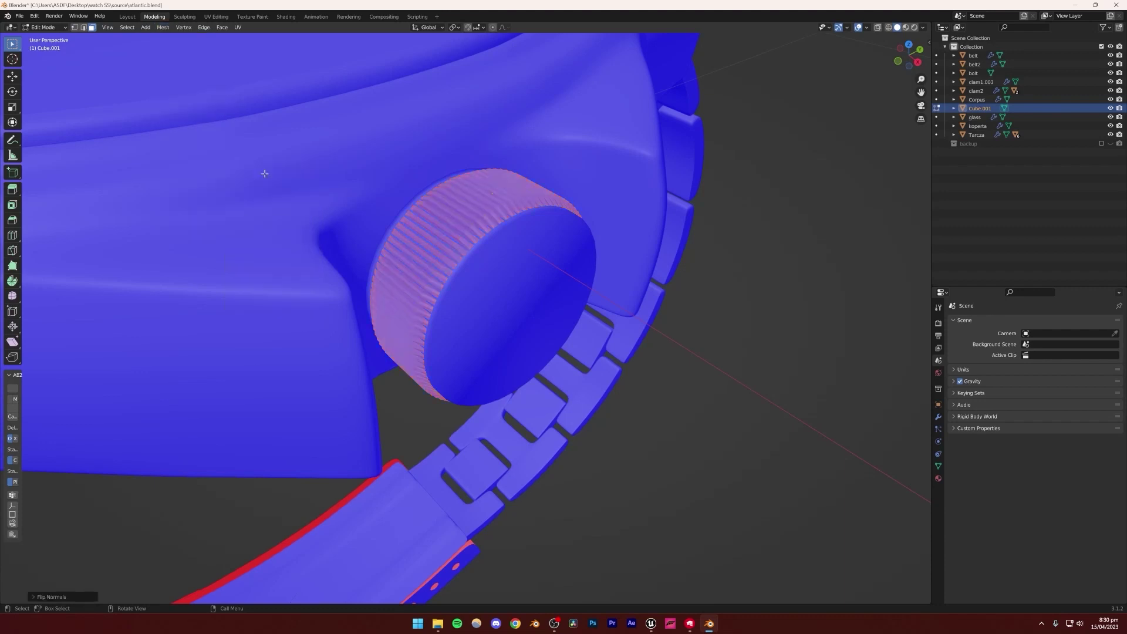
pyautogui.press('Tab')
pyautogui.click(733, 360)
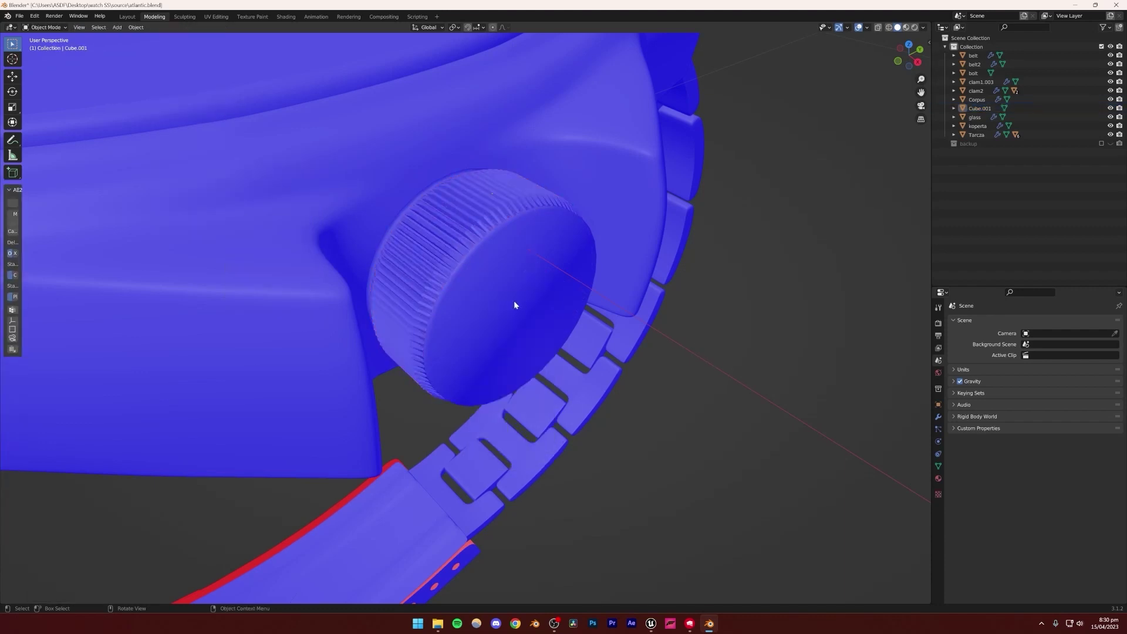
pyautogui.moveTo(512, 309); pyautogui.dragTo(584, 306, button='middle')
# - Switch to Unreal Engine, select the crown's ribbed ring atlantic_Cube_001 and activate Modeling mode
pyautogui.click(650, 623)
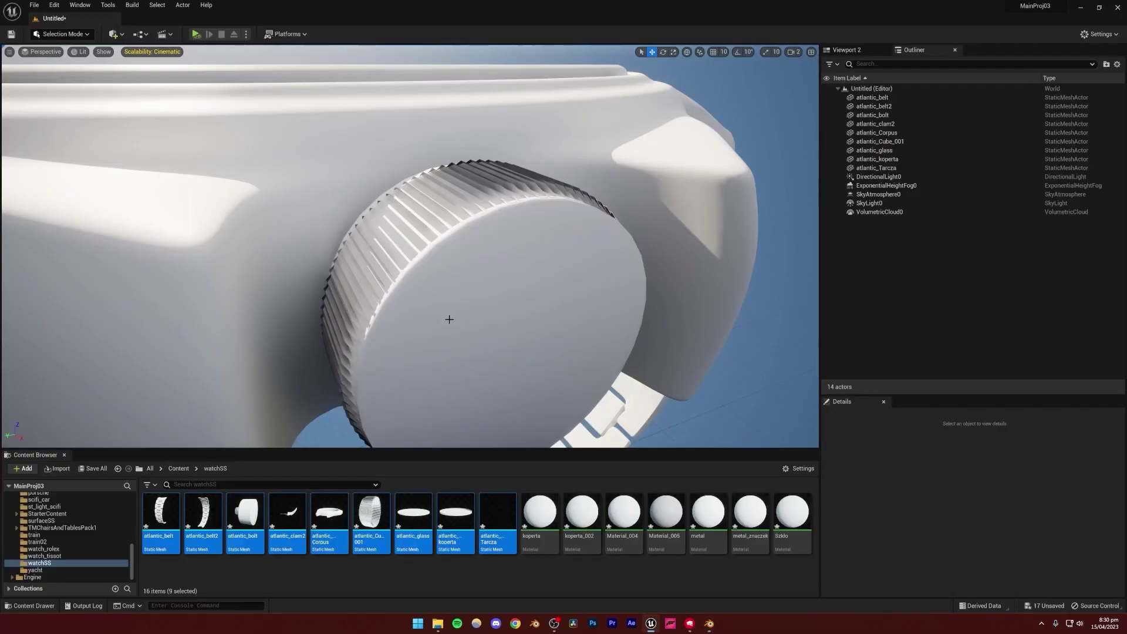
pyautogui.click(512, 570)
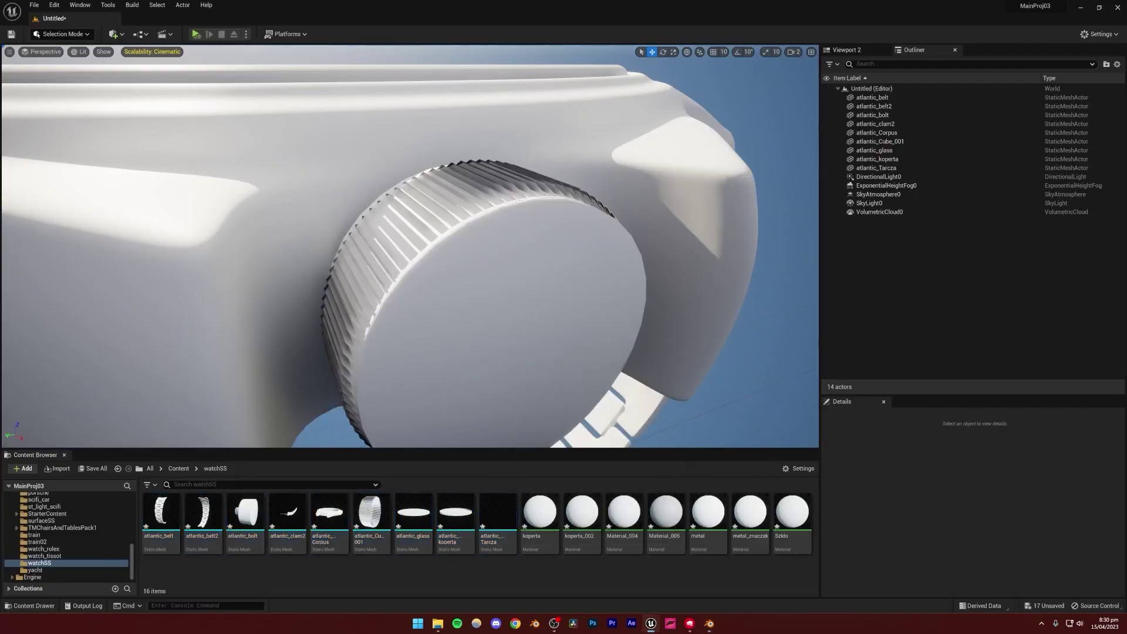
pyautogui.click(409, 242)
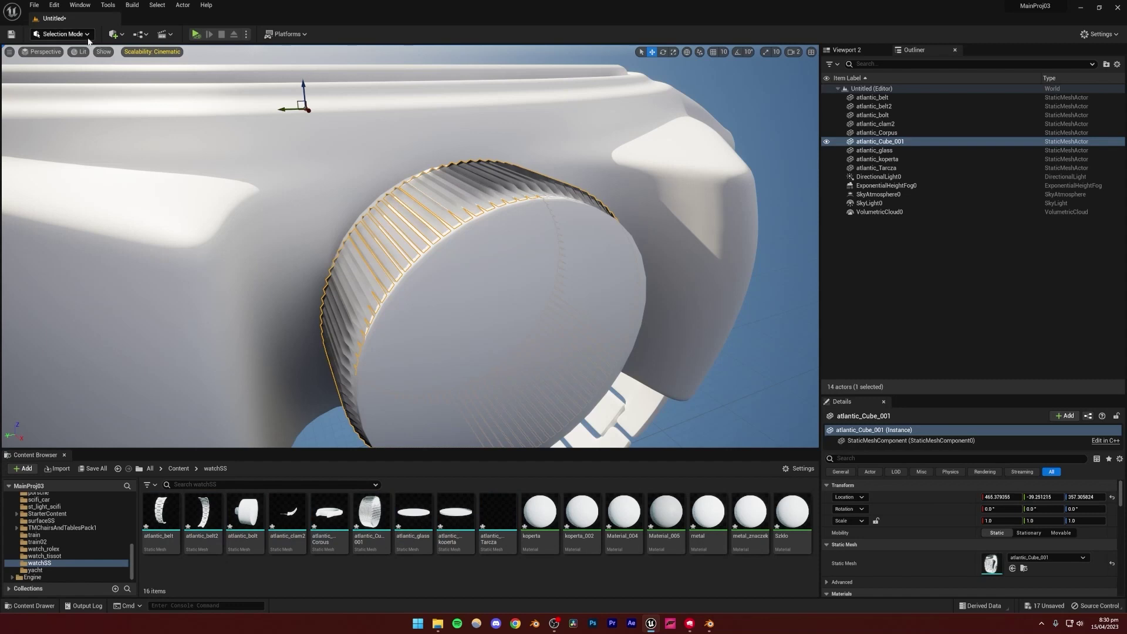
pyautogui.click(85, 35)
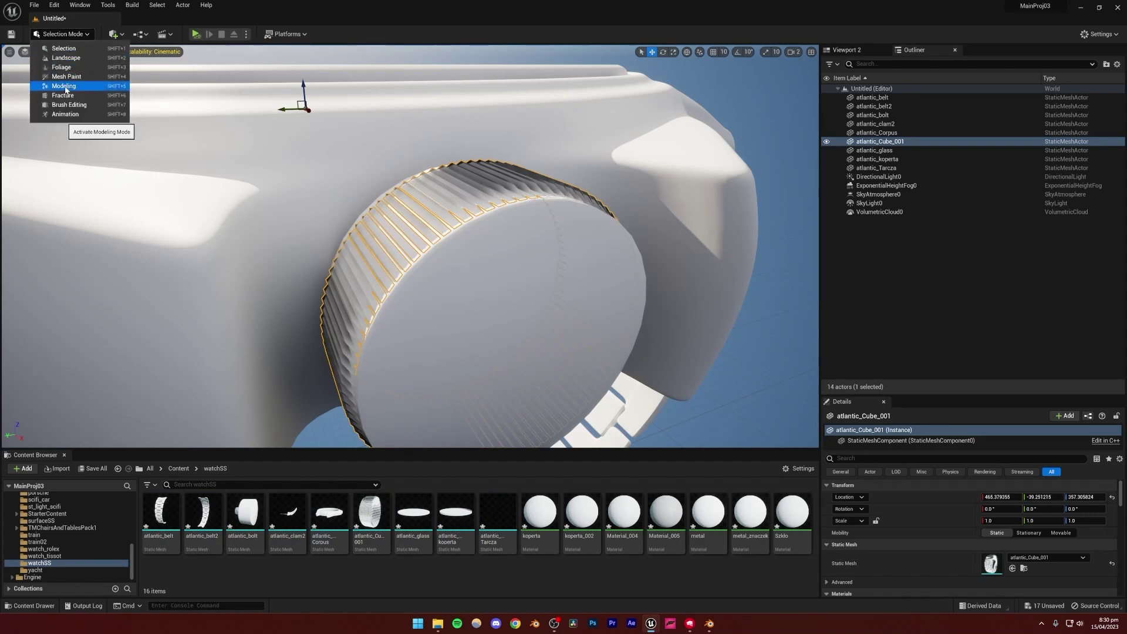
pyautogui.click(63, 86)
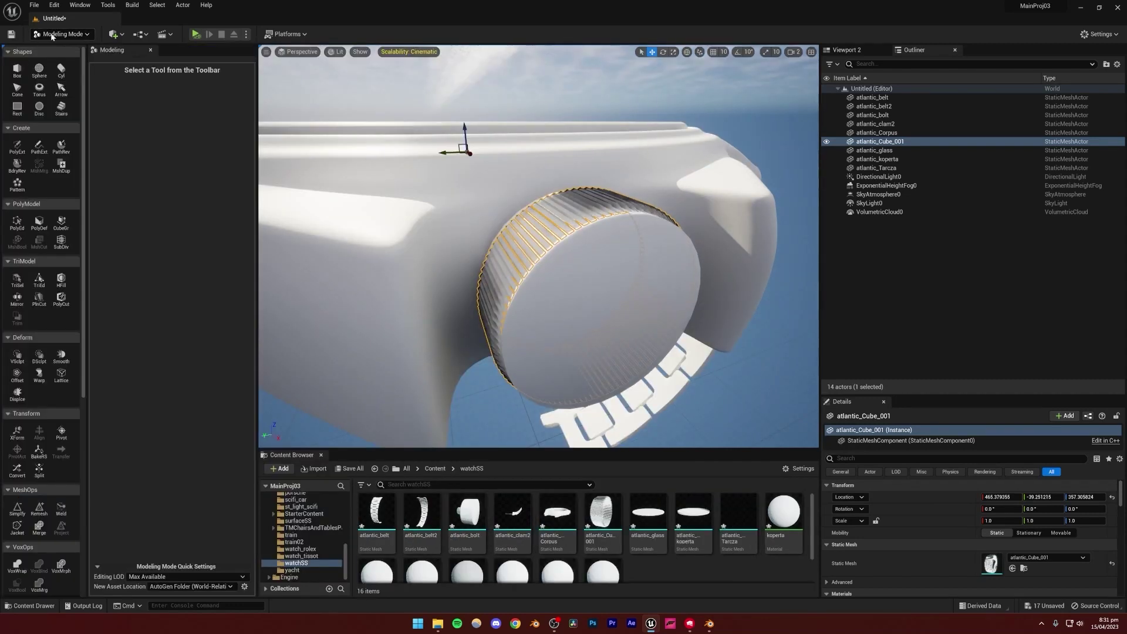
# - Invert the normals of the crown's ribbed ring with the Edit Normals tool, accept the change and deselect the mesh
pyautogui.scroll(-4, 57, 271)
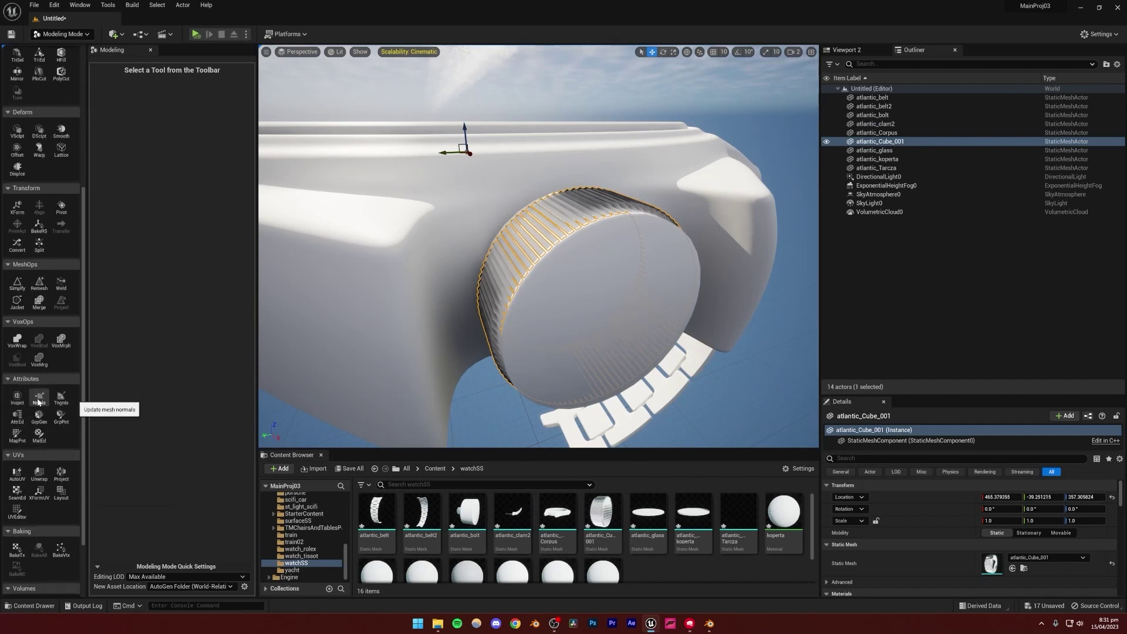
pyautogui.click(38, 399)
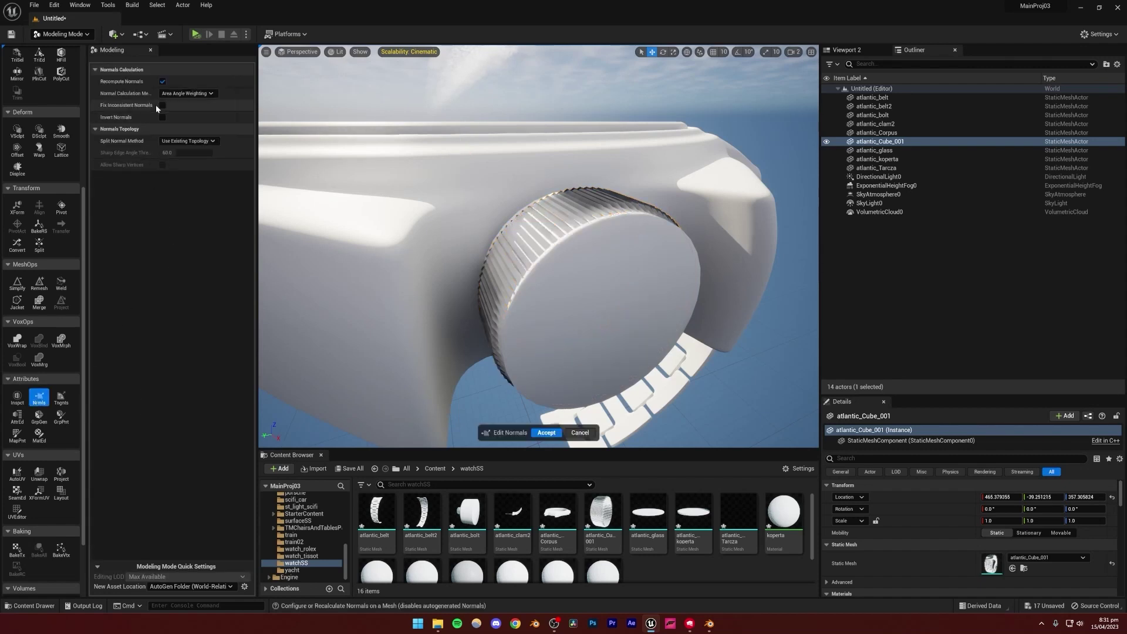
pyautogui.click(162, 117)
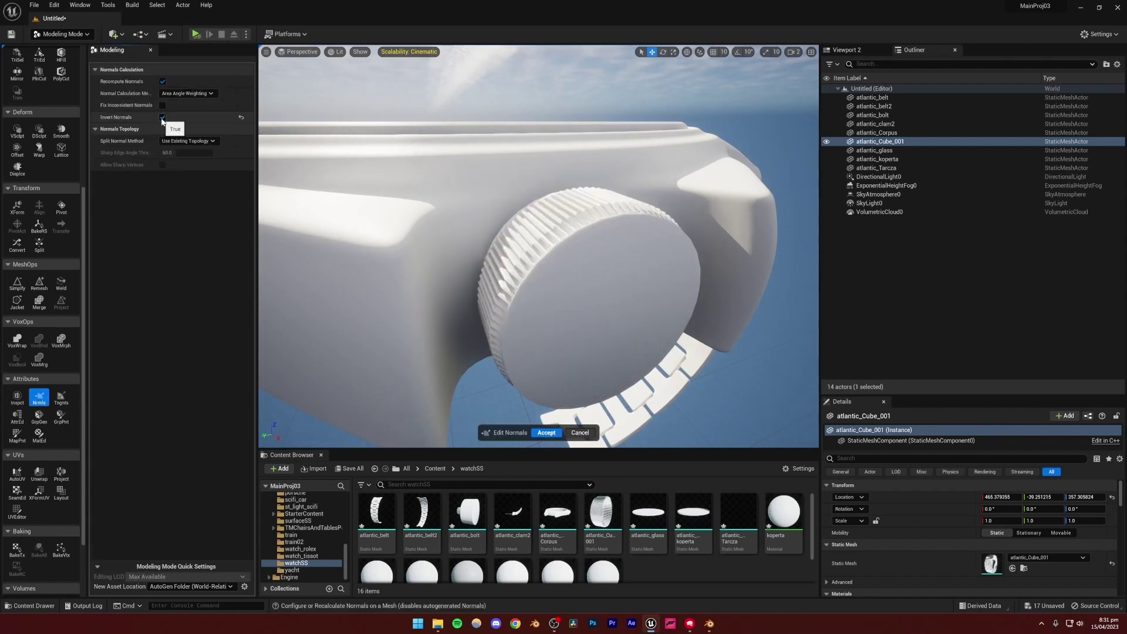
pyautogui.moveTo(527, 250); pyautogui.dragTo(536, 319, button='right')
pyautogui.moveTo(540, 224)
pyautogui.mouseDown(button='right')
pyautogui.moveTo(538, 237)
pyautogui.moveTo(539, 223)
pyautogui.mouseUp(button='right')
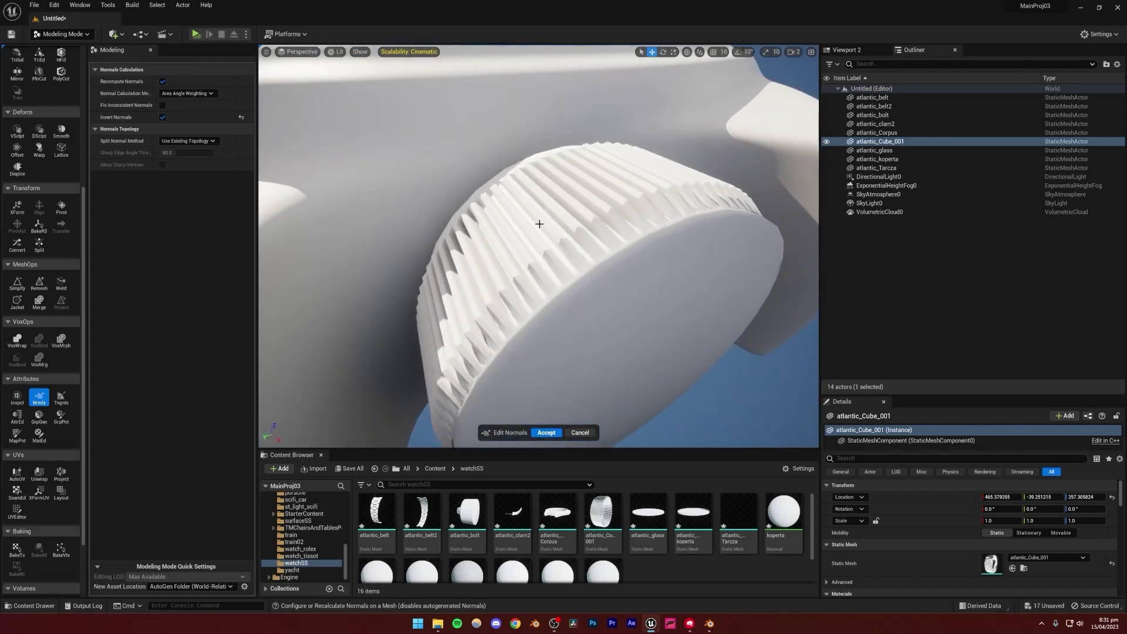
pyautogui.click(162, 117)
pyautogui.click(162, 117)
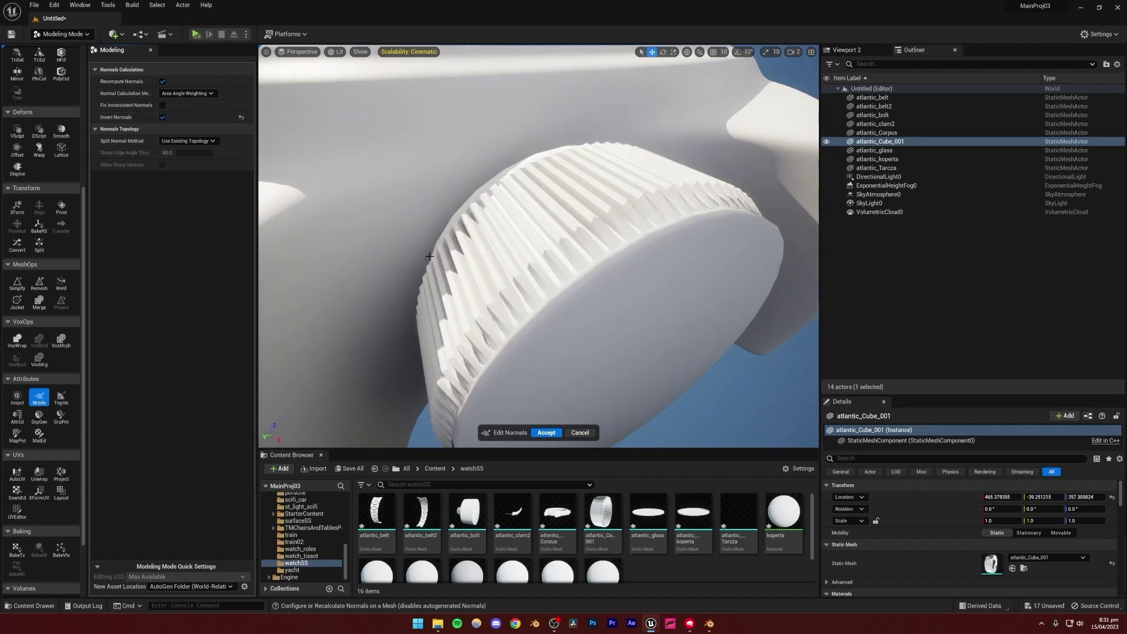
pyautogui.click(547, 432)
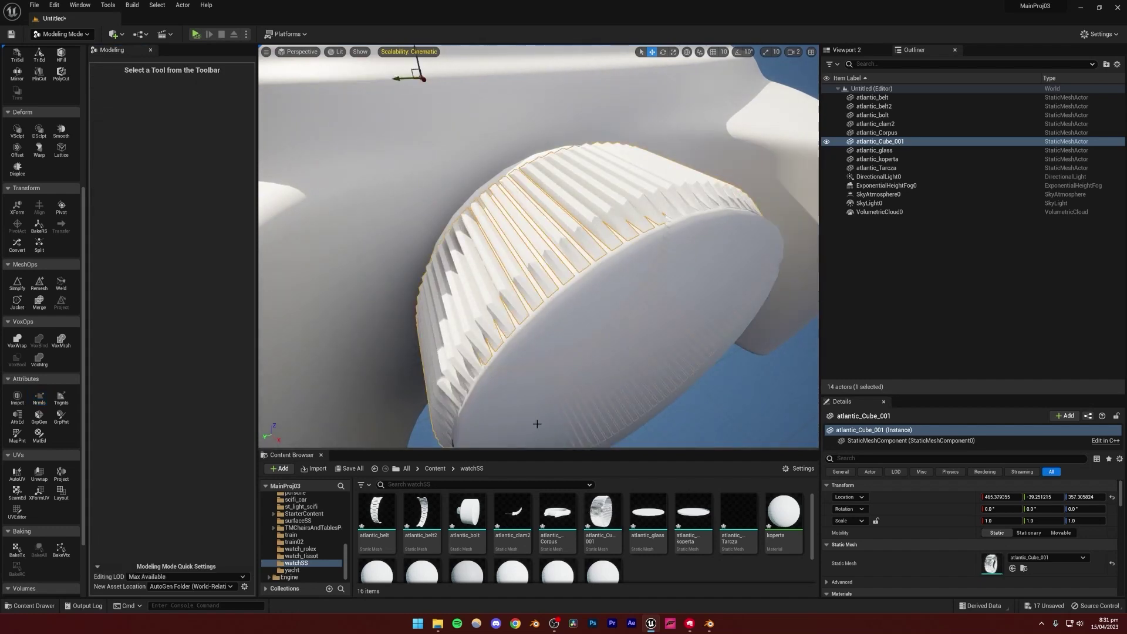
pyautogui.click(715, 391)
pyautogui.moveTo(714, 391); pyautogui.dragTo(663, 358, button='right')
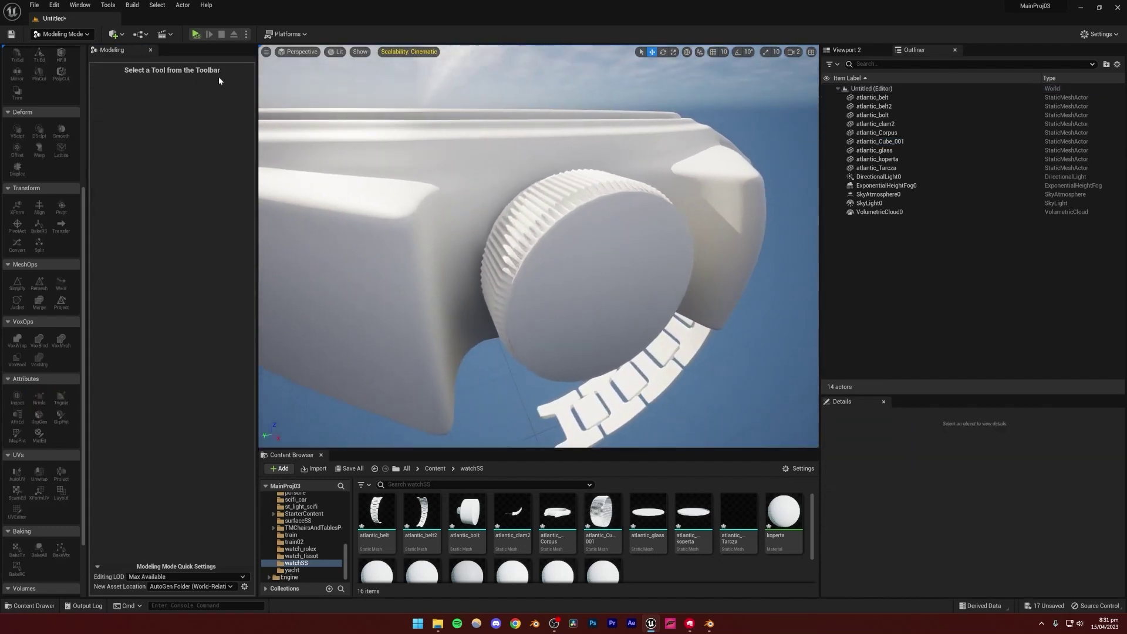
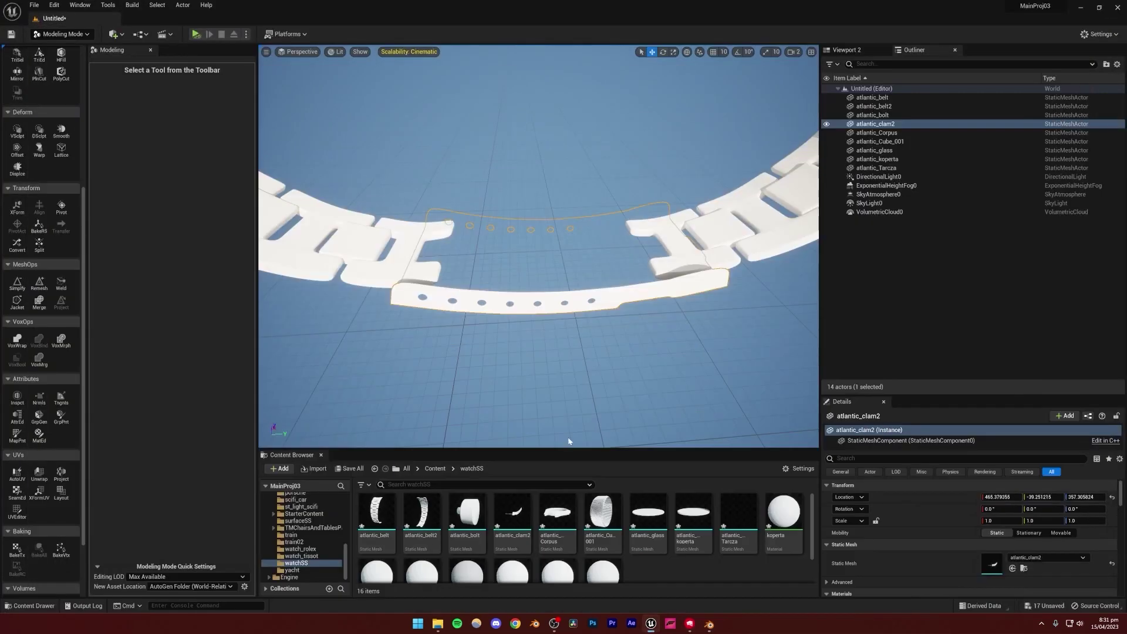
# - Examine the clasp plate atlantic_clam2 and the adjoining bracelet ends from several angles for missing geometry
pyautogui.click(497, 290)
pyautogui.moveTo(497, 290); pyautogui.dragTo(402, 260, button='right')
pyautogui.press('w')
pyautogui.press('a')
pyautogui.moveTo(504, 241); pyautogui.dragTo(282, 311, button='right')
pyautogui.press('s')
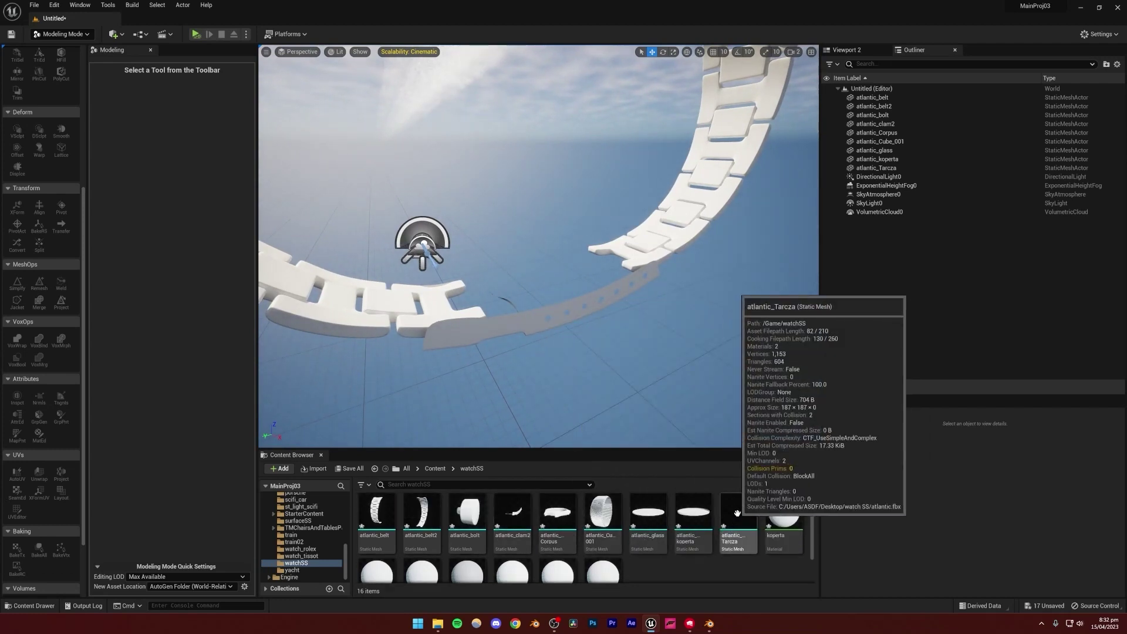
# - Try placing the atlantic_Tarcza mesh in the level below the clasp, and undo the placement
pyautogui.moveTo(733, 524); pyautogui.dragTo(707, 362)
pyautogui.moveTo(557, 356); pyautogui.dragTo(557, 372)
pyautogui.moveTo(621, 367); pyautogui.dragTo(634, 394, button='right')
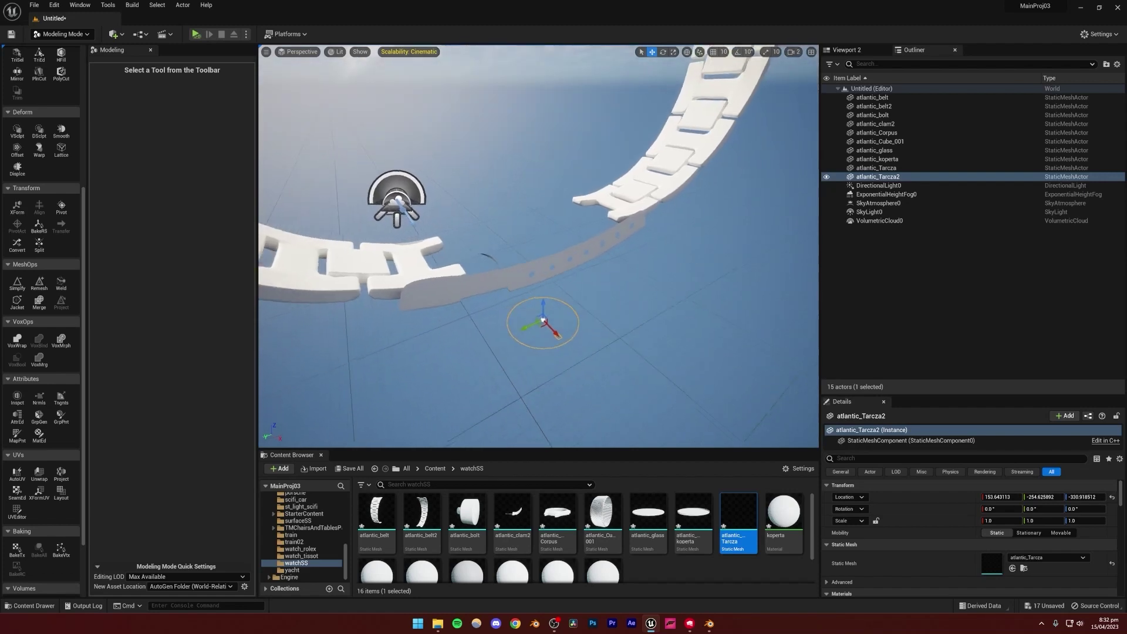
pyautogui.press('w')
pyautogui.hotkey('ctrl', 'z')
# - Examine the whole bracelet and its clasp from farther away for missing parts
pyautogui.press('s')
pyautogui.moveTo(598, 329); pyautogui.dragTo(751, 367, button='right')
pyautogui.press('e')
pyautogui.press('w')
pyautogui.press('a')
pyautogui.moveTo(552, 328); pyautogui.dragTo(468, 354, button='right')
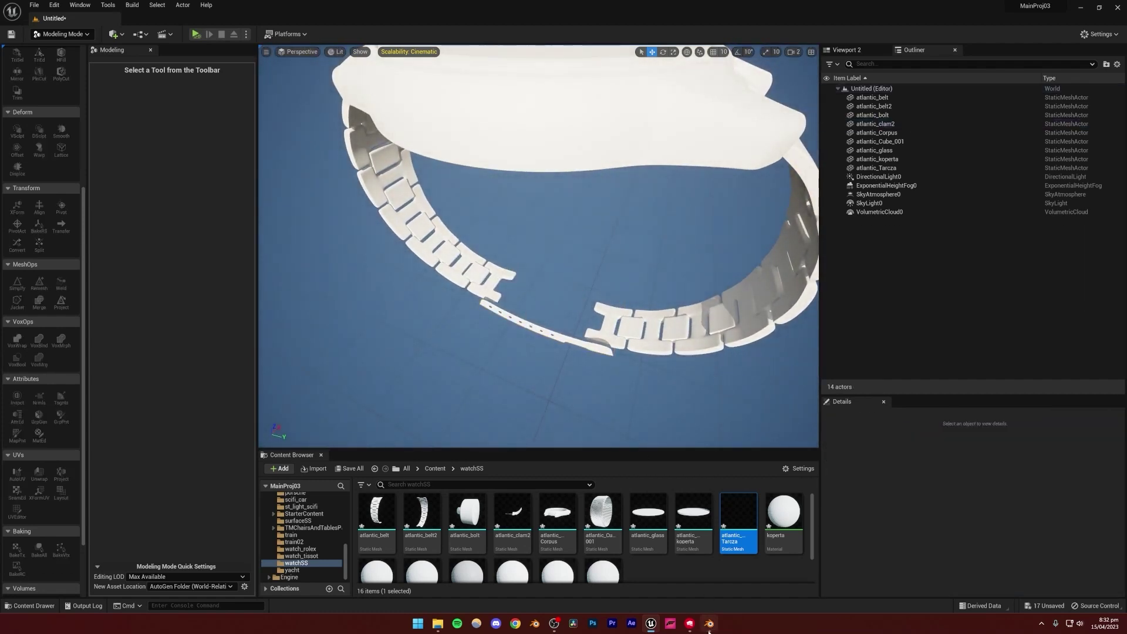
# - Switch to Blender and inspect the clasp parts, expanding clam2's hierarchy and selecting its child pin1.001
pyautogui.click(709, 623)
pyautogui.scroll(-5, 505, 400)
pyautogui.moveTo(505, 400); pyautogui.dragTo(487, 332, button='middle')
pyautogui.click(487, 331)
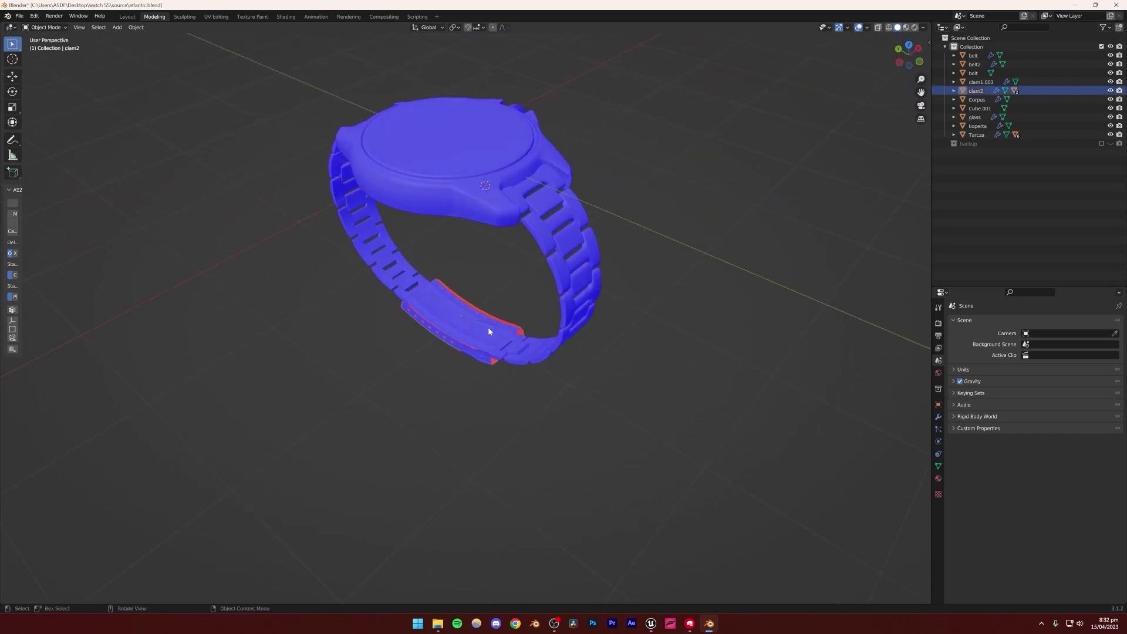
pyautogui.click(670, 283)
pyautogui.moveTo(529, 230); pyautogui.dragTo(503, 412, button='middle')
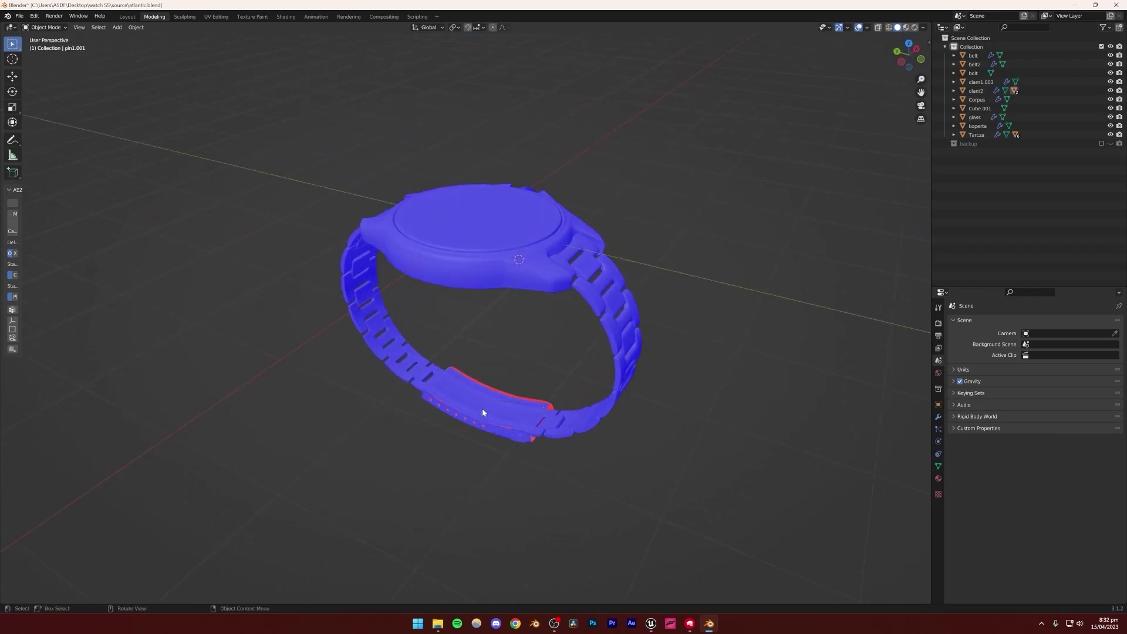
pyautogui.click(485, 403)
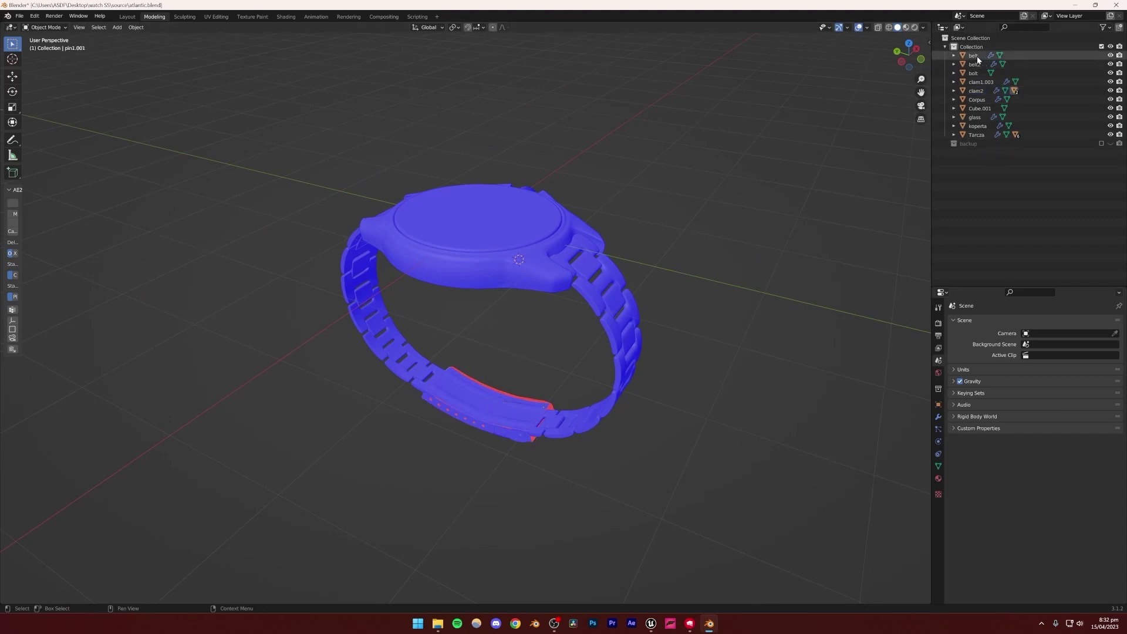
pyautogui.click(953, 90)
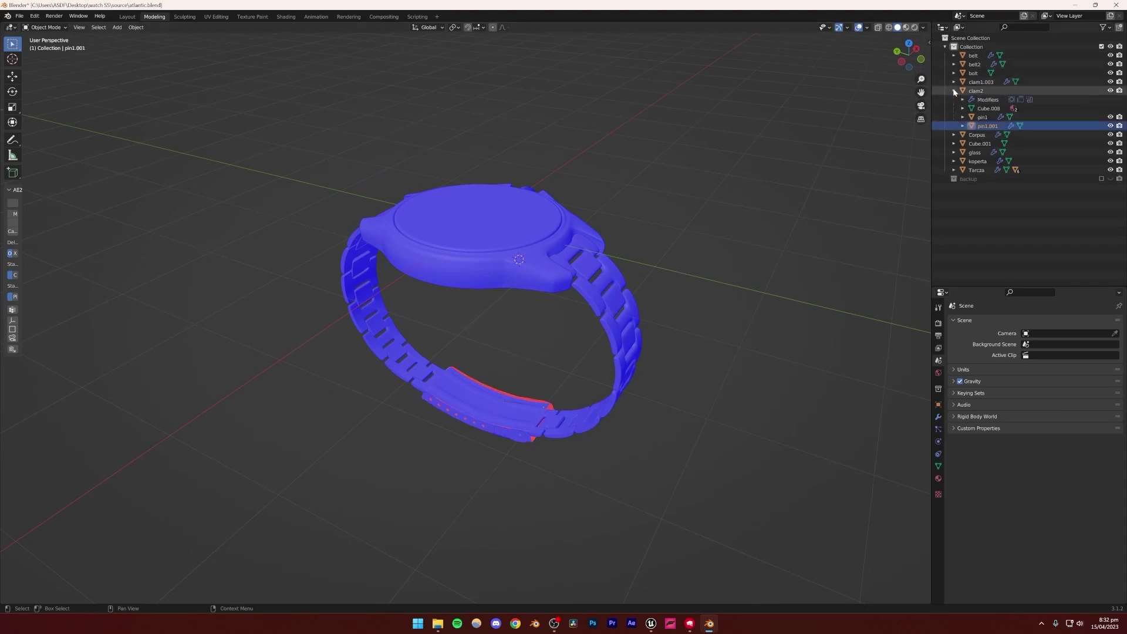
pyautogui.click(989, 126)
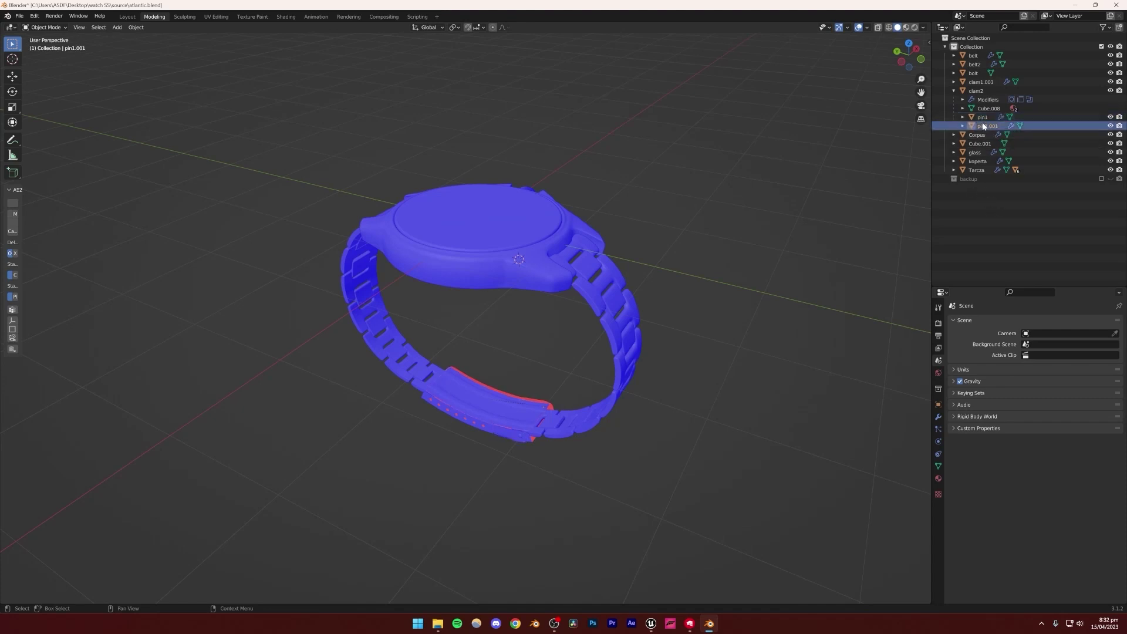
# - Try moving pin1.001 and pin1 out of the clam2 hierarchy, and undo both moves
pyautogui.moveTo(985, 129); pyautogui.dragTo(981, 201)
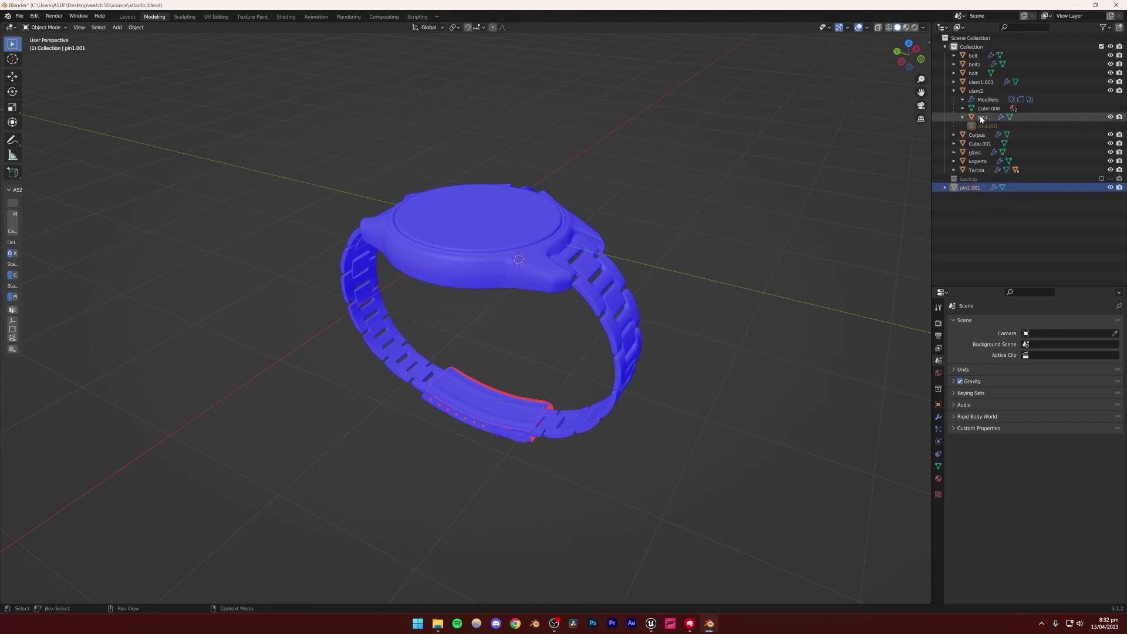
pyautogui.moveTo(980, 117); pyautogui.dragTo(973, 206)
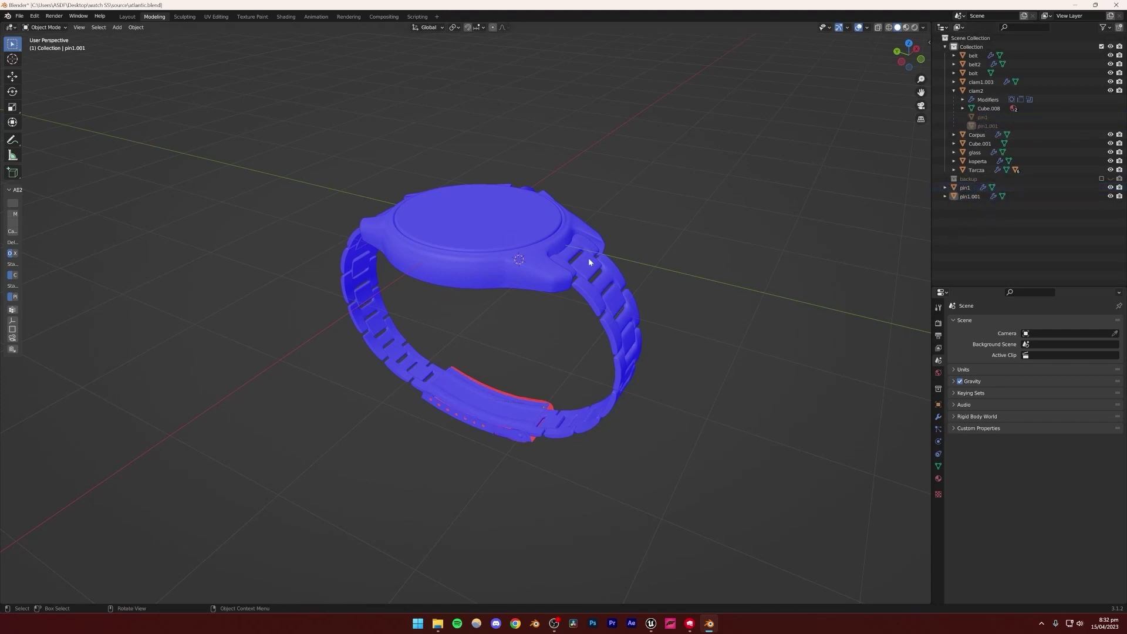
pyautogui.hotkey('ctrl', 'z')
pyautogui.hotkey('ctrl', 'z')
# - Delete the backup collection from the scene hierarchy
pyautogui.click(965, 249)
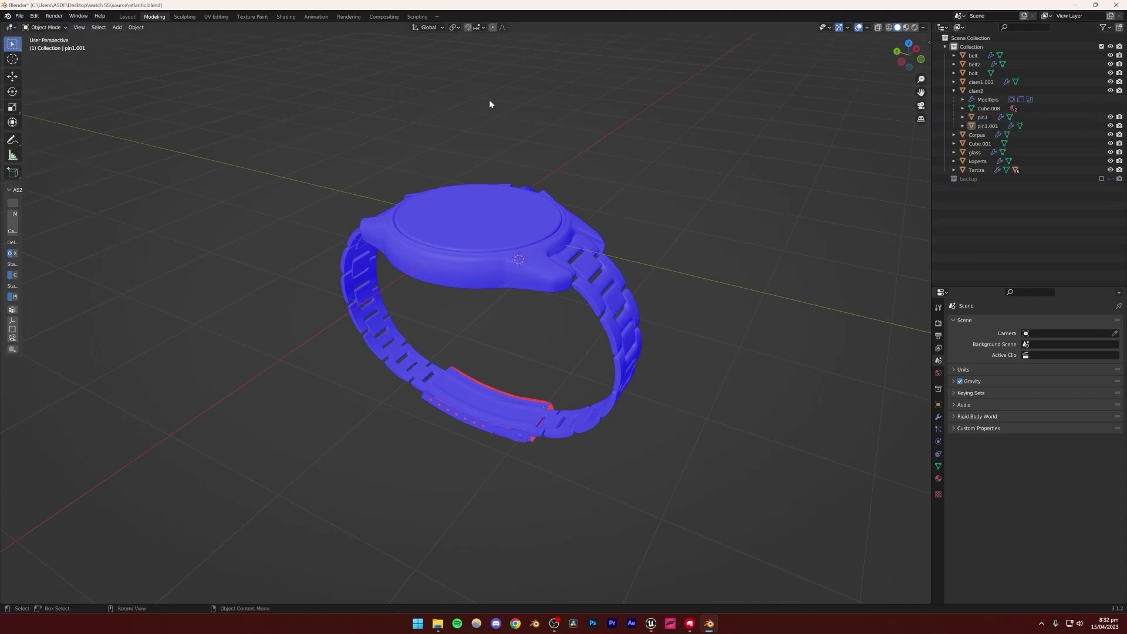
pyautogui.click(967, 179)
pyautogui.press('x')
# - Export the scene as atlantic.fbx into the watch SS folder, deleting the old atlantic.fbx there first
pyautogui.click(19, 16)
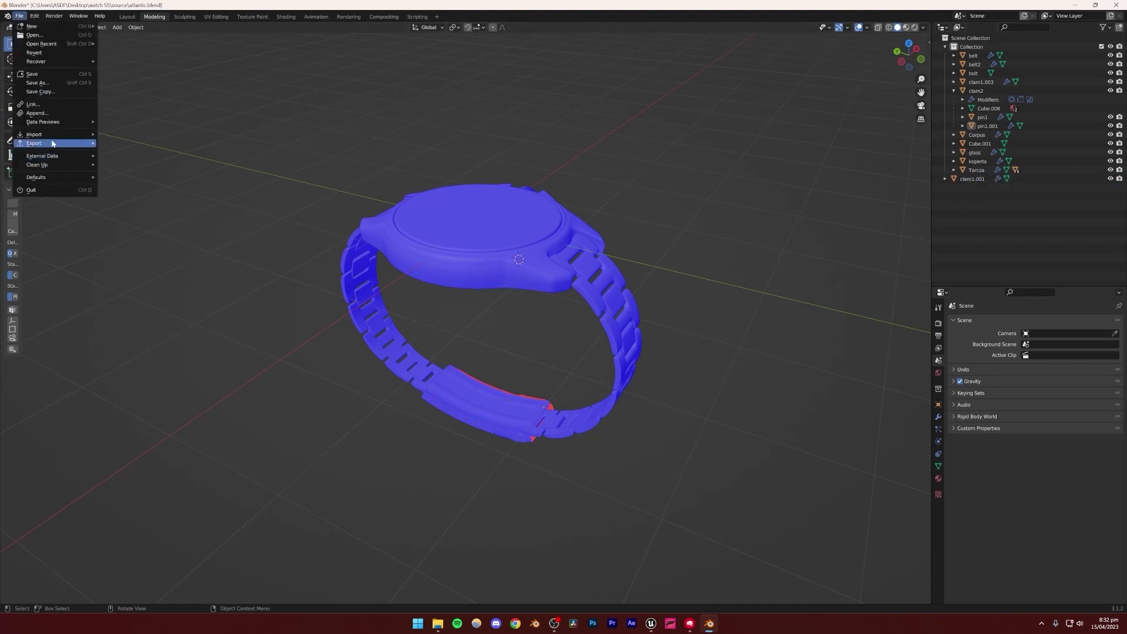
pyautogui.moveTo(52, 143)
pyautogui.click(123, 215)
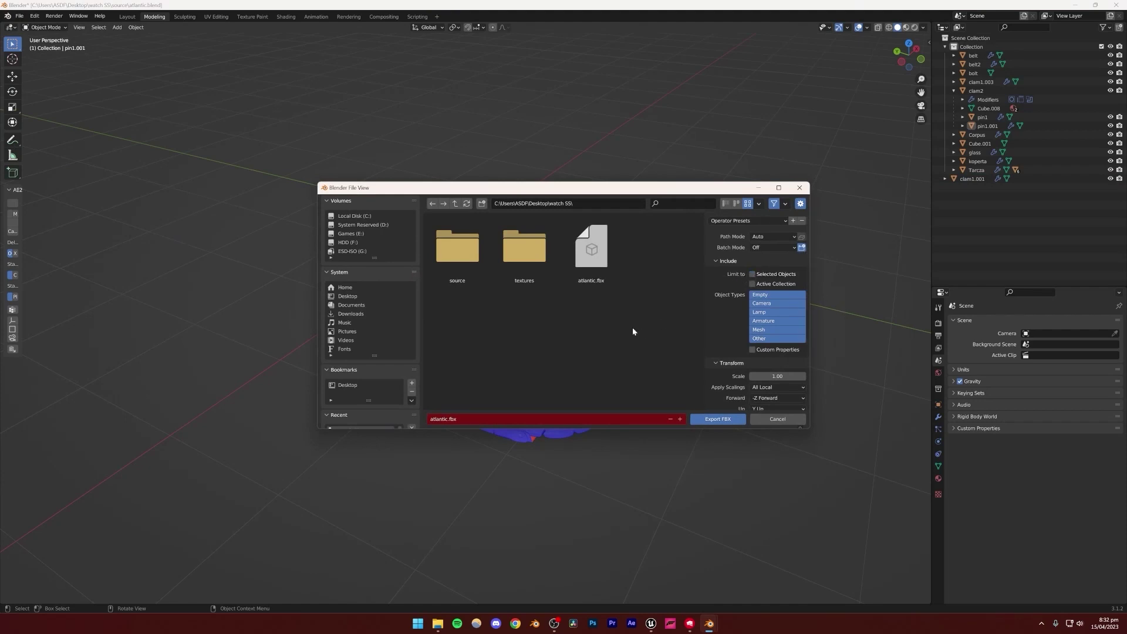
pyautogui.moveTo(615, 187); pyautogui.dragTo(1053, 321)
pyautogui.click(487, 405)
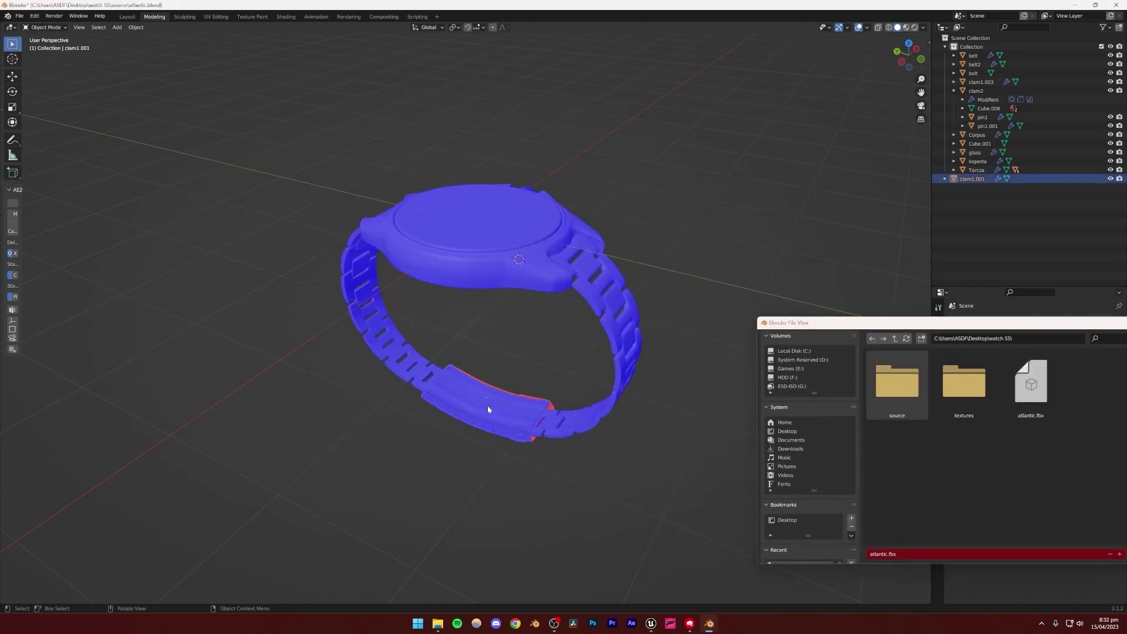
pyautogui.click(420, 367)
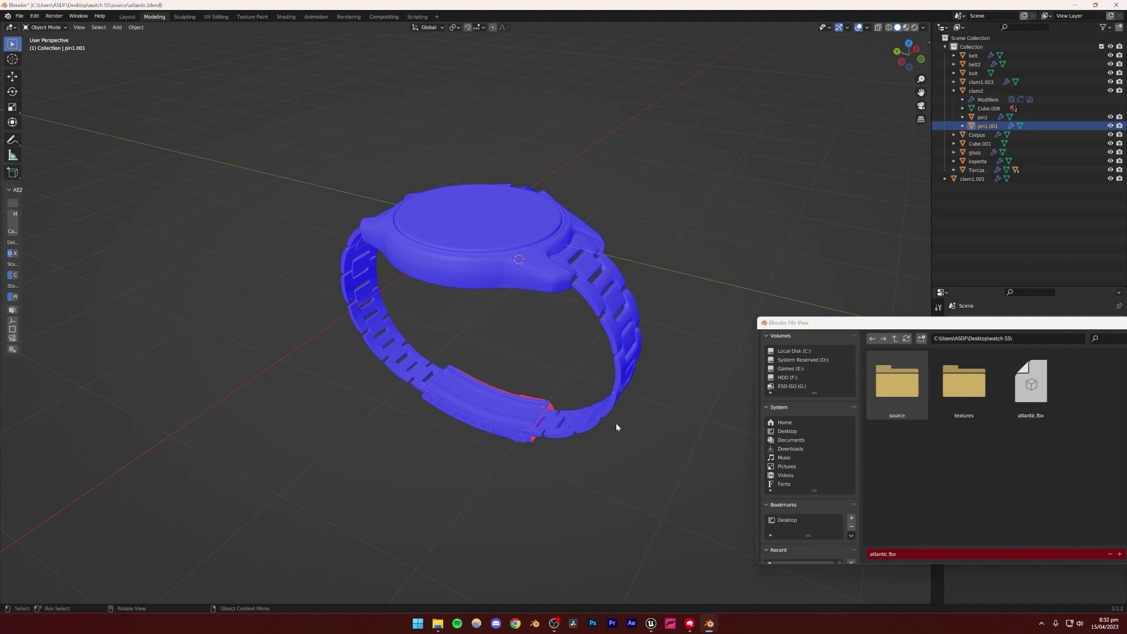
pyautogui.click(504, 318)
pyautogui.moveTo(892, 329); pyautogui.dragTo(383, 271)
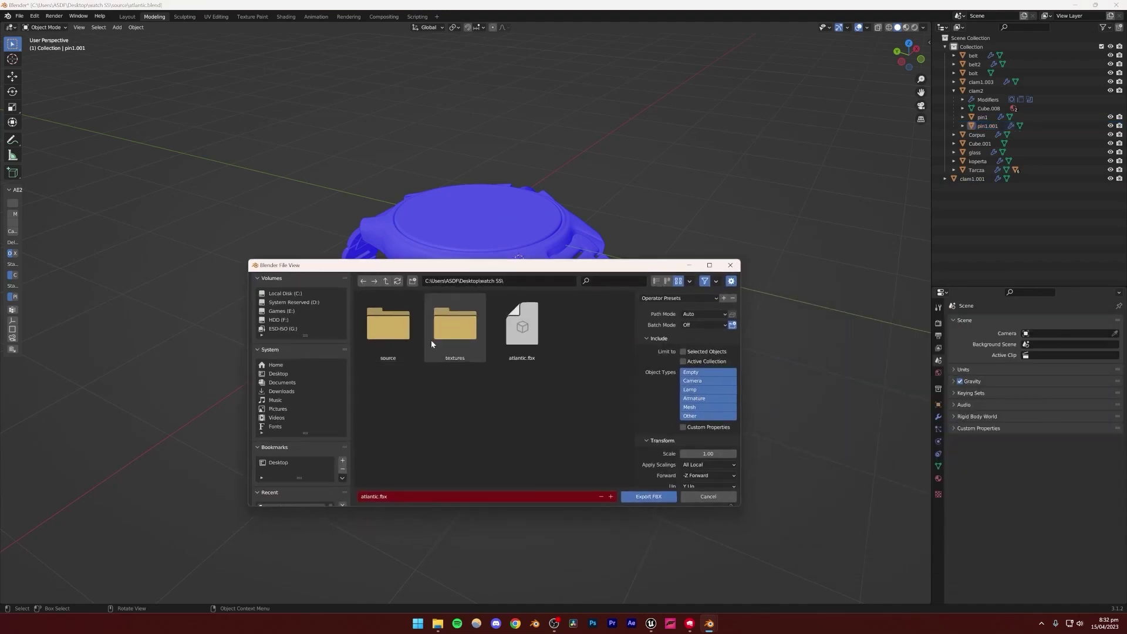
pyautogui.click(518, 358)
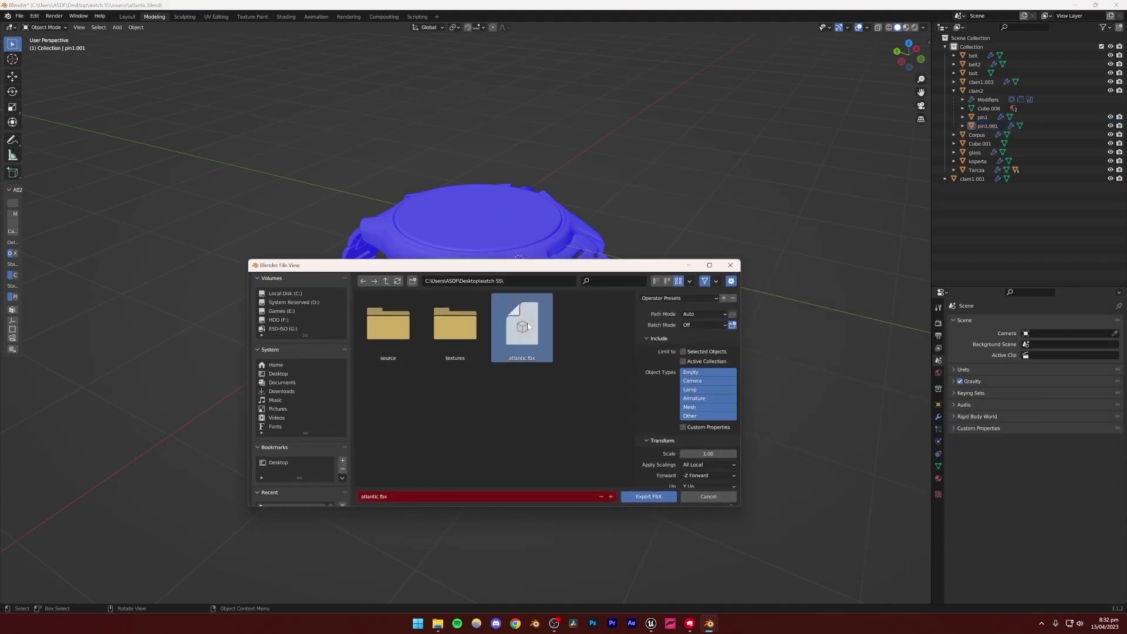
pyautogui.press('Delete')
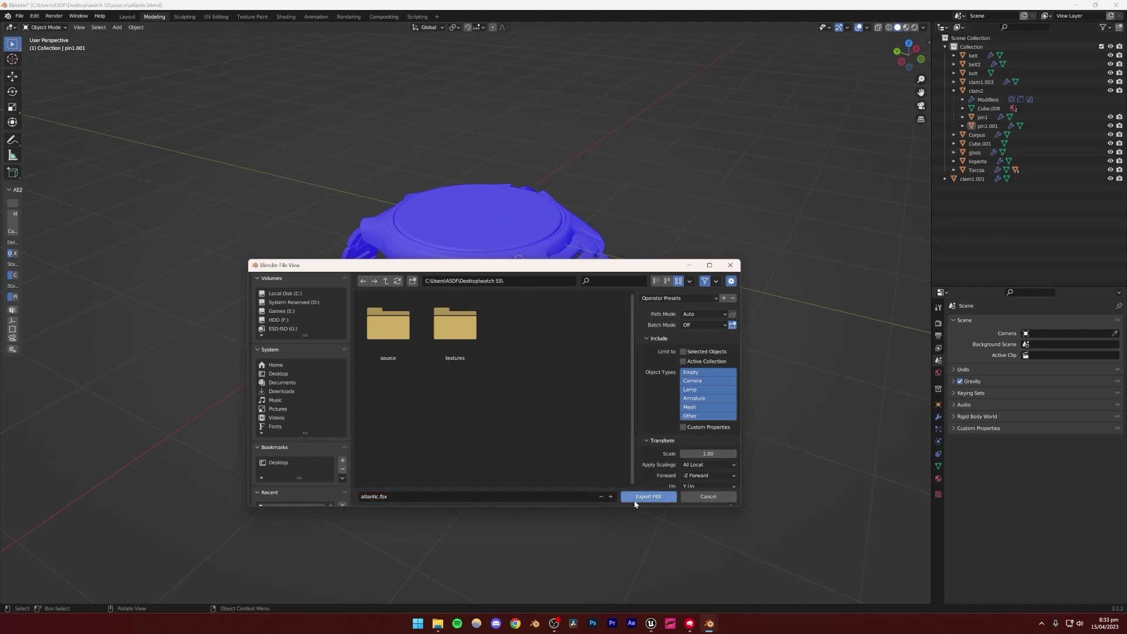
pyautogui.click(634, 498)
# - Switch to Unreal Engine and change from Modeling mode to Selection mode
pyautogui.click(650, 622)
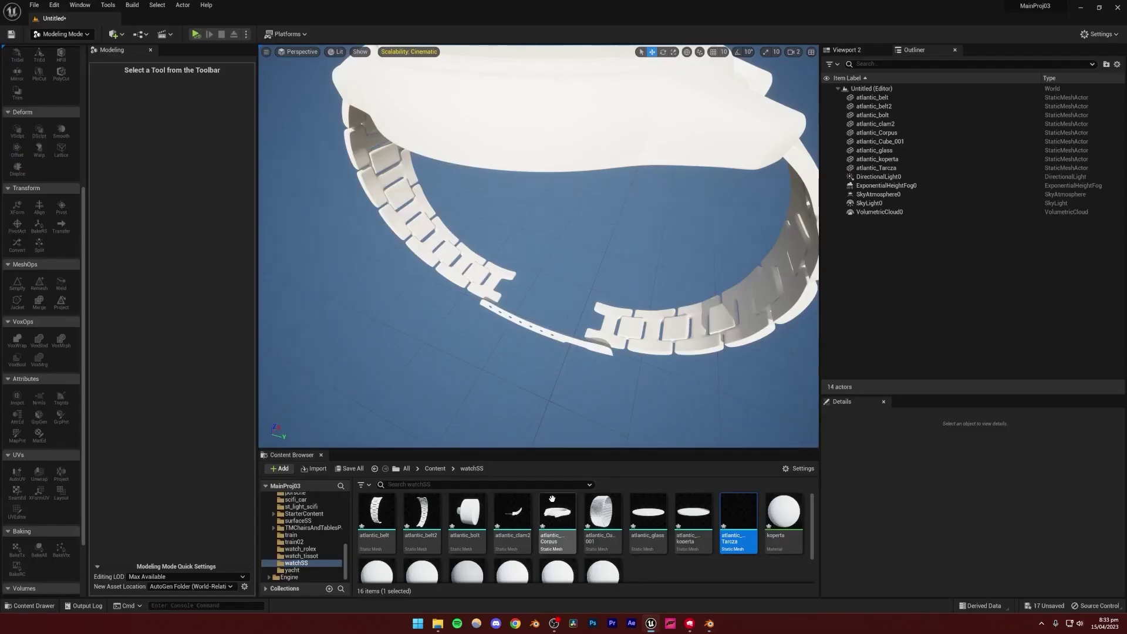
pyautogui.click(62, 34)
pyautogui.click(56, 48)
pyautogui.scroll(-5, 443, 237)
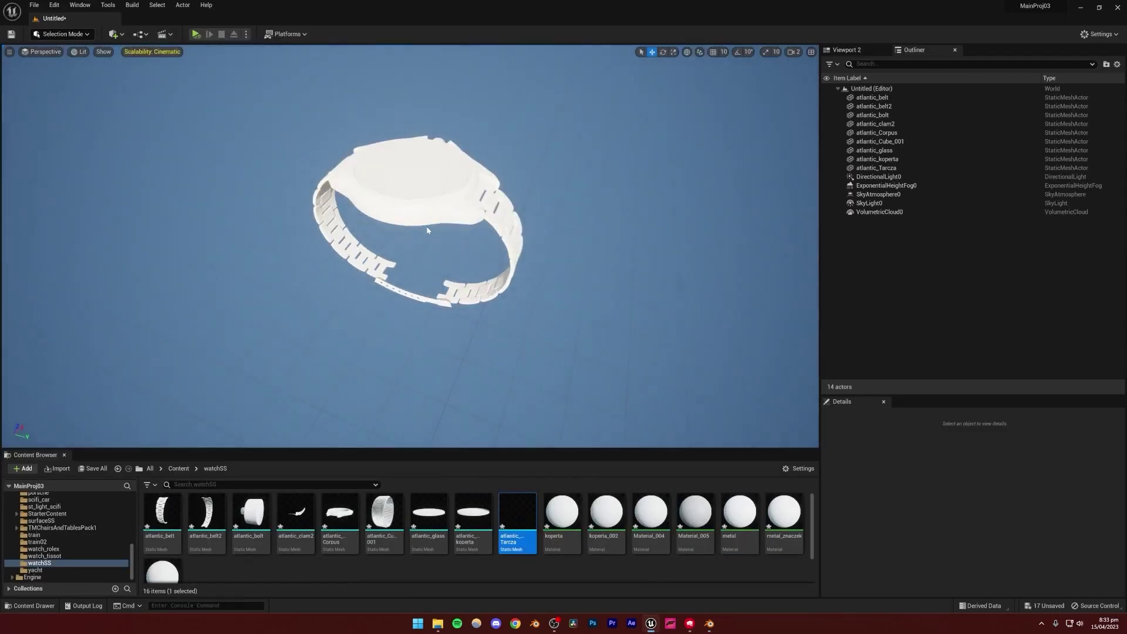
# - Delete all watch actors from atlantic_belt to atlantic_Tarcza from the level, accepting the broken references
pyautogui.click(884, 168)
pyautogui.keyDown('shift'); pyautogui.click(865, 98); pyautogui.keyUp('shift')
pyautogui.press('Delete')
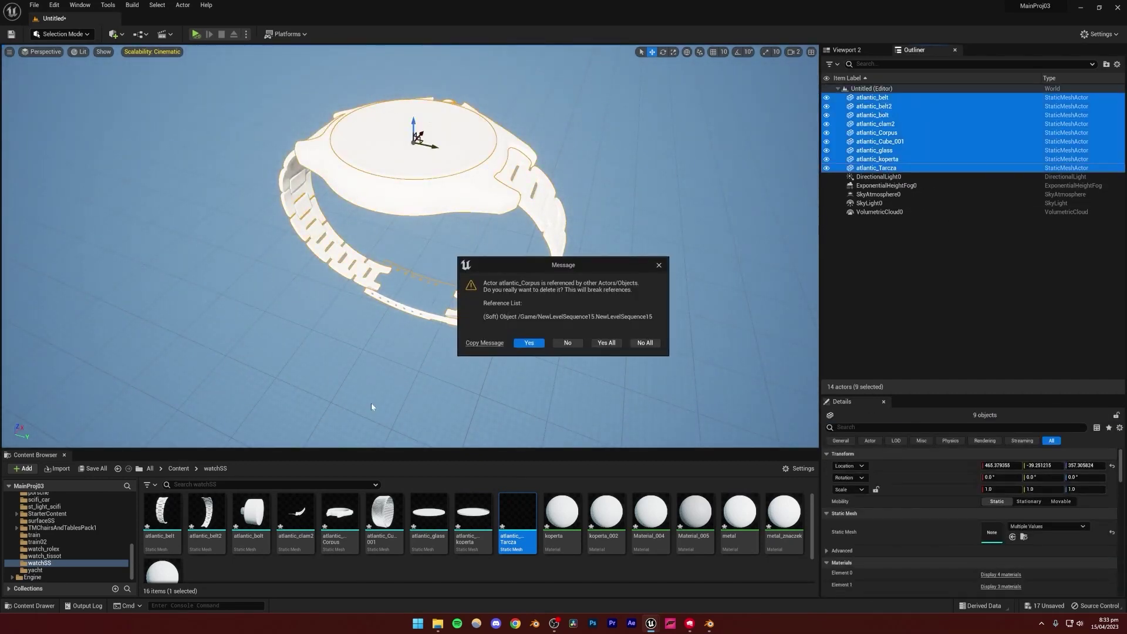
pyautogui.click(535, 343)
# - Delete all meshes and materials in the watchSS content folder
pyautogui.click(296, 513)
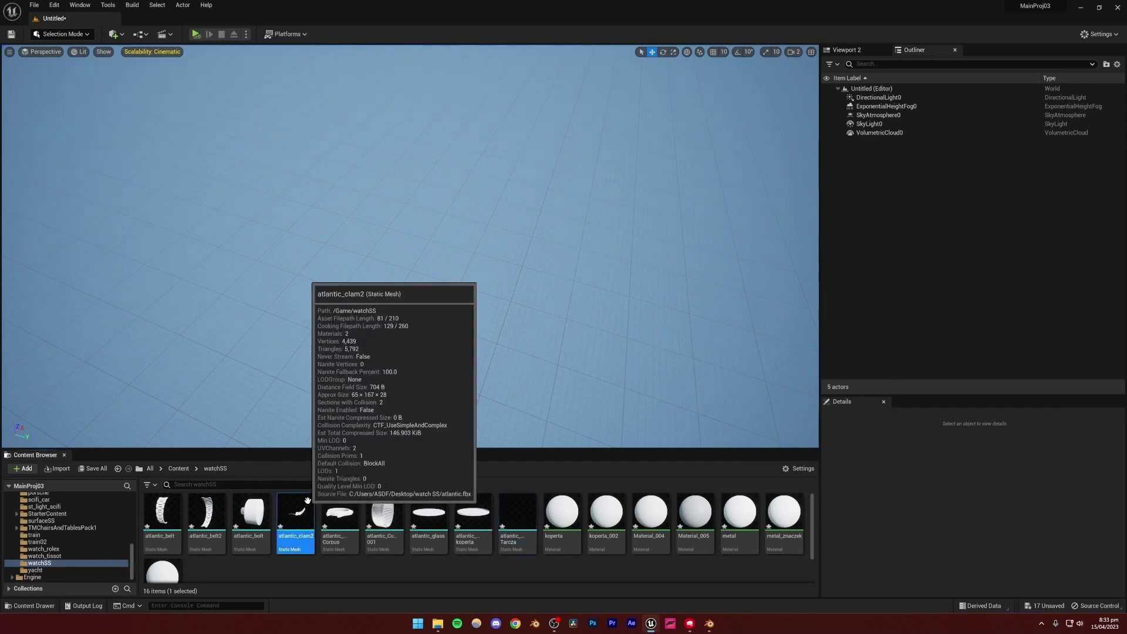
pyautogui.hotkey('ctrl', 'a')
pyautogui.press('Delete')
pyautogui.click(522, 451)
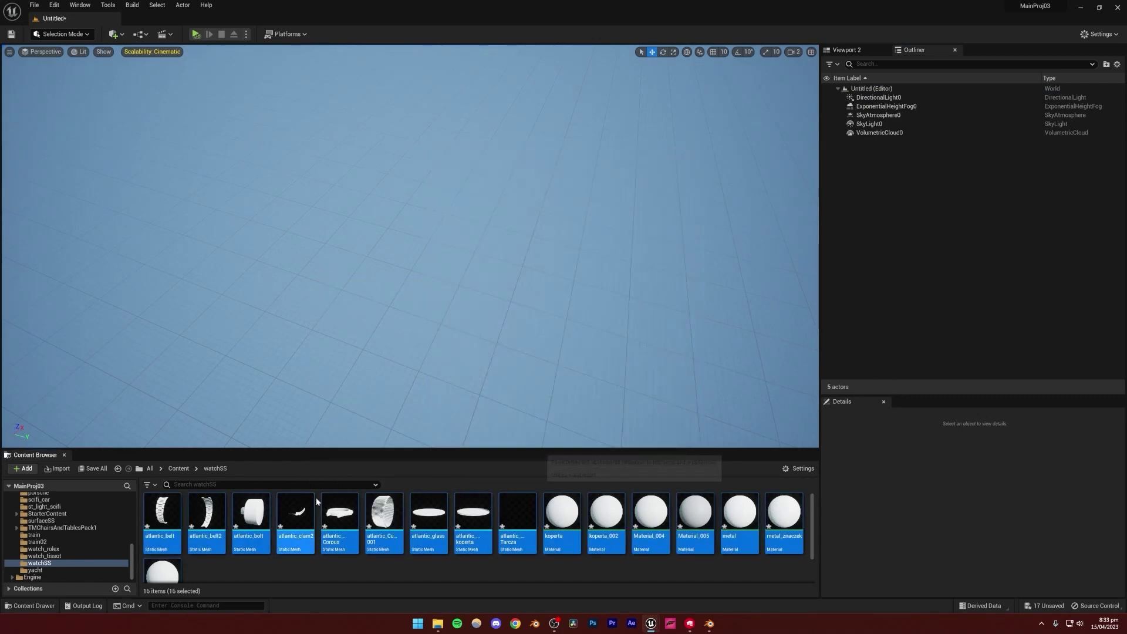
# - Import the new atlantic.fbx from the watch SS desktop folder into the watchSS content folder using Import All, and close the message log
pyautogui.click(1125, 631)
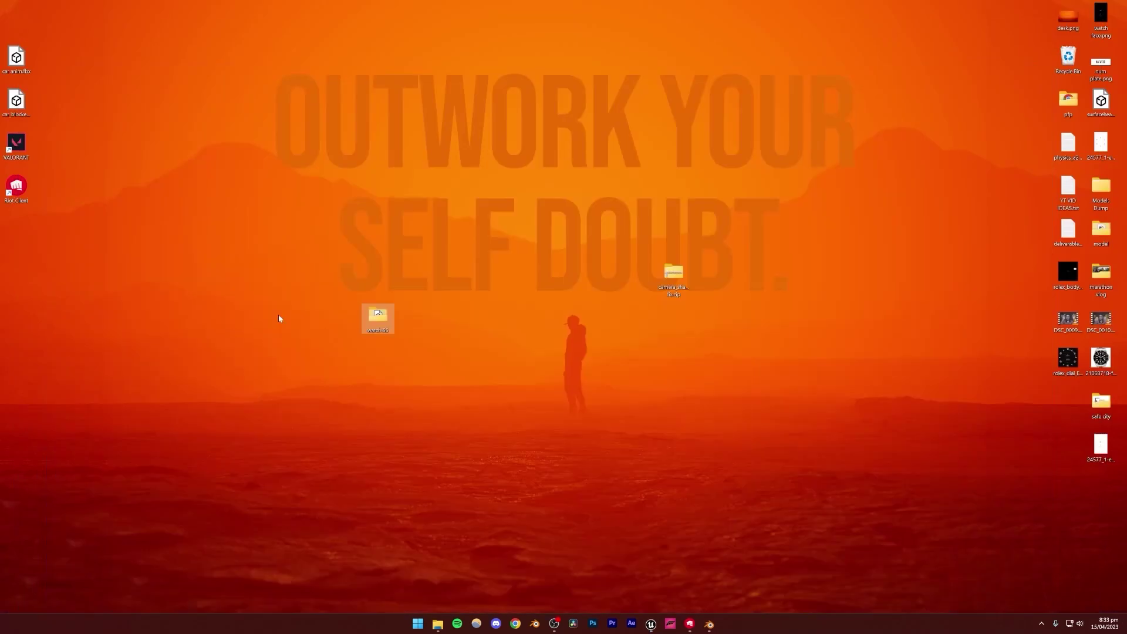
pyautogui.doubleClick(362, 316)
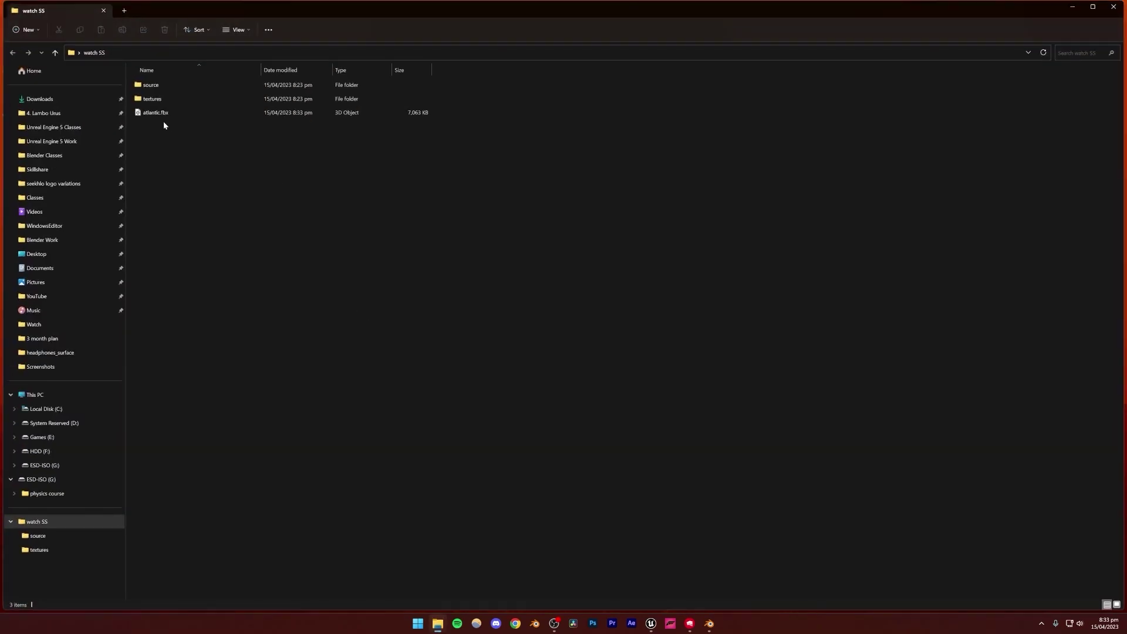
pyautogui.click(1113, 6)
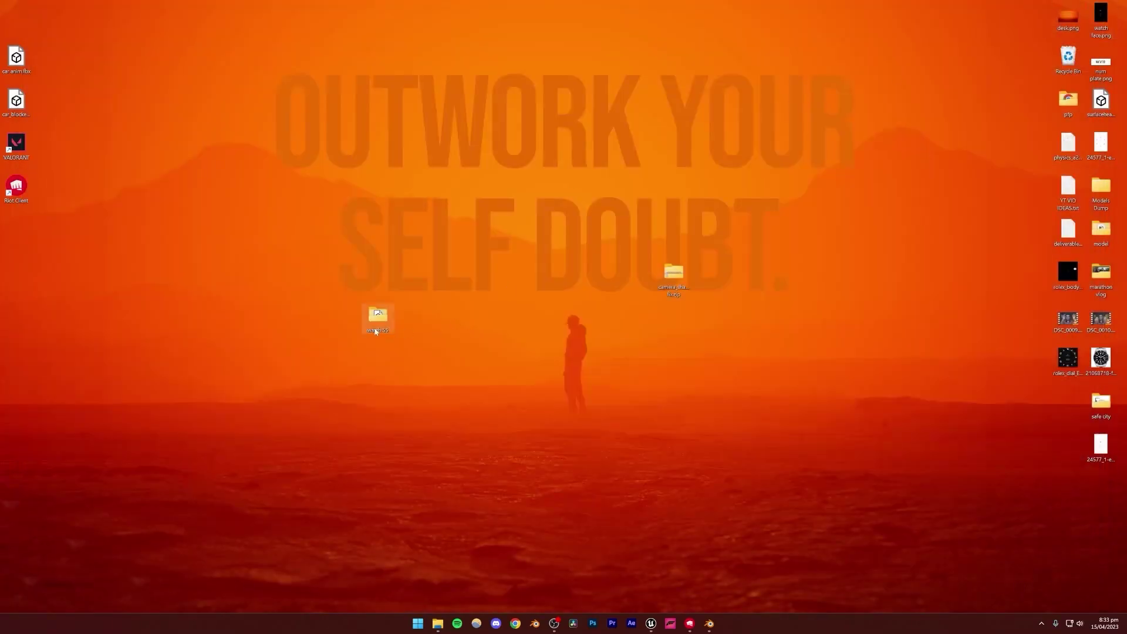
pyautogui.doubleClick(375, 330)
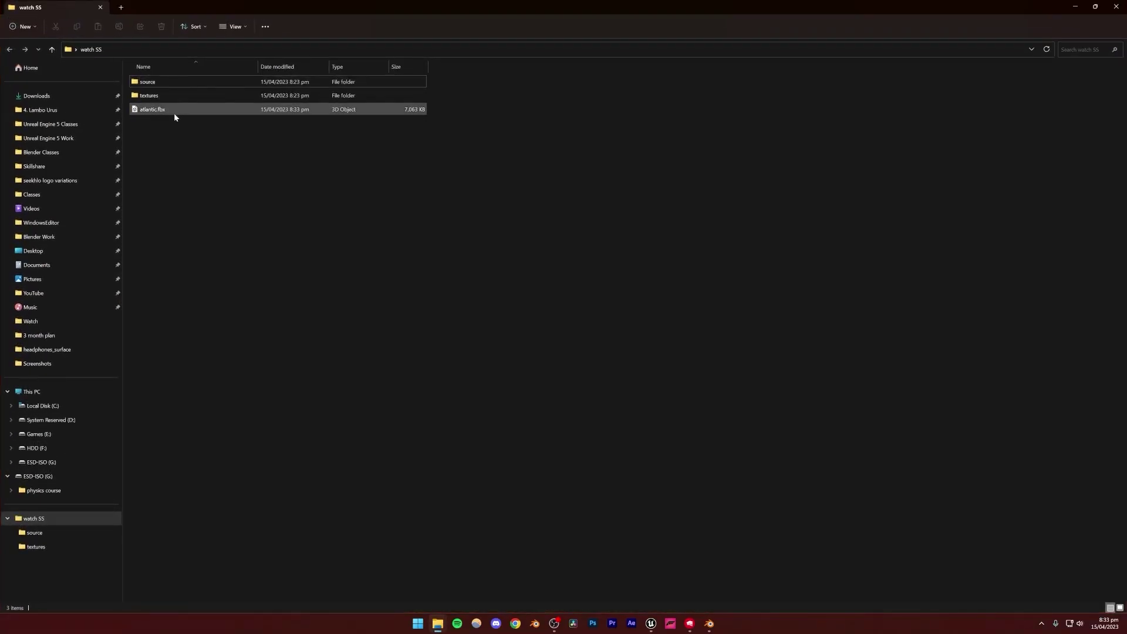
pyautogui.moveTo(150, 111); pyautogui.dragTo(354, 523)
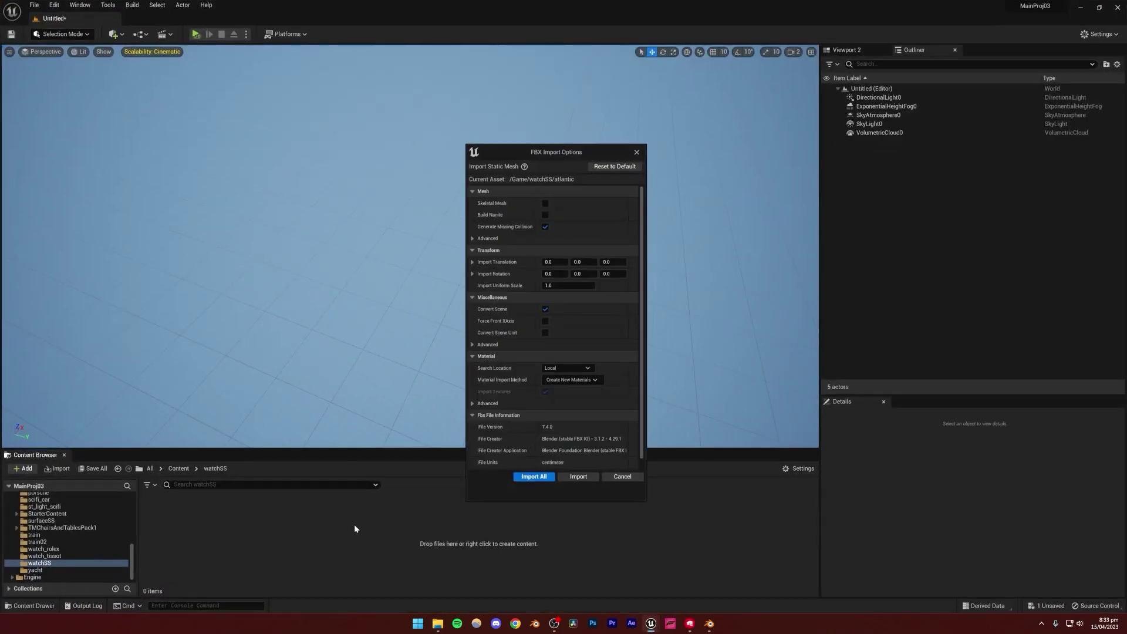
pyautogui.click(540, 477)
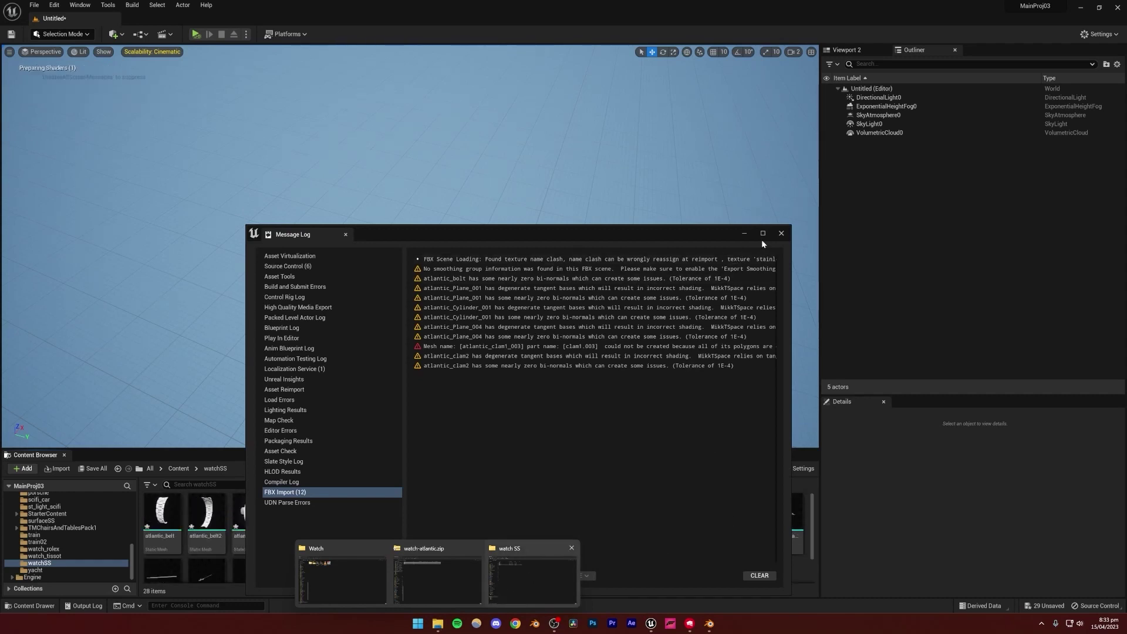
pyautogui.click(781, 233)
# - Place all imported static meshes from atlantic_belt to atlantic_Tarcza together in the level and deselect them
pyautogui.scroll(-1, 410, 528)
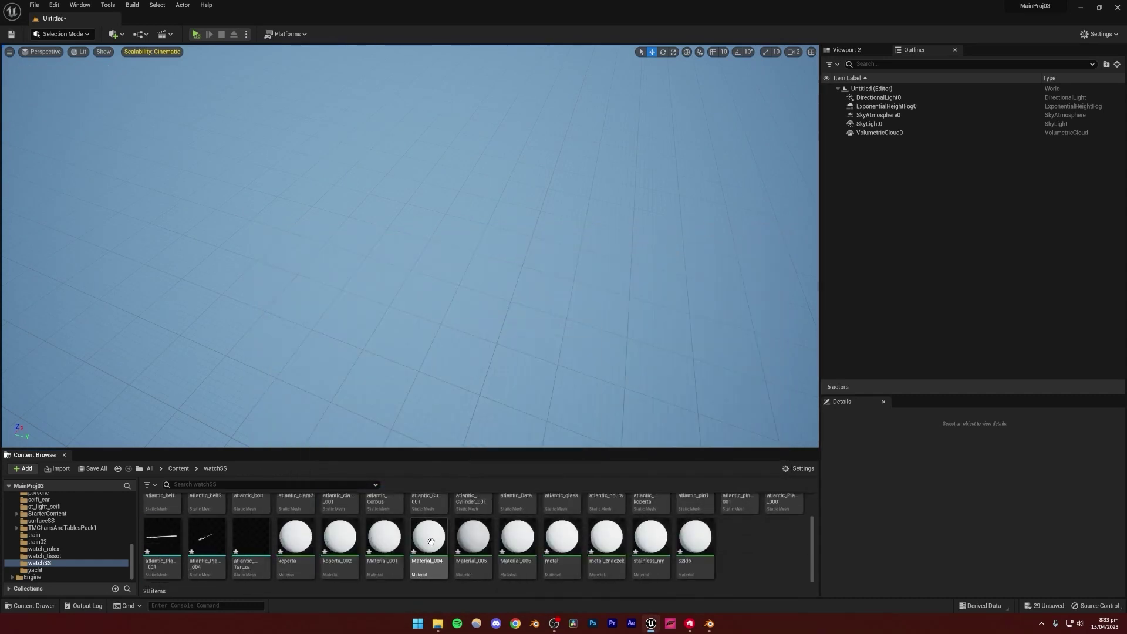
pyautogui.scroll(1, 410, 528)
pyautogui.click(178, 517)
pyautogui.scroll(-1, 178, 517)
pyautogui.keyDown('shift'); pyautogui.click(251, 540); pyautogui.keyUp('shift')
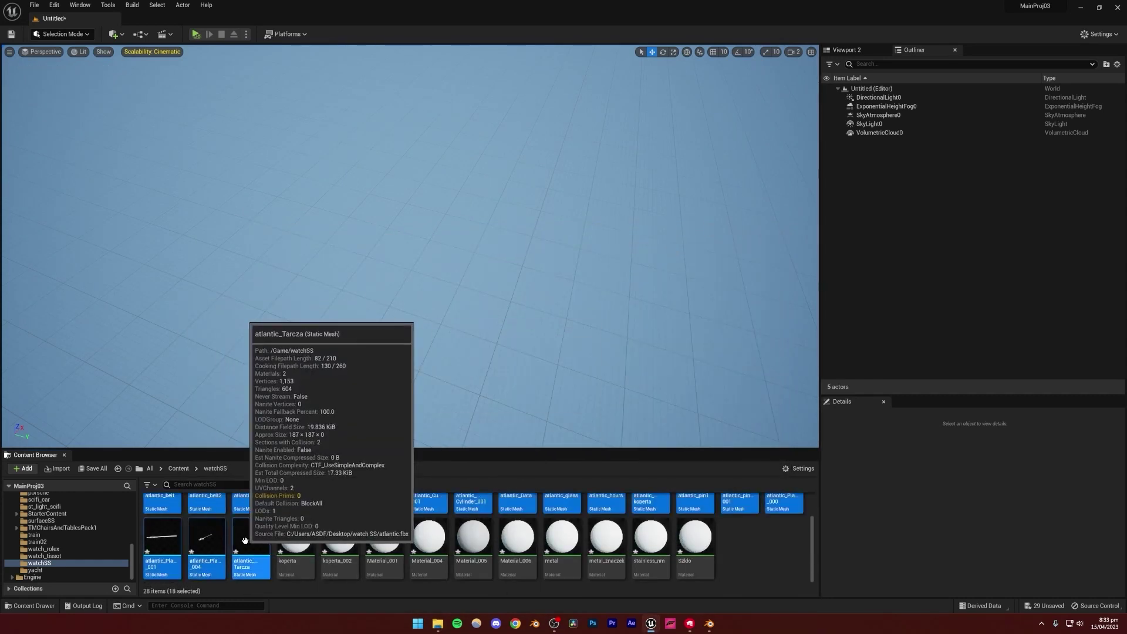
pyautogui.moveTo(258, 537); pyautogui.dragTo(424, 217)
pyautogui.moveTo(465, 249); pyautogui.dragTo(463, 201, button='right')
pyautogui.moveTo(464, 161); pyautogui.dragTo(465, 54)
pyautogui.moveTo(464, 54); pyautogui.dragTo(622, 141, button='right')
pyautogui.moveTo(466, 206); pyautogui.dragTo(443, 214, button='right')
pyautogui.press('Escape')
pyautogui.moveTo(329, 269); pyautogui.dragTo(329, 296, button='right')
# - Switch to Blender, quit it and return to the watch in Unreal Engine
pyautogui.click(708, 624)
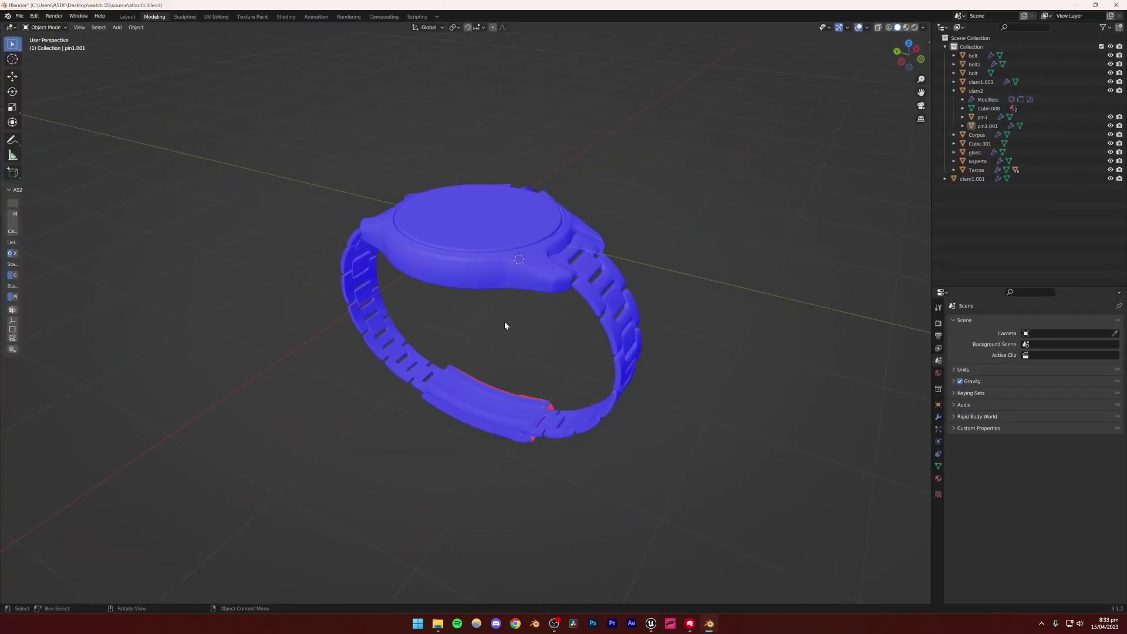
pyautogui.moveTo(554, 623)
pyautogui.click(537, 579)
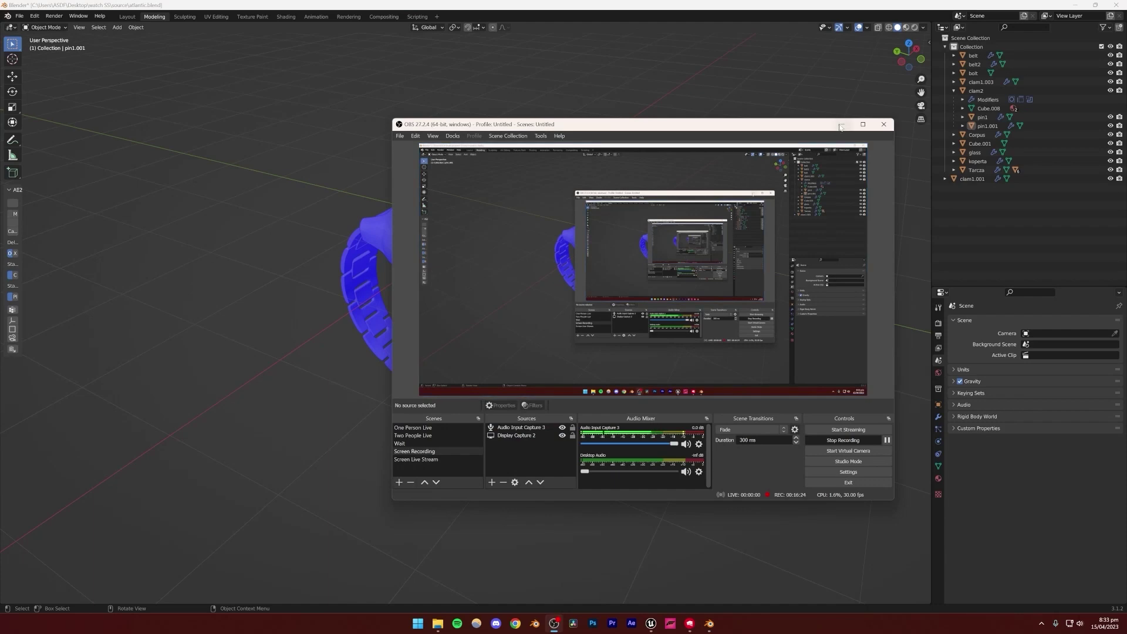
pyautogui.click(841, 125)
pyautogui.moveTo(648, 626)
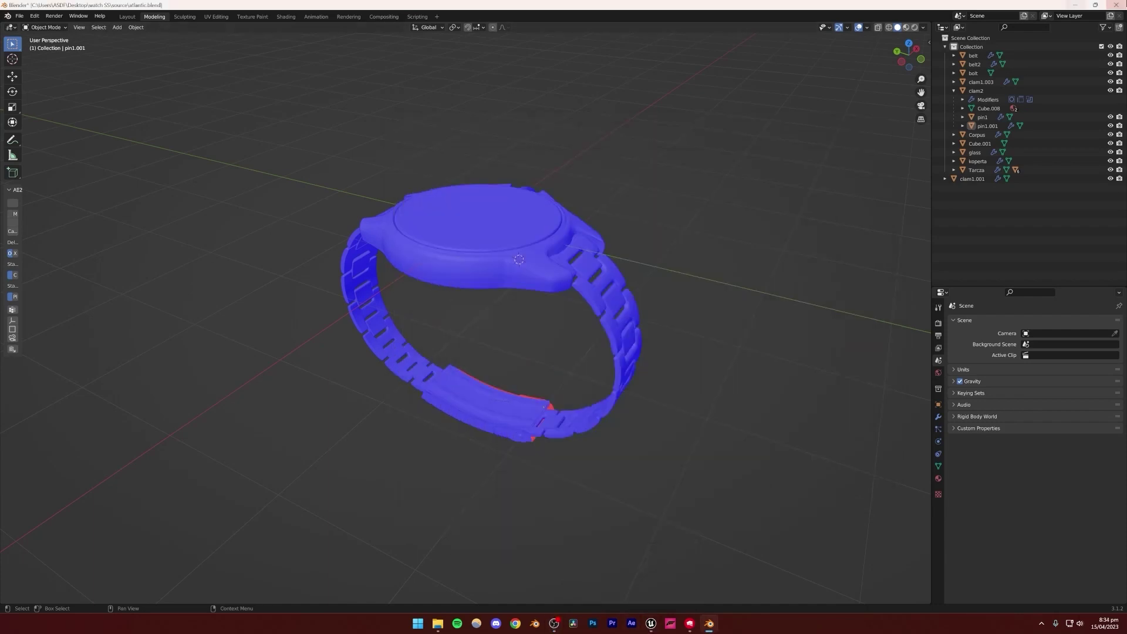
pyautogui.hotkey('ctrl', 'q')
pyautogui.click(576, 328)
pyautogui.moveTo(484, 295); pyautogui.dragTo(507, 317, button='right')
pyautogui.keyDown('alt'); pyautogui.moveTo(563, 299); pyautogui.dragTo(485, 294); pyautogui.keyUp('alt')
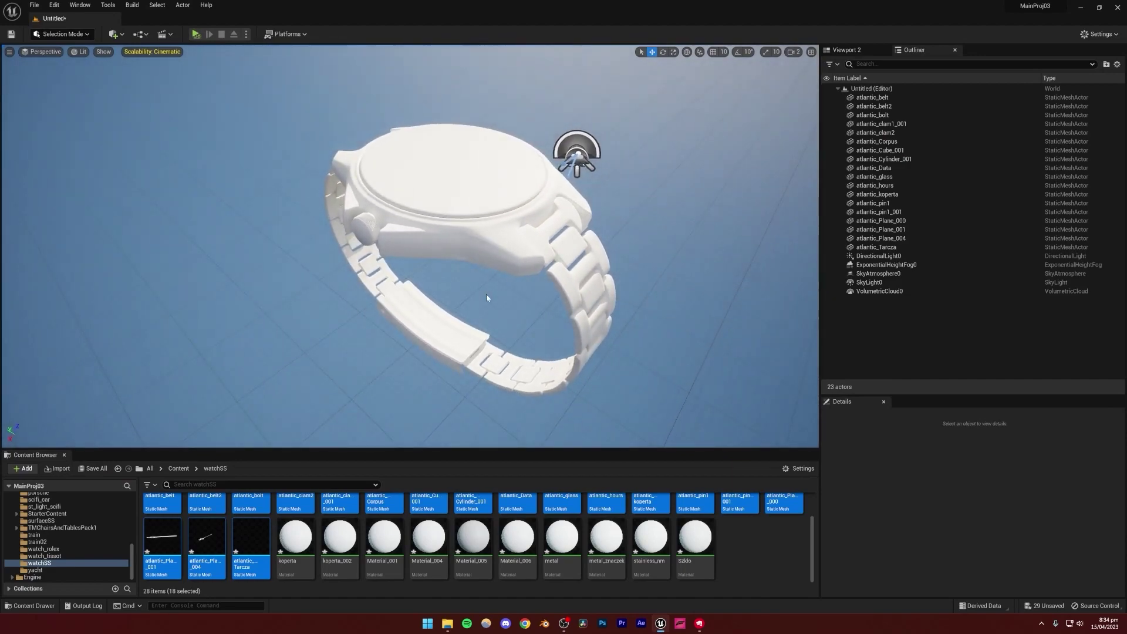